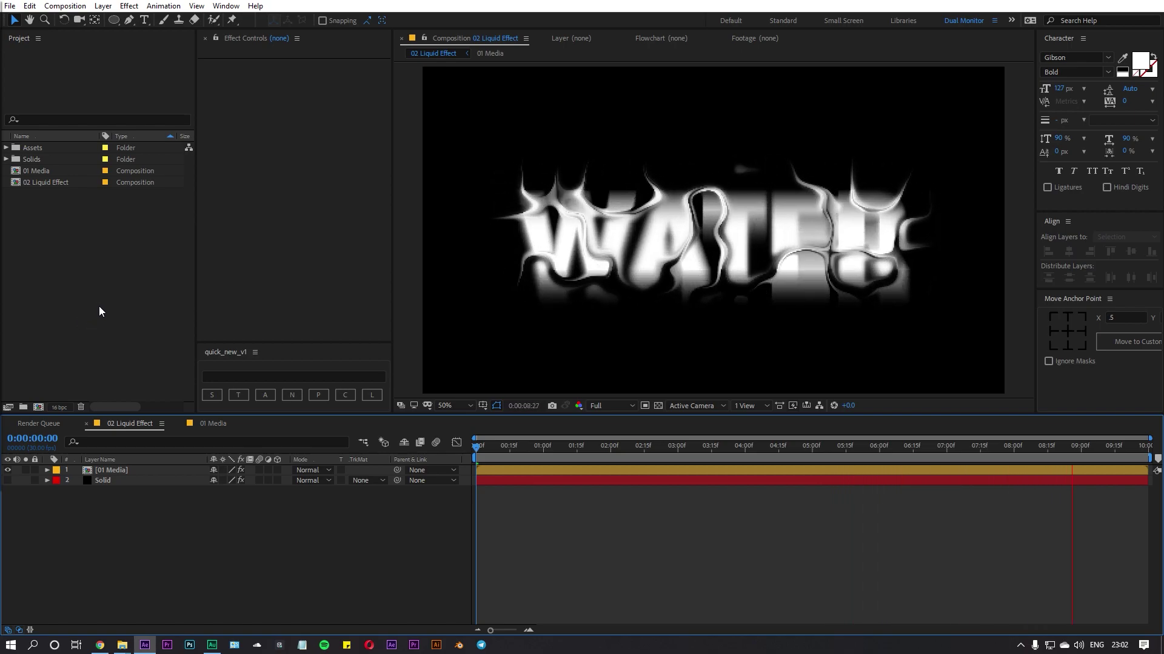
Preview the liquid text animation in 02 Liquid Effect by scrubbing its opening seconds and returning to the start.
left_click(548, 452)
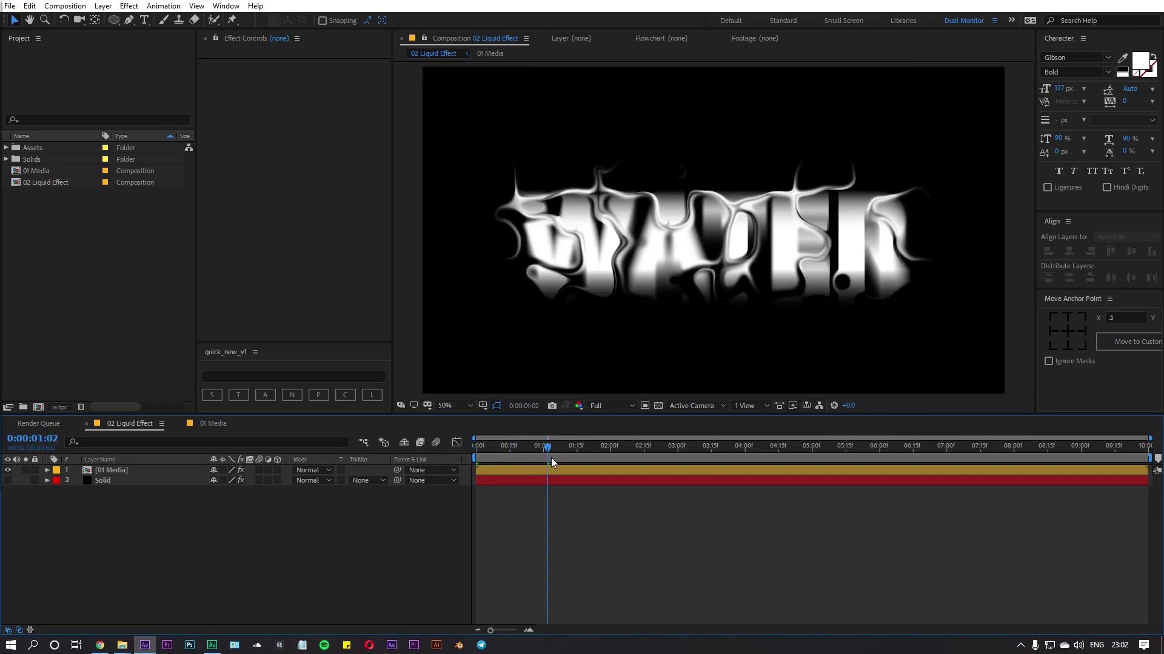
left_click_drag(550, 462, 446, 465)
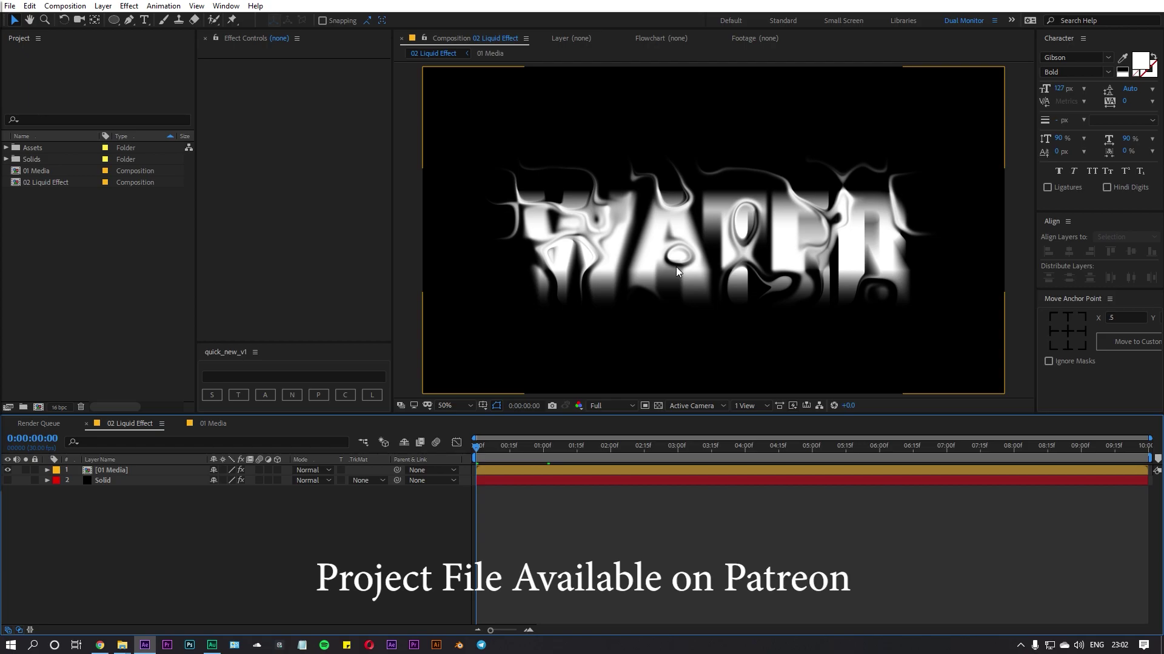
left_click(562, 453)
left_click_drag(561, 453, 434, 454)
left_click(38, 291)
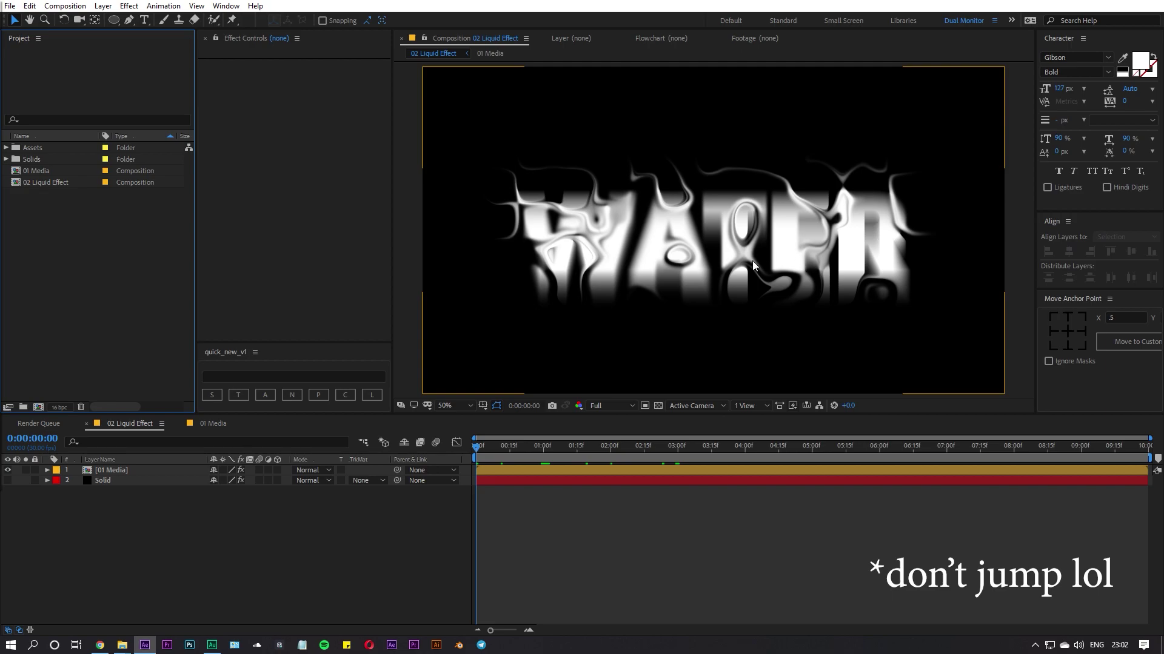
Open the 01 Media composition and examine its WATER text layer.
double_click(40, 171)
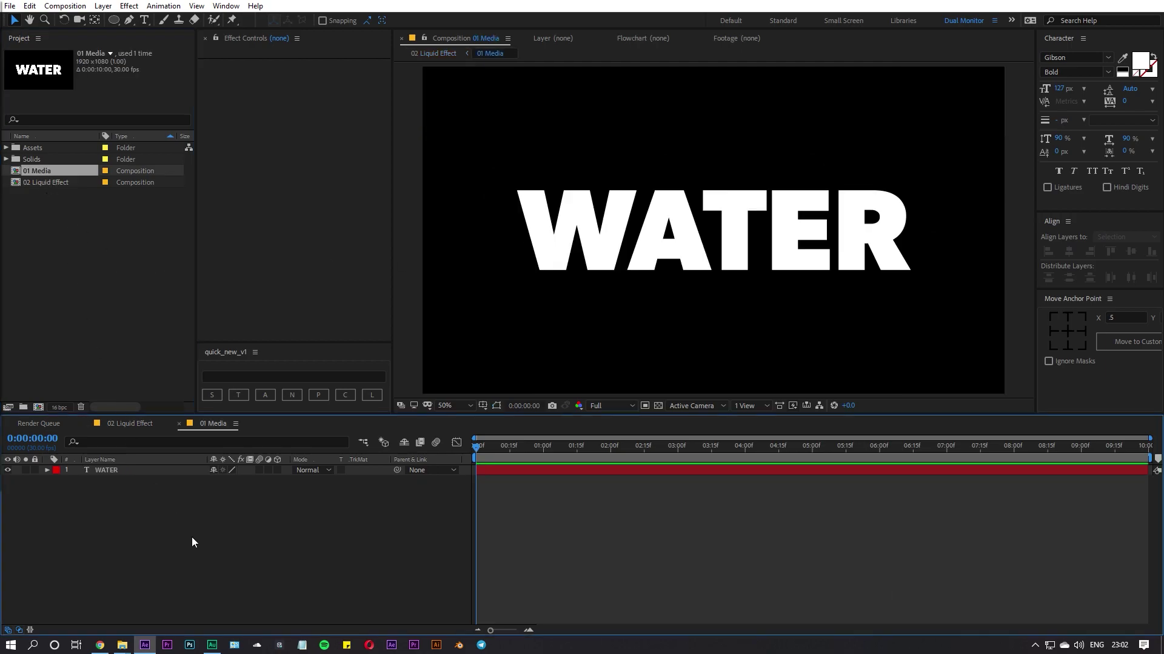
left_click(119, 363)
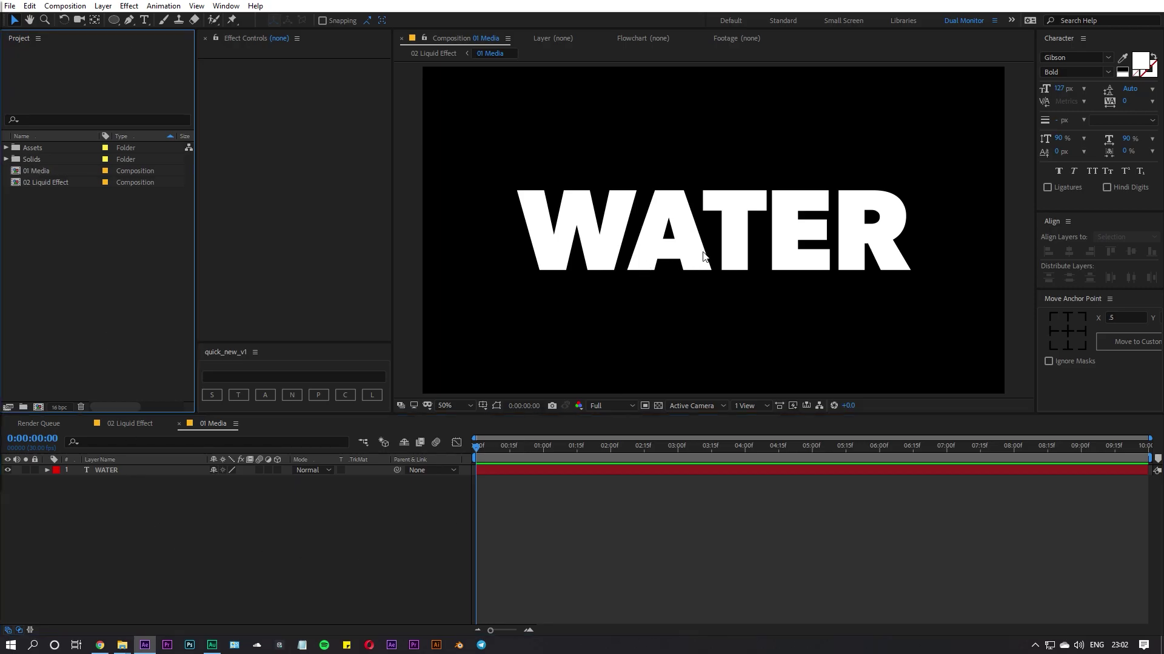
left_click(131, 423)
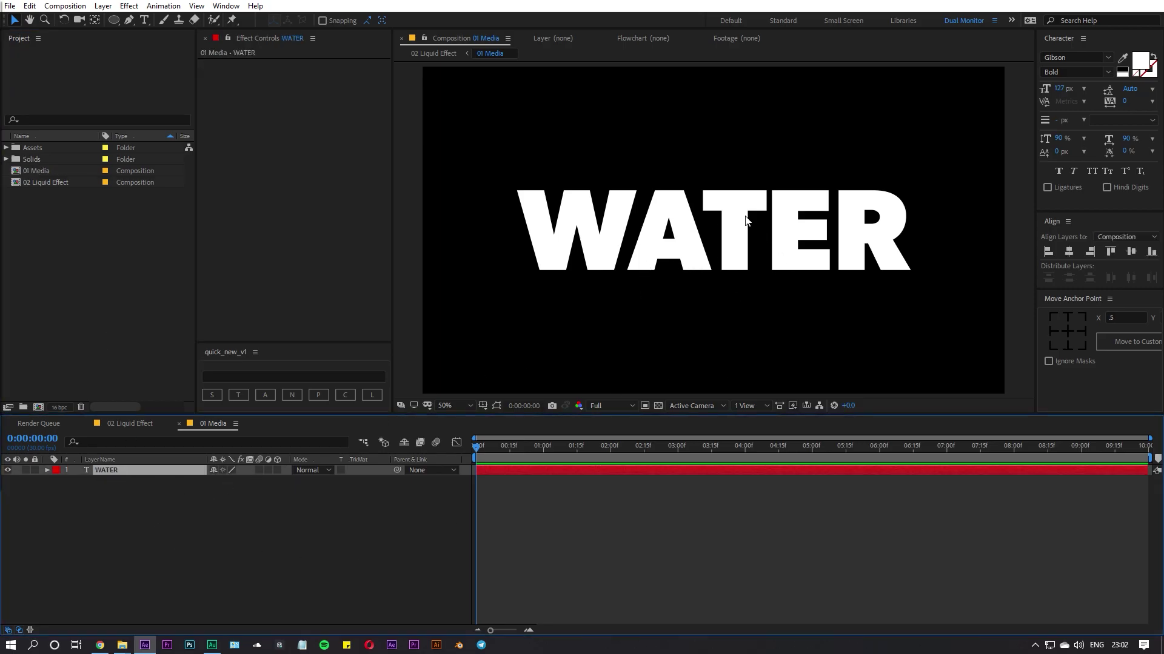
Try adding the 01 Media composition as a new top layer in 02 Liquid Effect, and undo it.
left_click(46, 183)
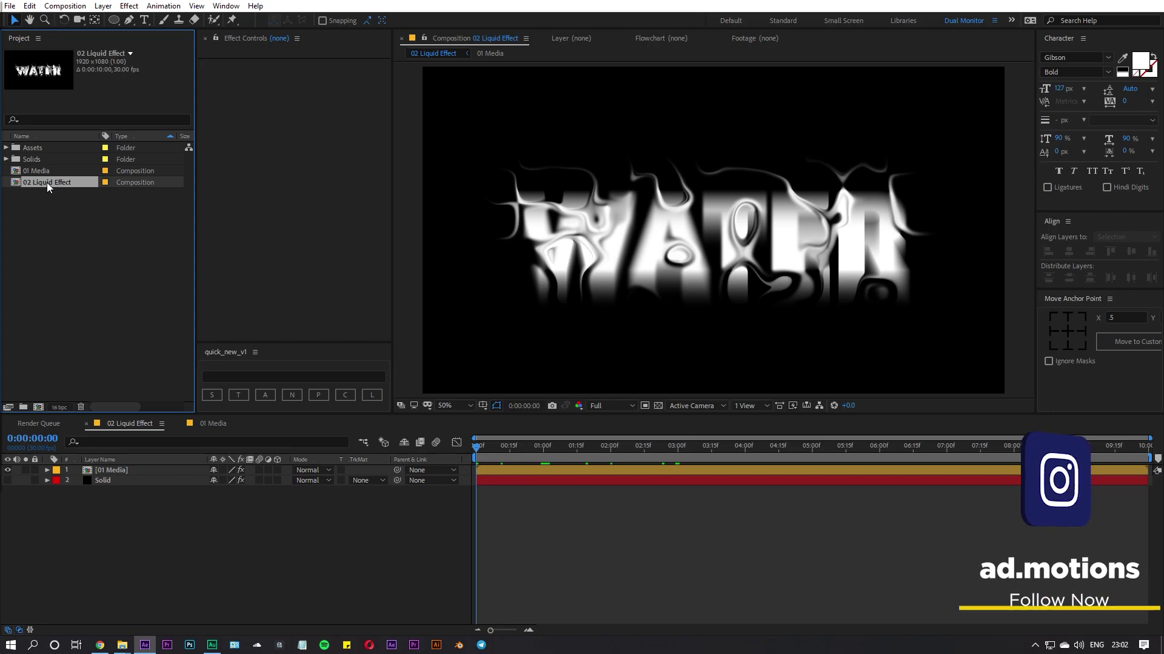
left_click_drag(38, 172, 137, 471)
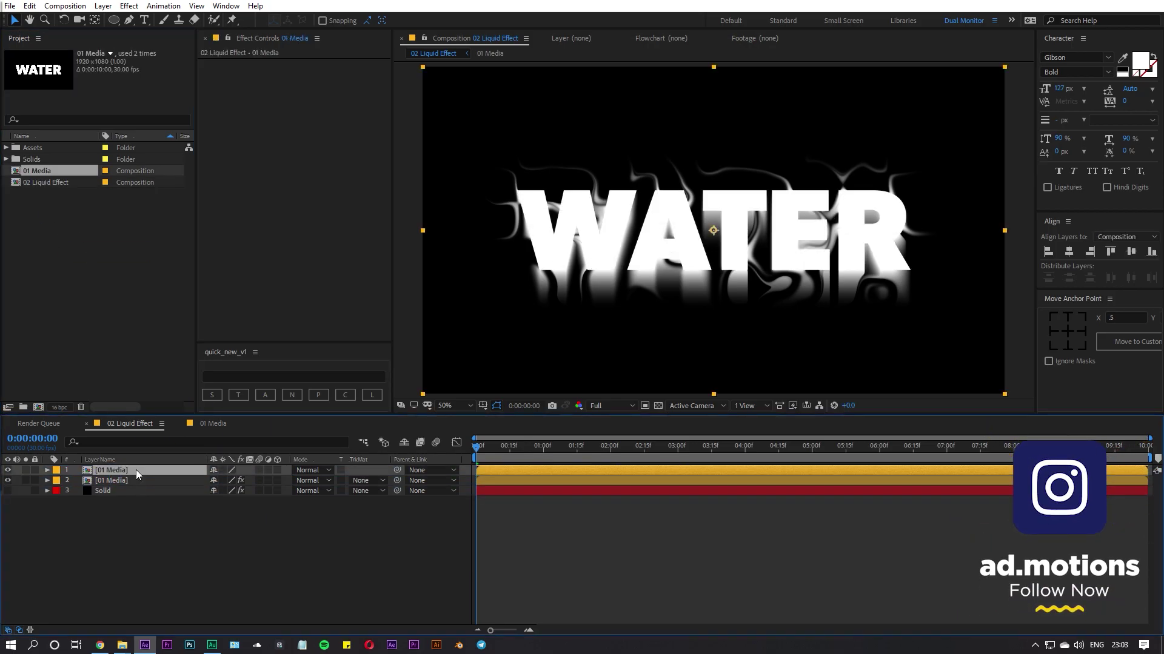
key("ctrl+z")
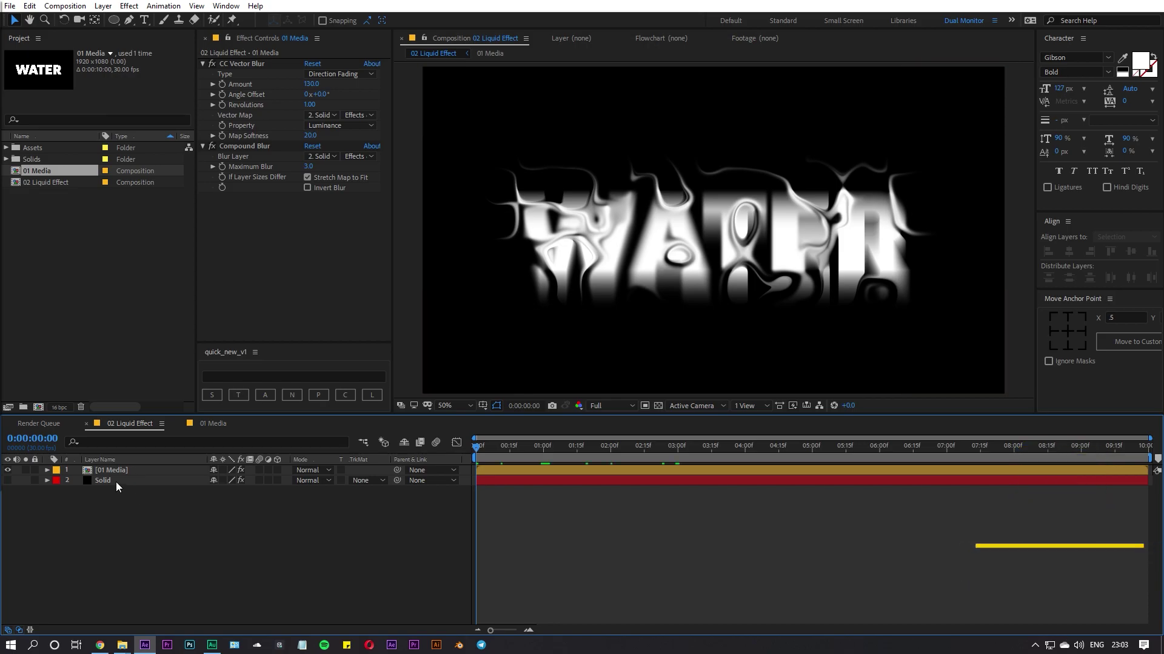
Select the Solid layer in 02 Liquid Effect to examine its Fractal Noise settings.
left_click(115, 481)
left_click(144, 533)
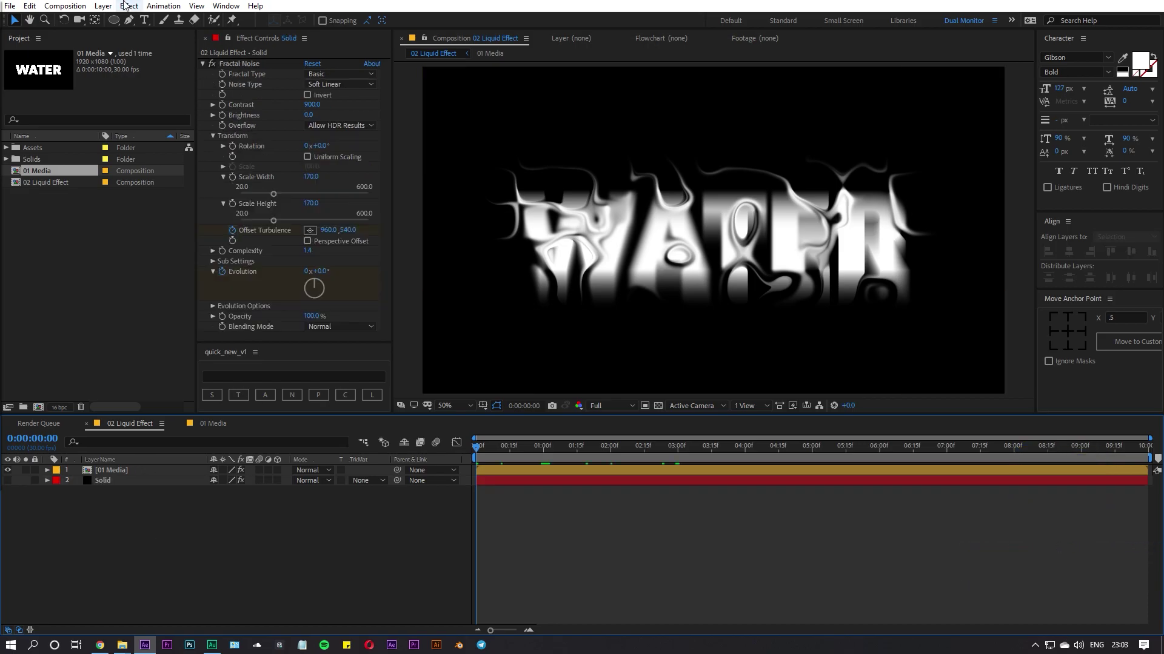
left_click(103, 6)
mouse_move(111, 22)
left_click(325, 31)
left_click(111, 481)
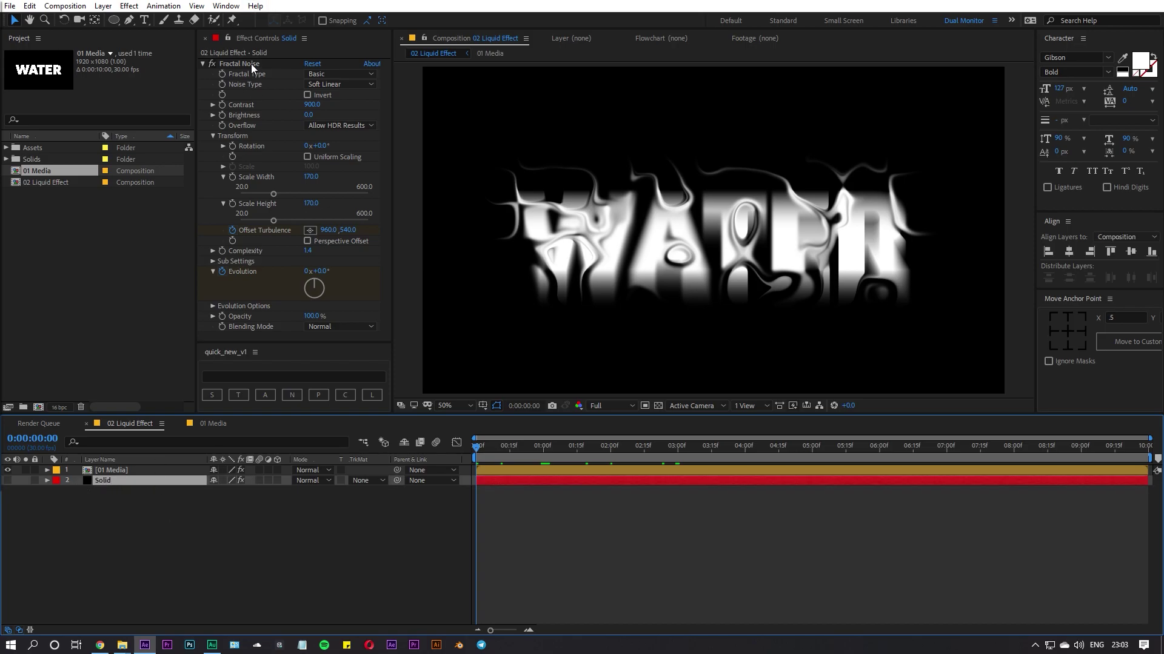
Make the Solid layer visible and solo it to view the fractal noise pattern alone.
left_click(8, 481)
left_click(210, 537)
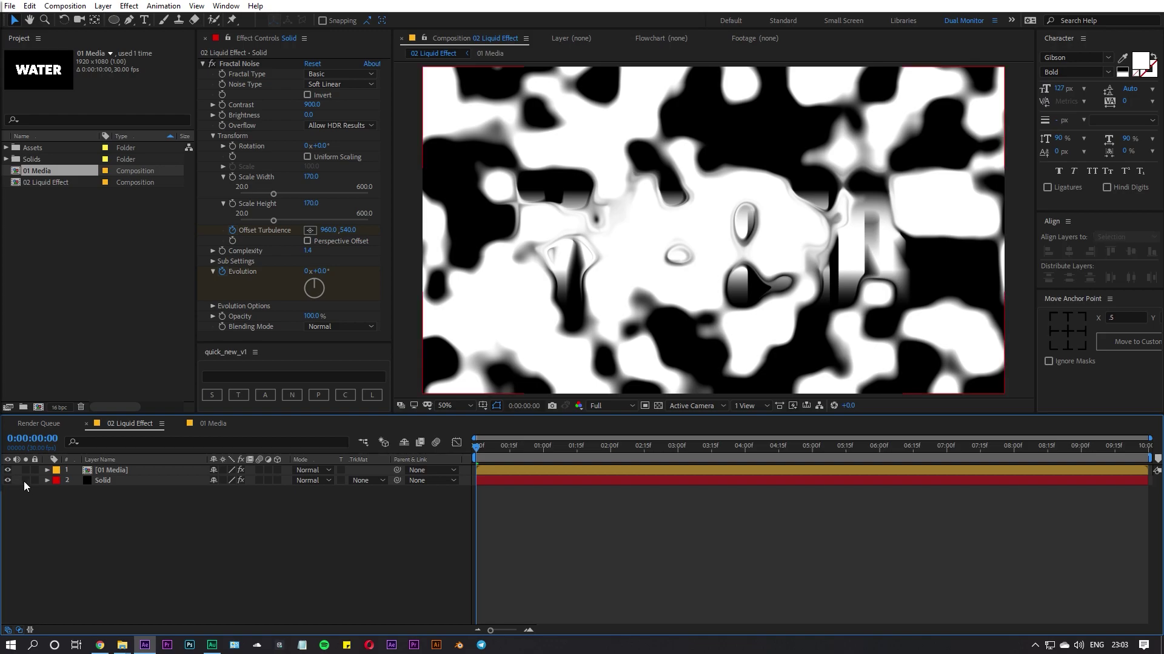
left_click(25, 481)
left_click(185, 482)
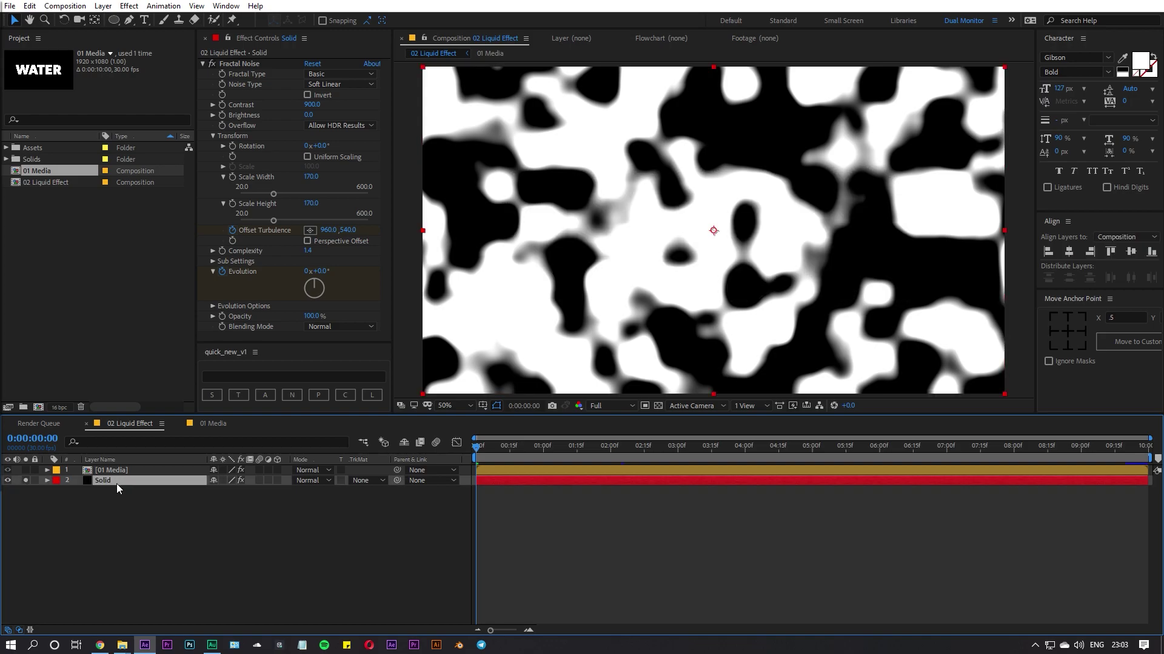
Review the Fractal Type and Noise Type options of the Solid's Fractal Noise effect, keeping Basic and Soft Linear.
left_click(240, 64)
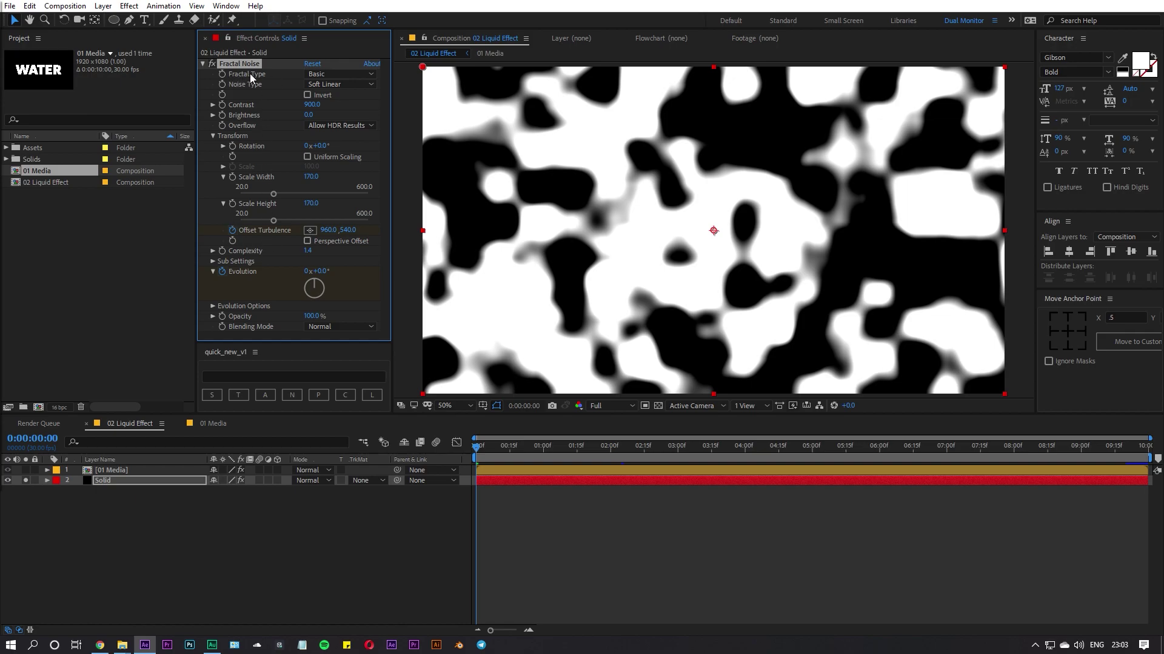
left_click(325, 74)
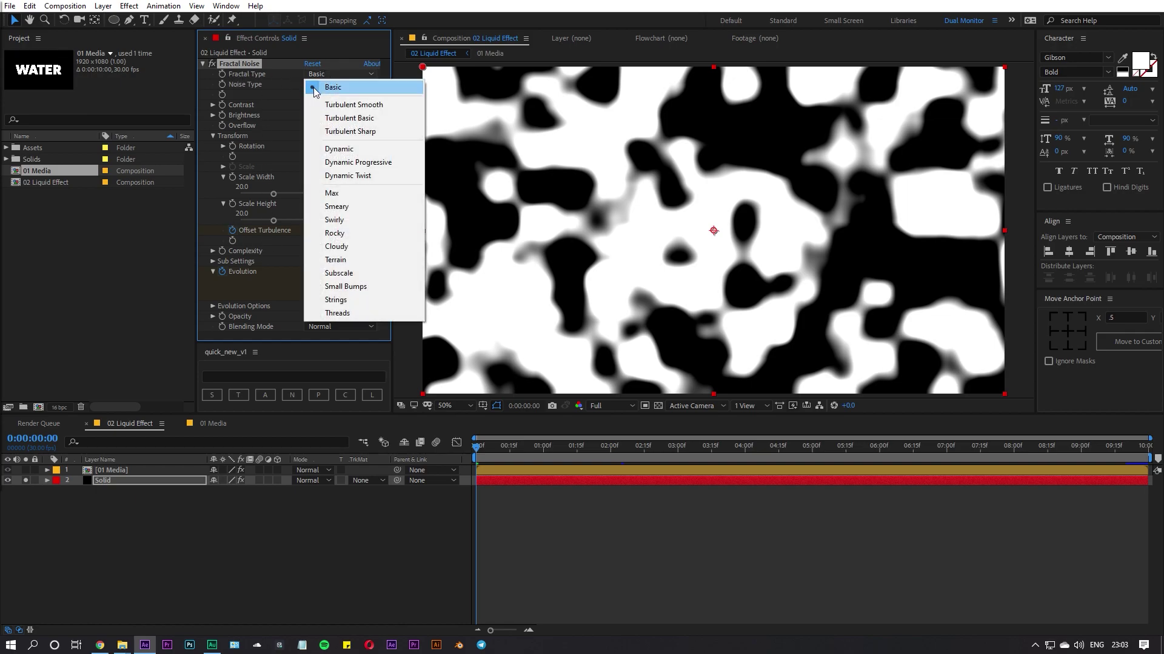
left_click(315, 90)
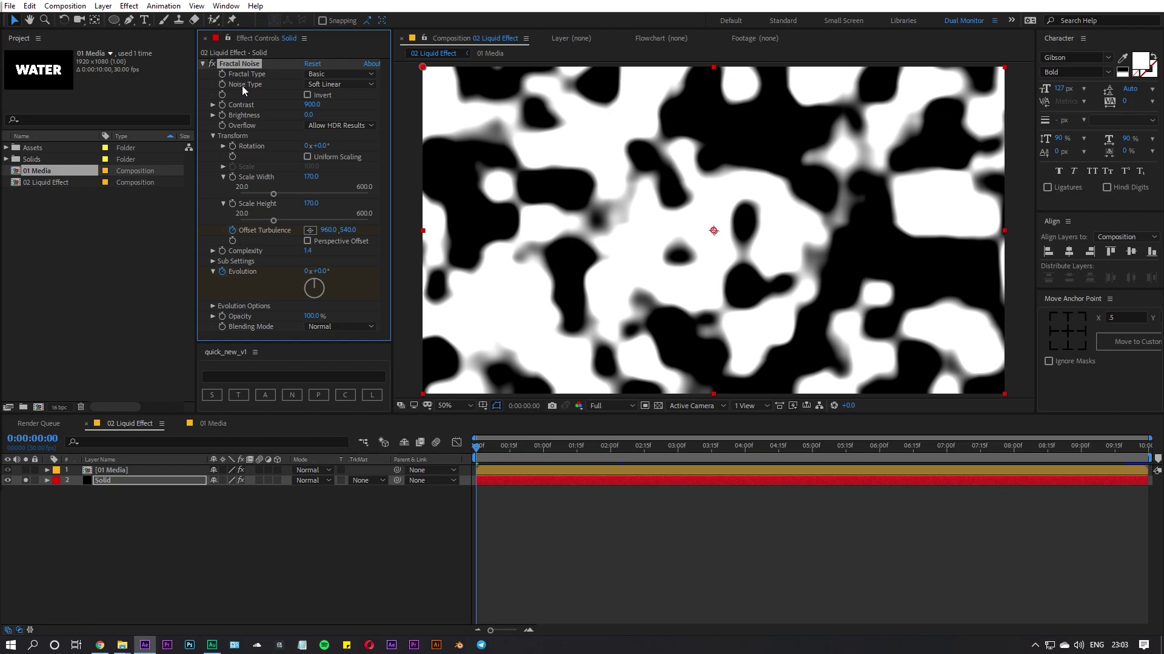
left_click(329, 86)
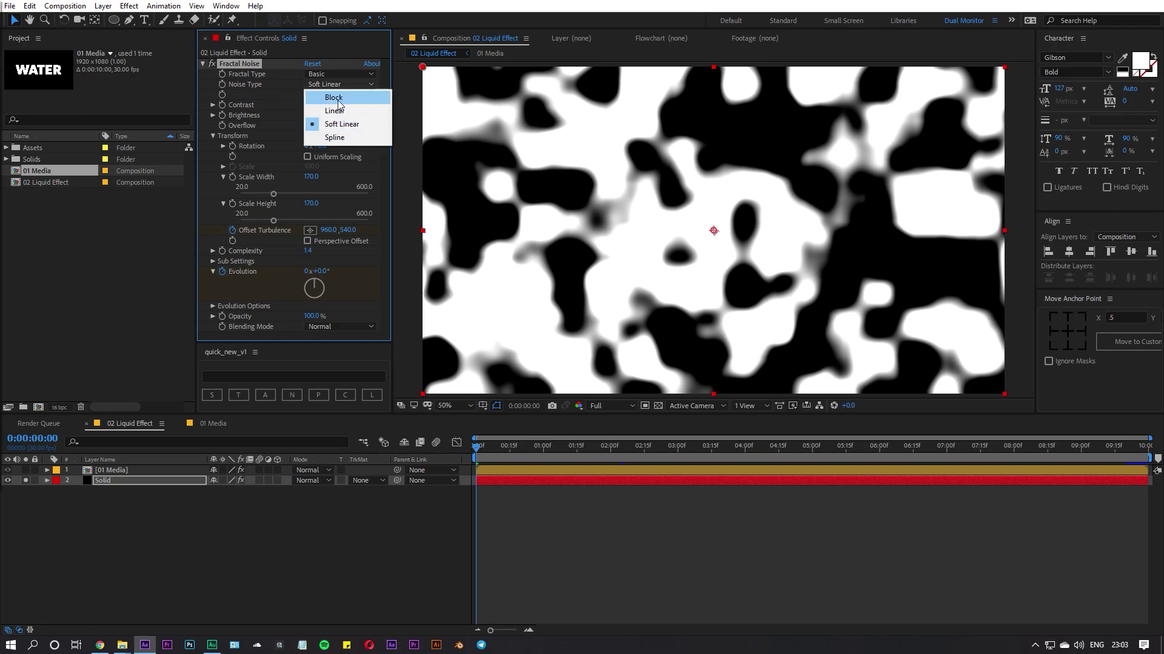
left_click(282, 93)
left_click(350, 86)
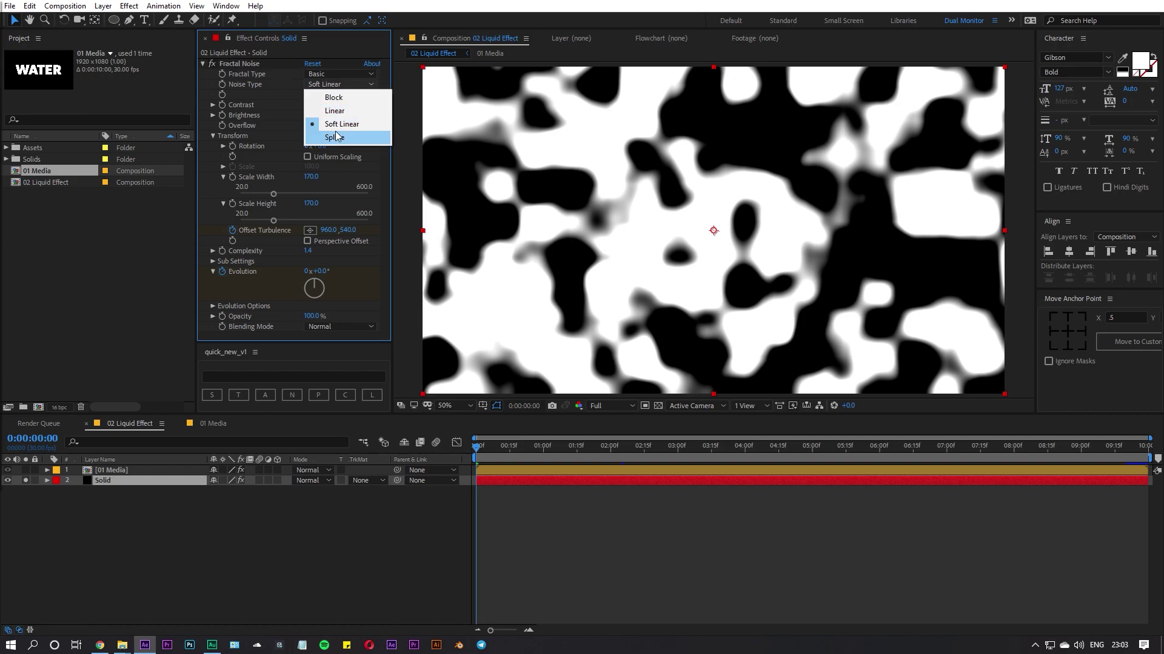
left_click(278, 95)
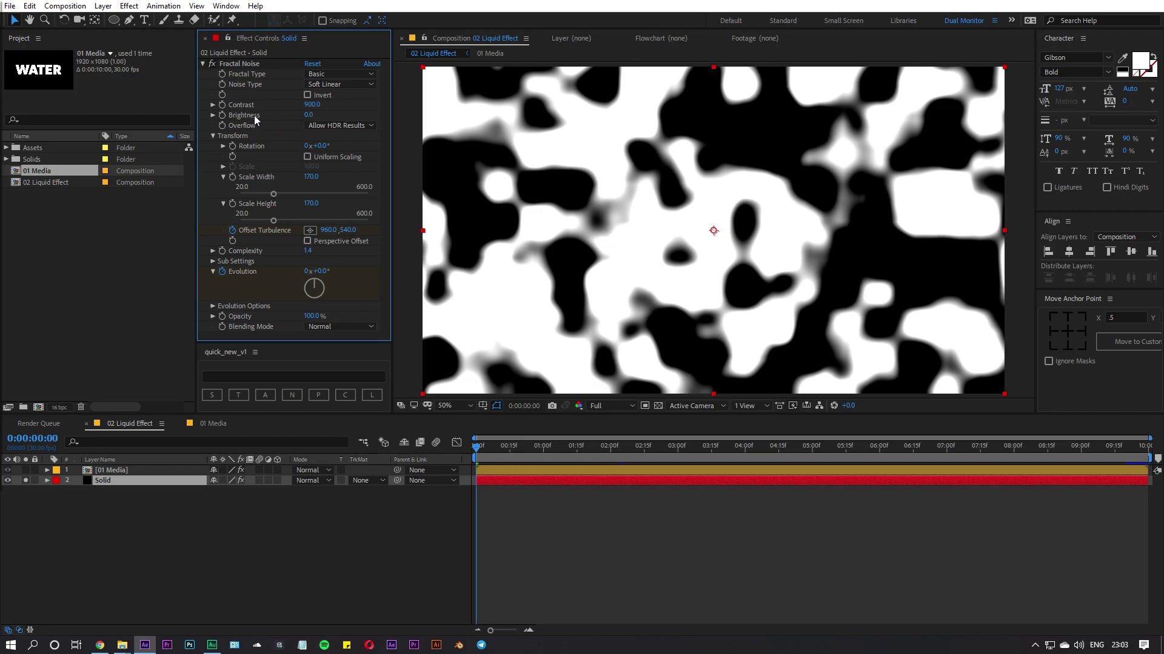
Try a Fractal Noise brightness of 107 and the Uniform Scaling option, reverting both changes.
left_click_drag(310, 117, 383, 125)
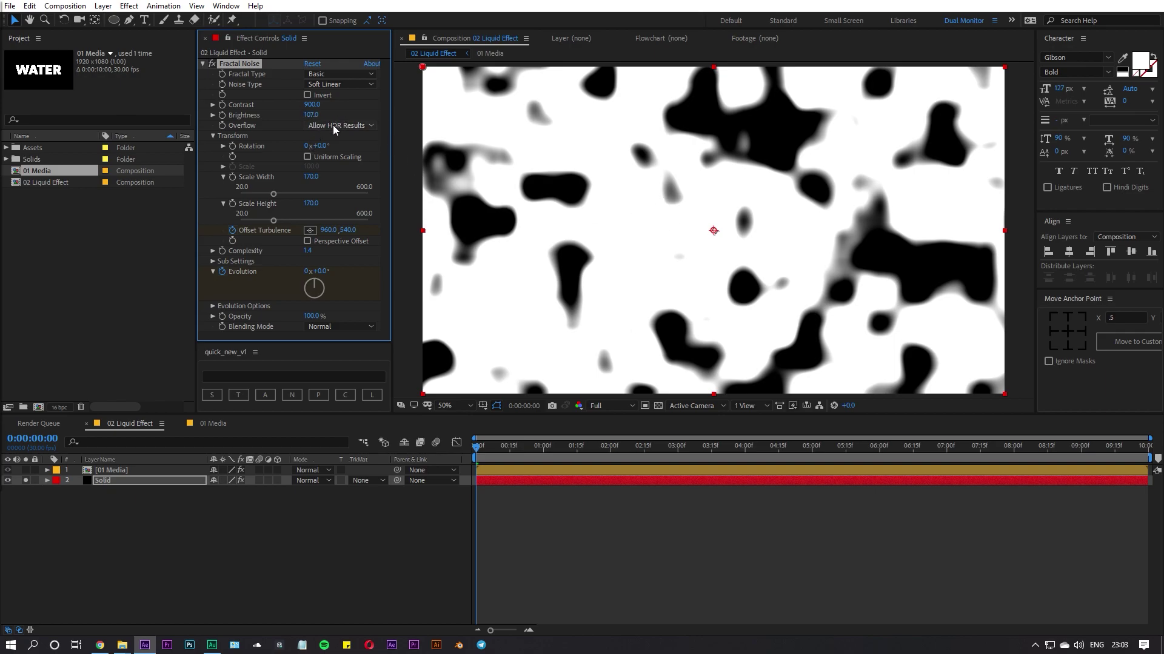
key("ctrl+z")
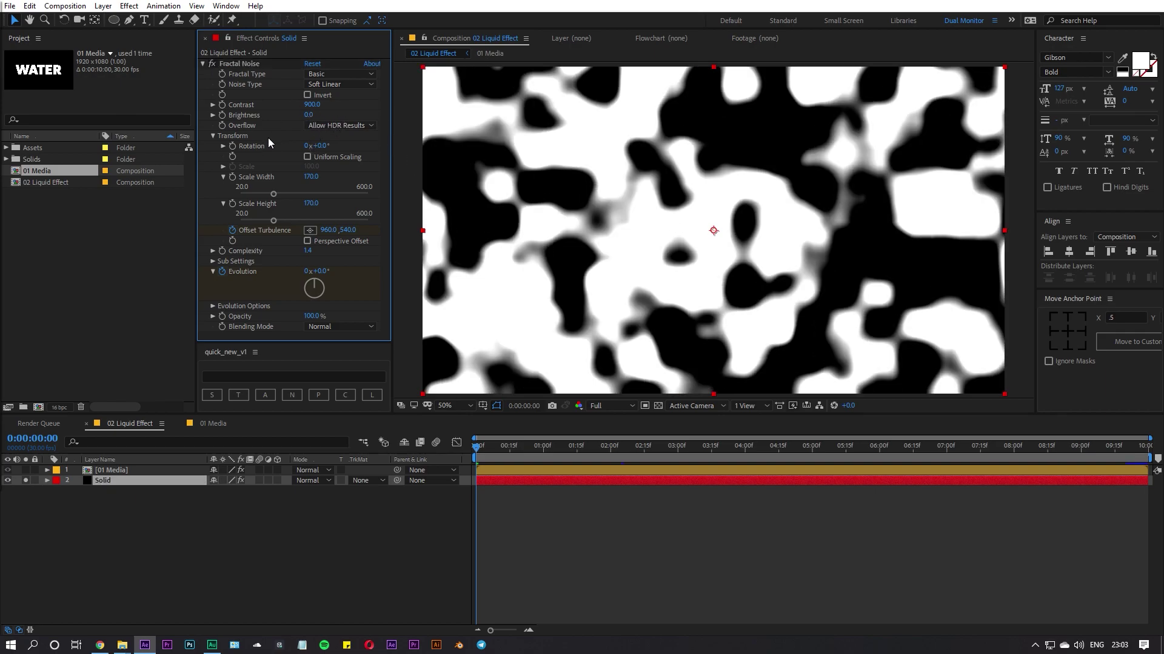
left_click(308, 157)
left_click(307, 155)
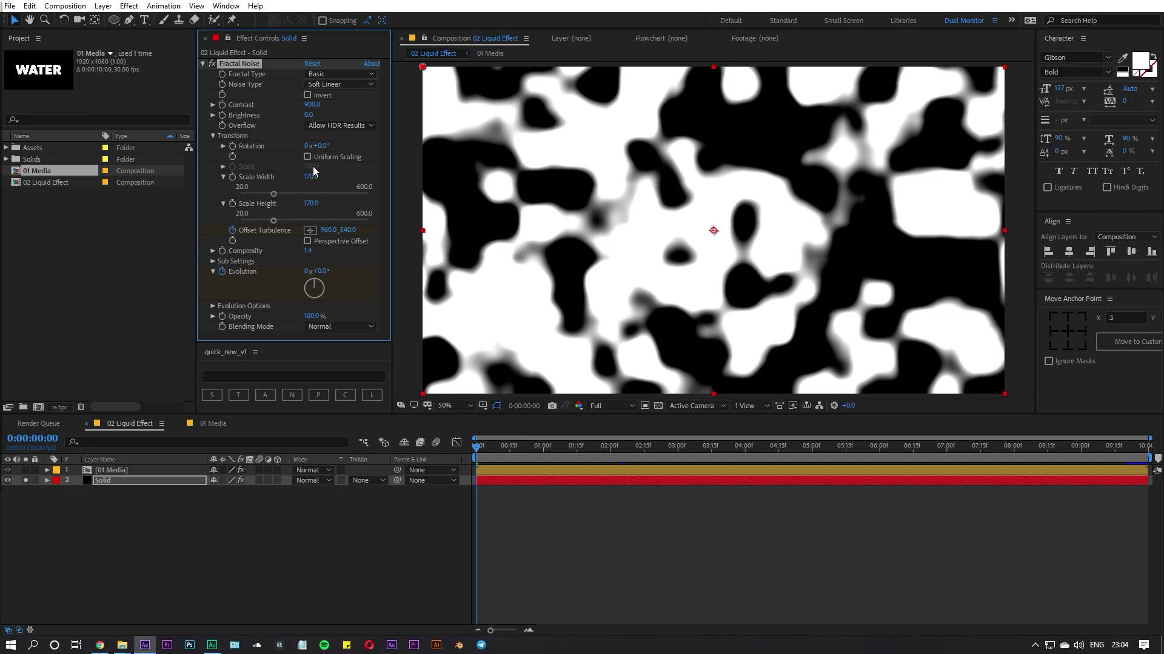
Try Fractal Noise Scale Height values of 297 and 413 and a Scale Width of 477 against the text, undoing the latest changes.
left_click_drag(306, 207, 23, 475)
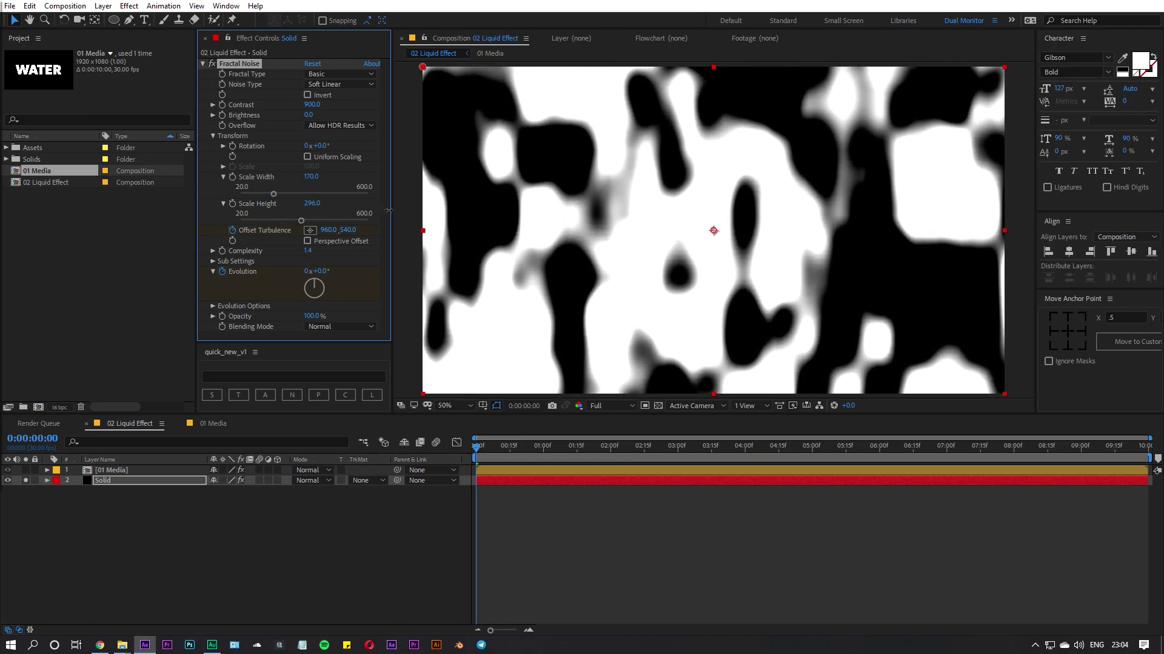
left_click(7, 480)
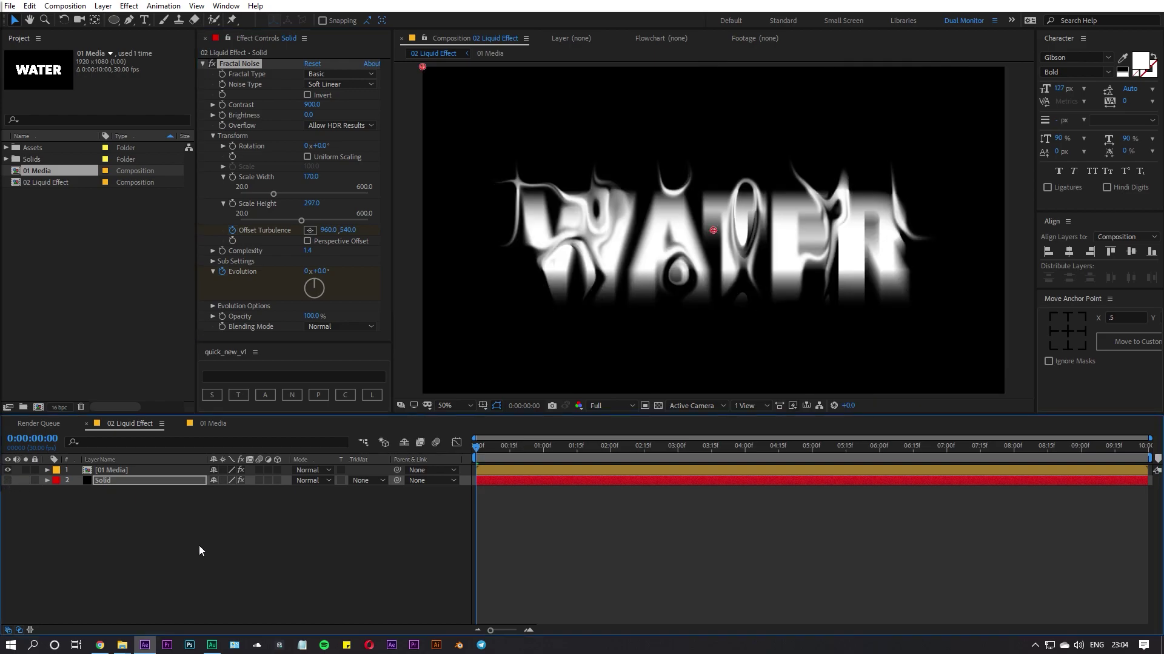
left_click_drag(311, 206, 381, 207)
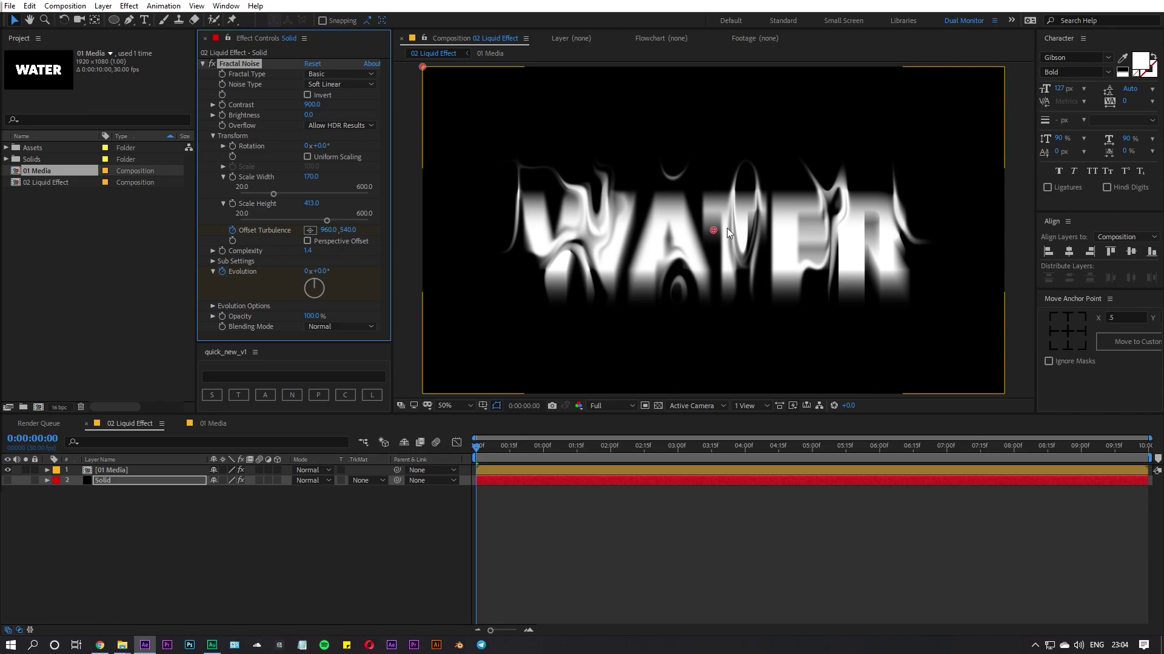
left_click_drag(311, 176, 497, 187)
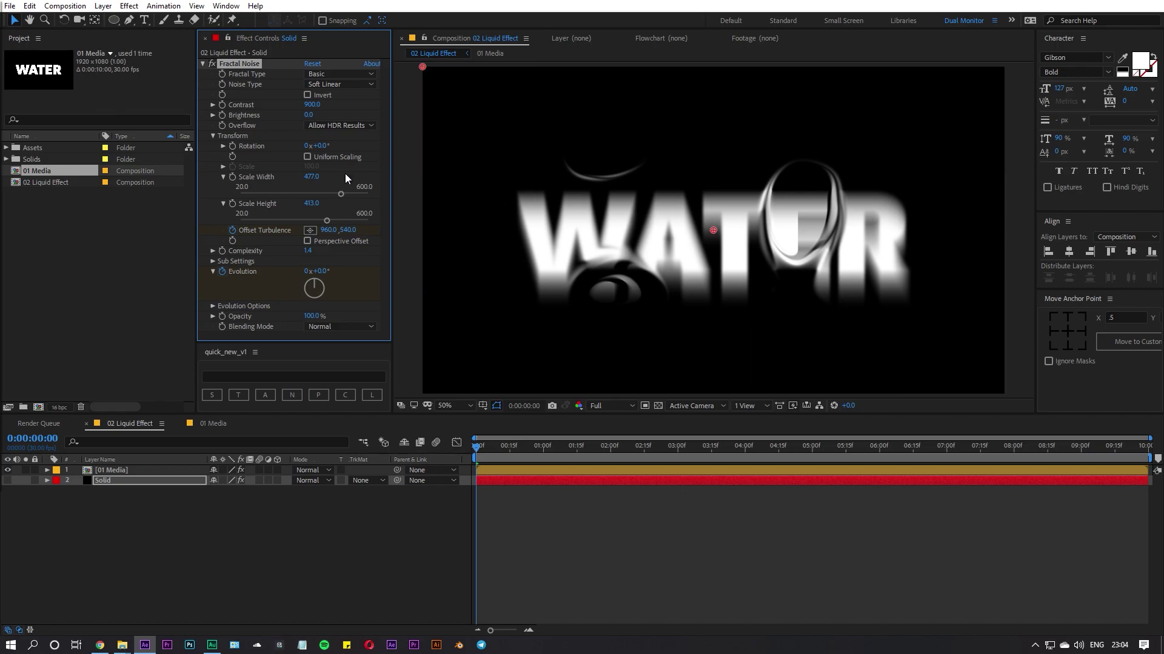
key("ctrl+z")
key("ctrl+z")
key("ctrl+z")
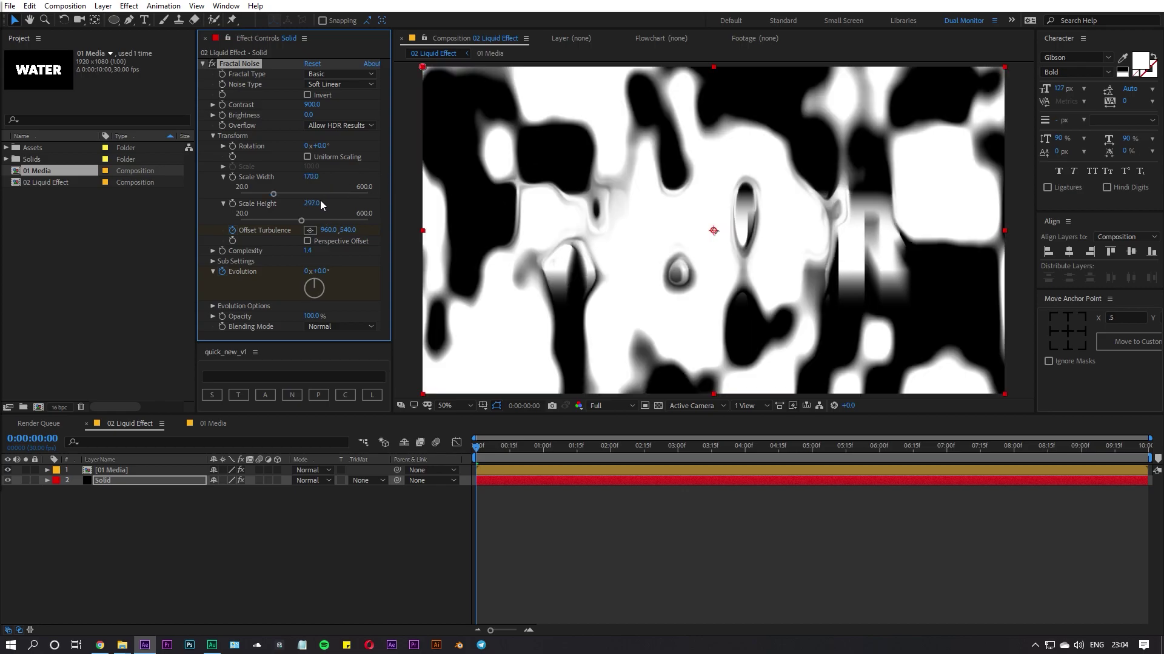
Set the Fractal Noise Scale Height to 170.
left_click(312, 203)
type("170")
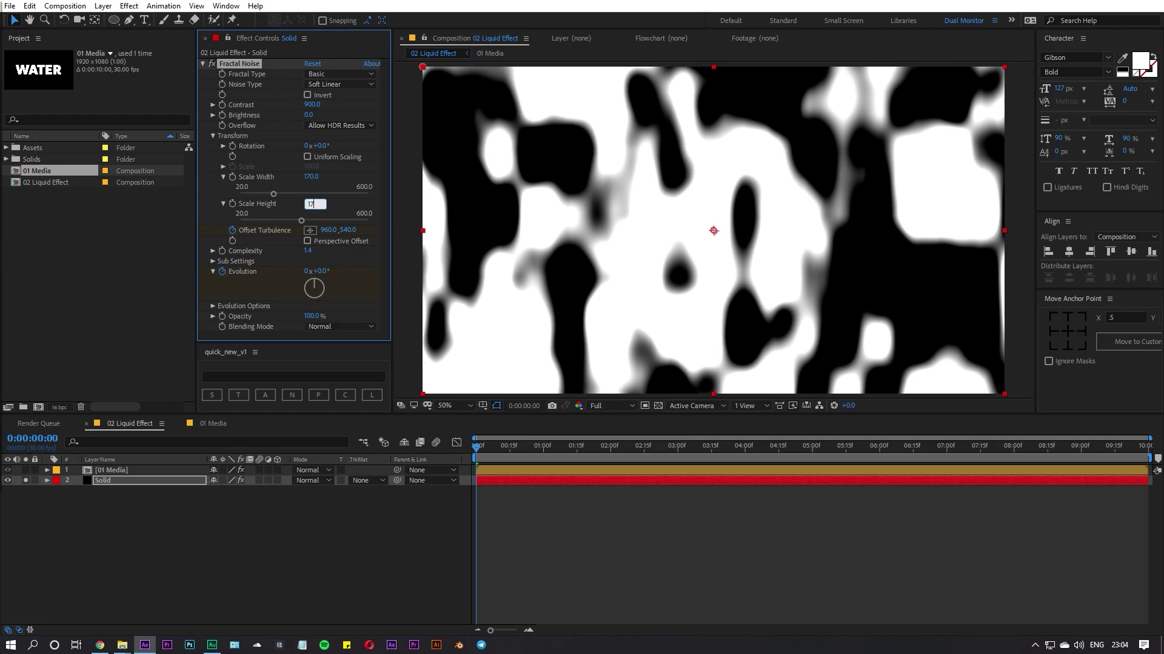
key("Return")
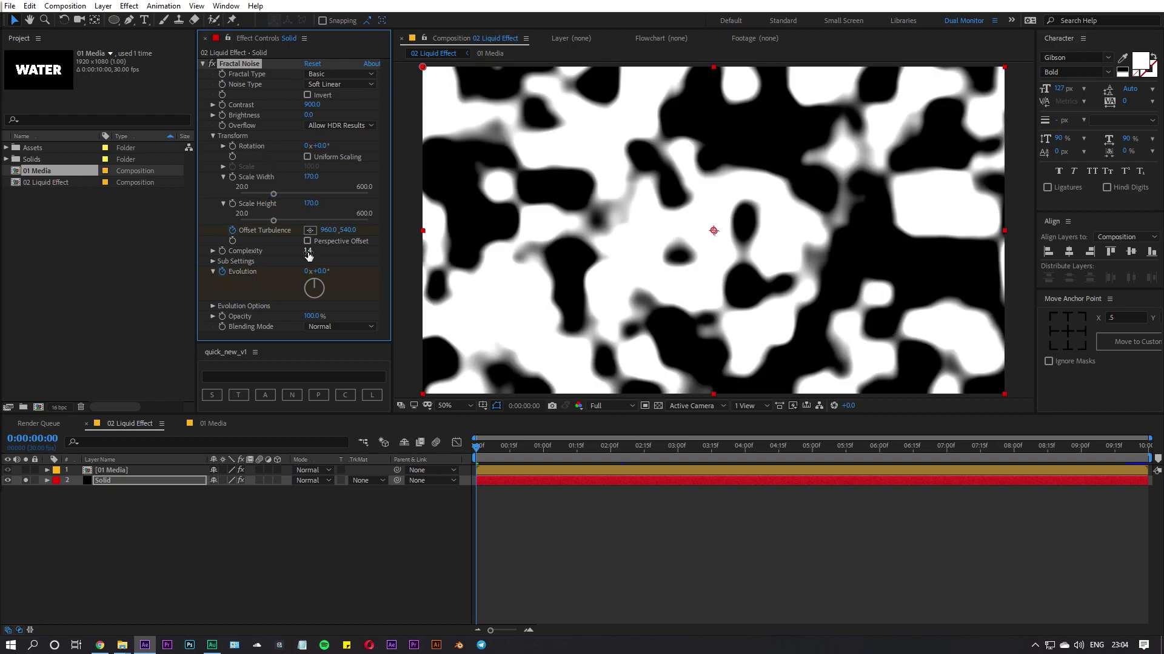
Hide the Solid layer, try a Fractal Noise complexity of 5.1 on the liquid text, and return it to 1.4.
left_click(8, 480)
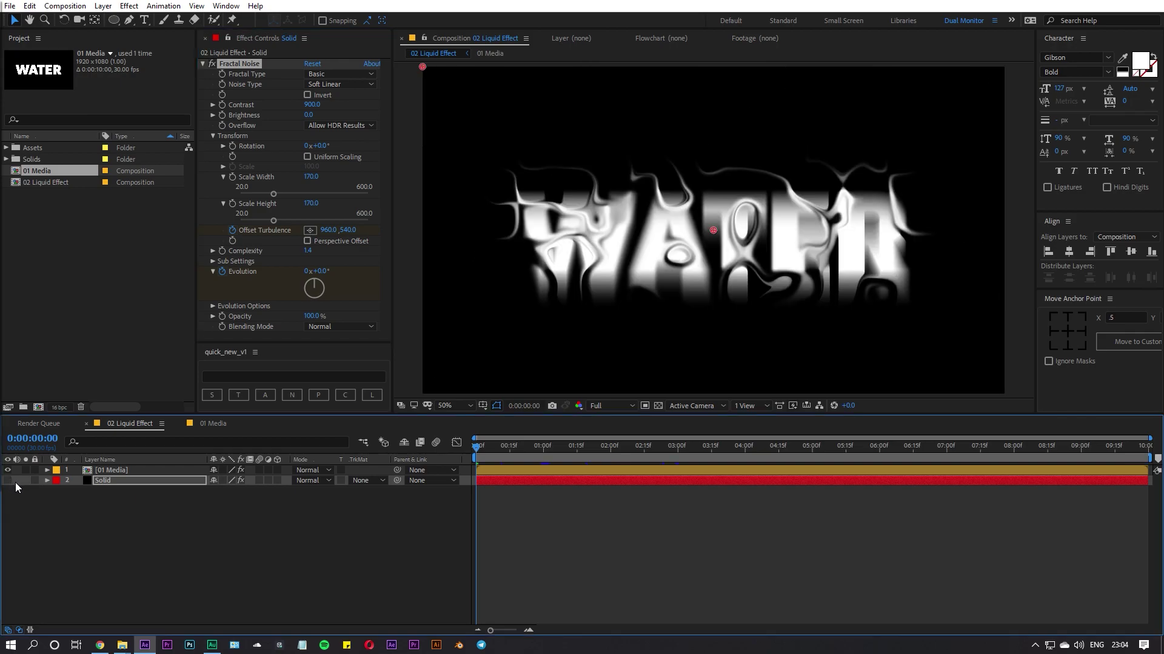
left_click(307, 251)
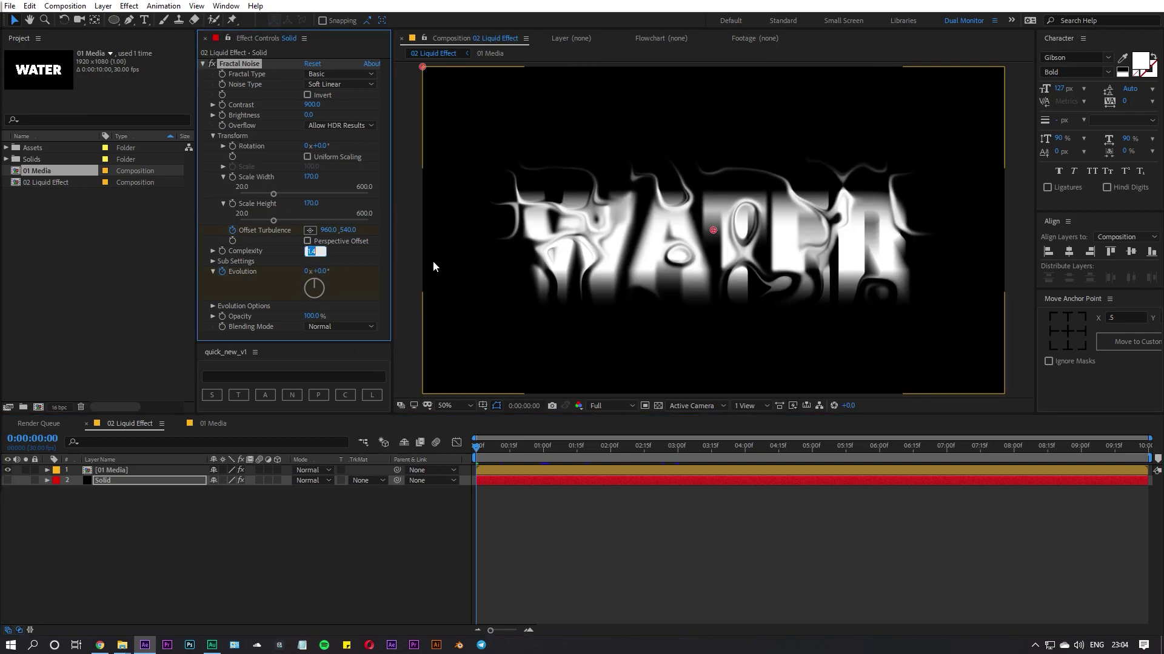
left_click(309, 251)
type("5.1")
key("Return")
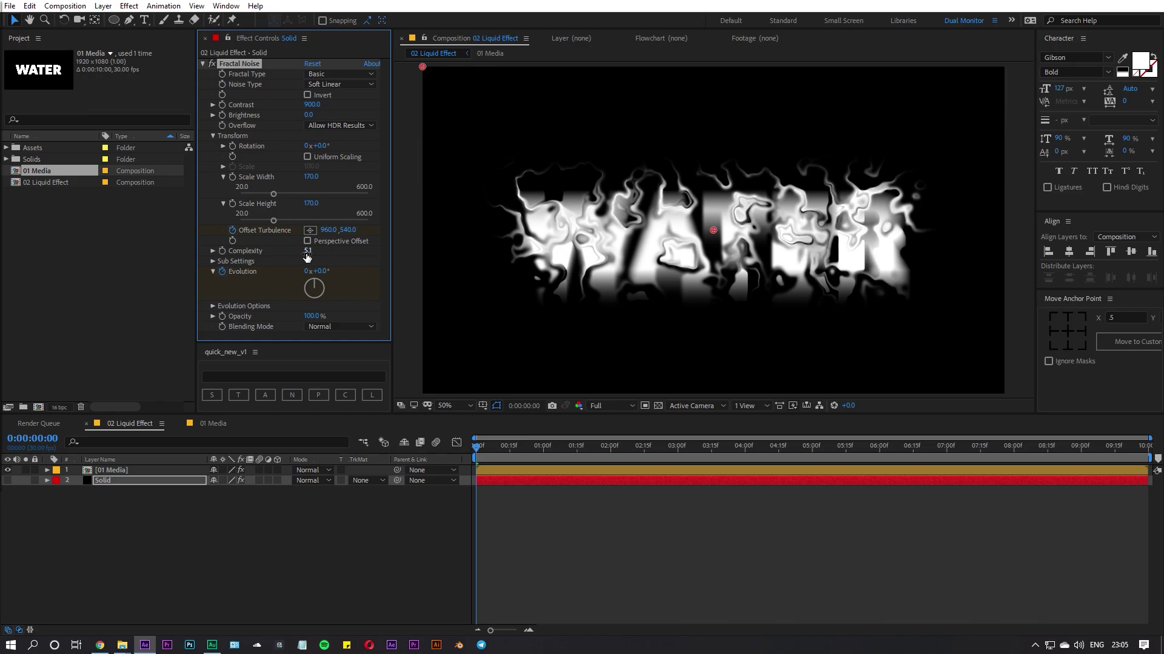
left_click_drag(307, 251, 285, 255)
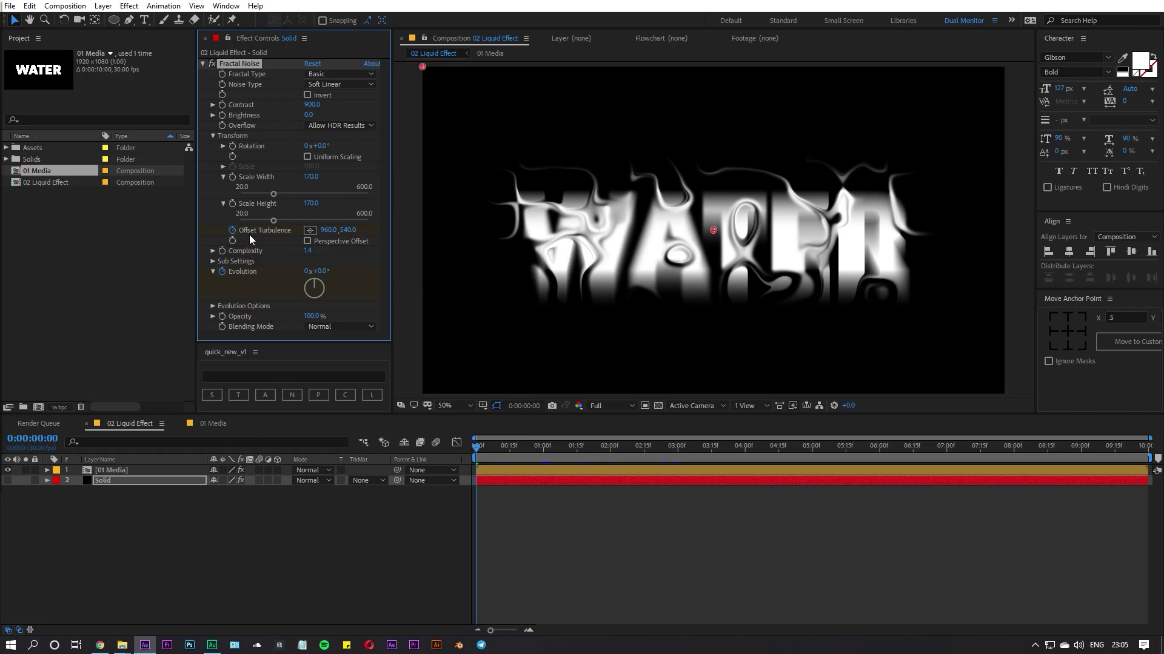
Reveal the Solid layer's keyframed Offset Turbulence and Evolution properties, and show the layer soloed.
left_click(169, 481)
key("u")
left_click(550, 535)
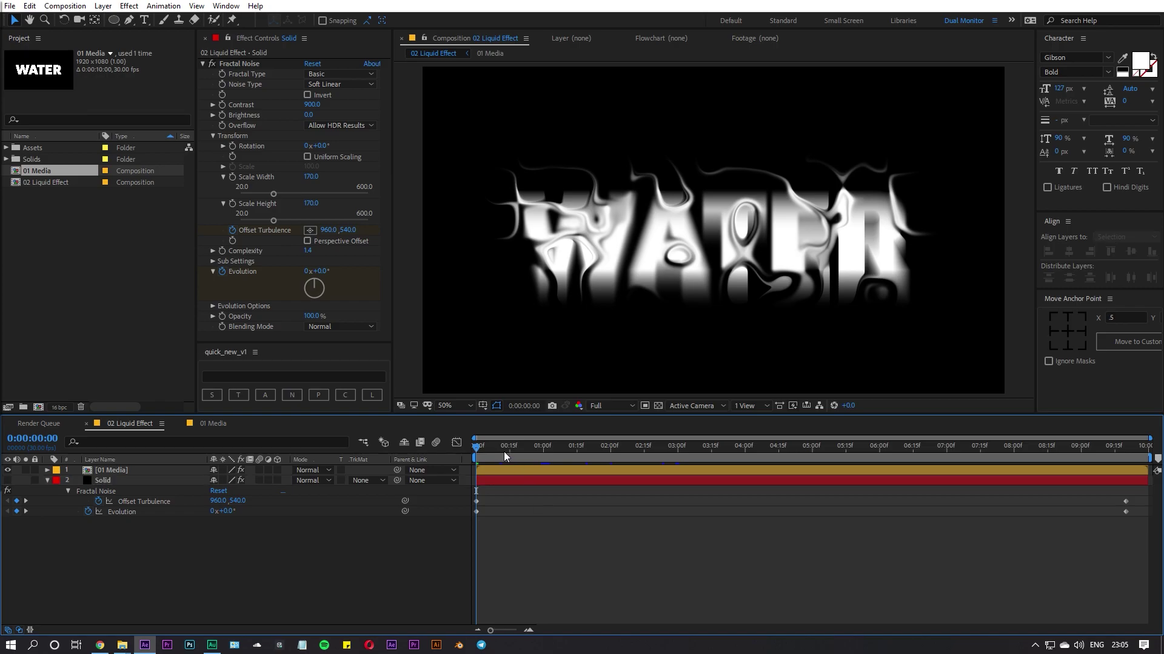
left_click(8, 480)
left_click(25, 481)
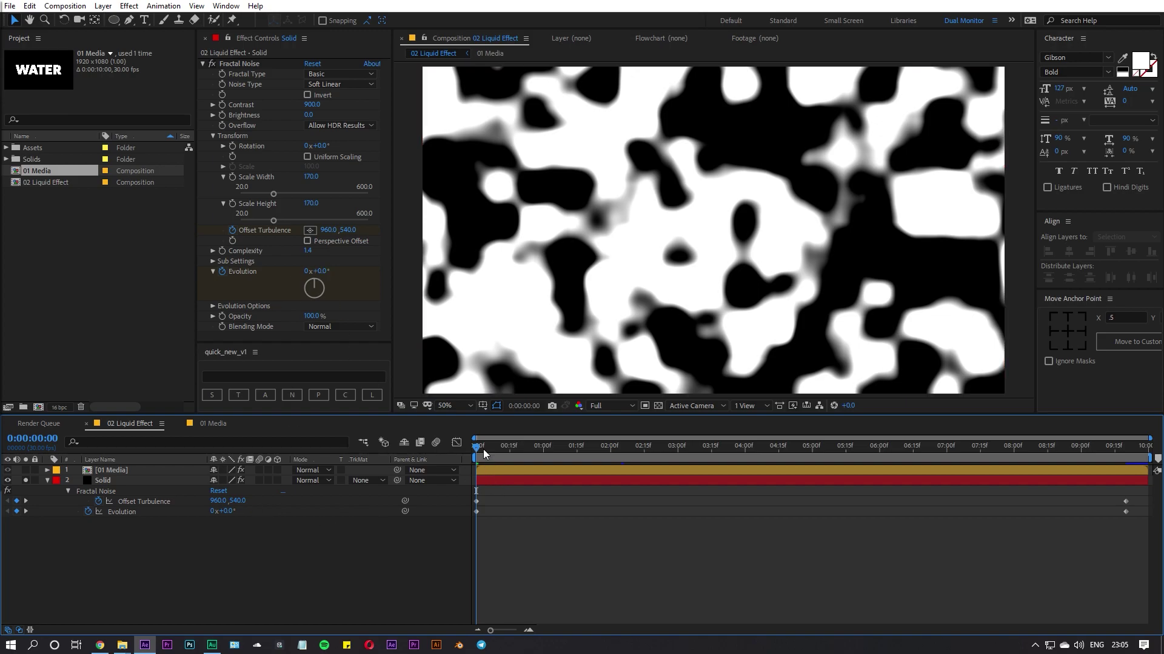
Compare the soloed Fractal Noise at its start and end keyframes and play back the animation.
left_click_drag(482, 448, 1125, 447)
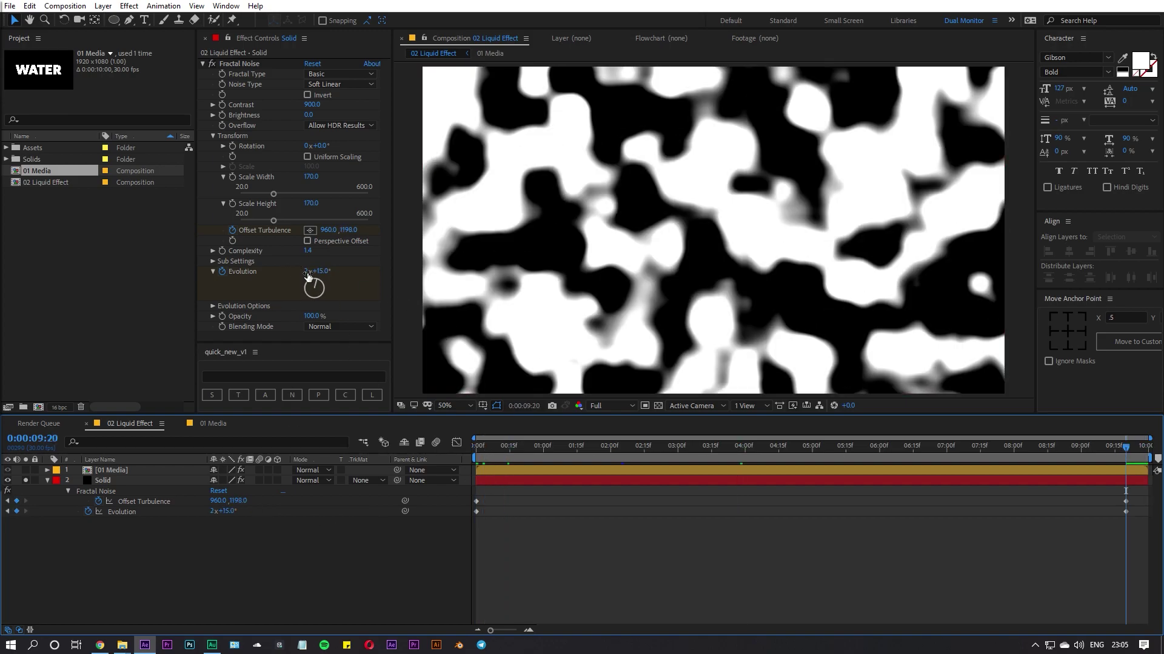
key("Home")
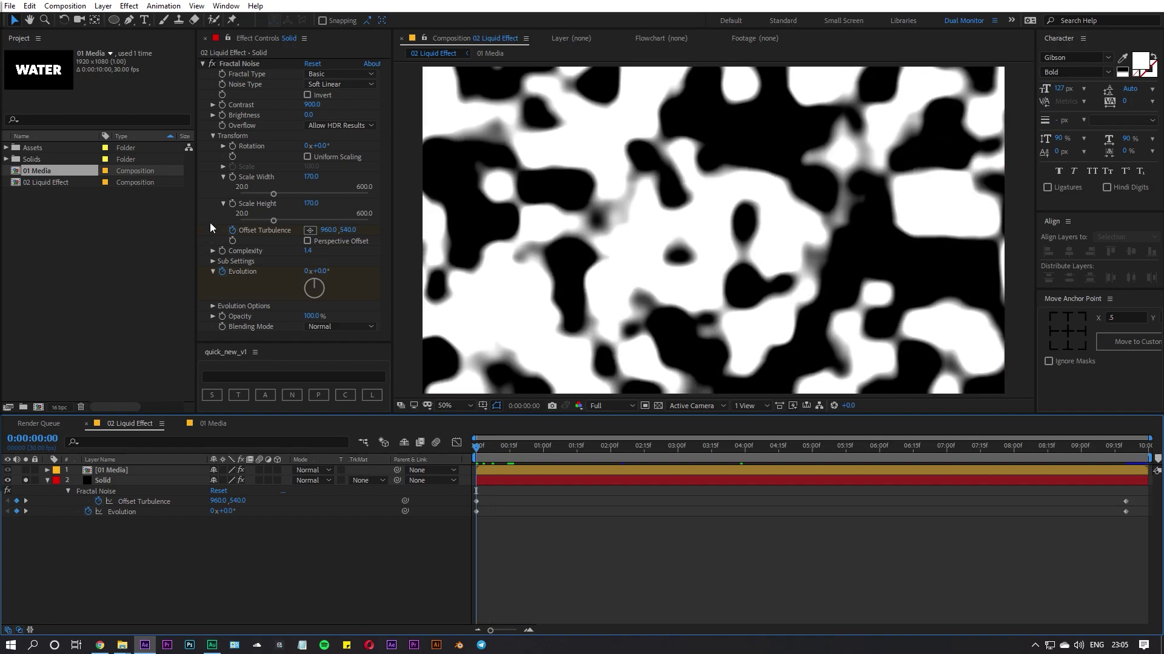
left_click_drag(550, 449, 605, 454)
key("Home")
left_click_drag(506, 457, 427, 485)
key("space")
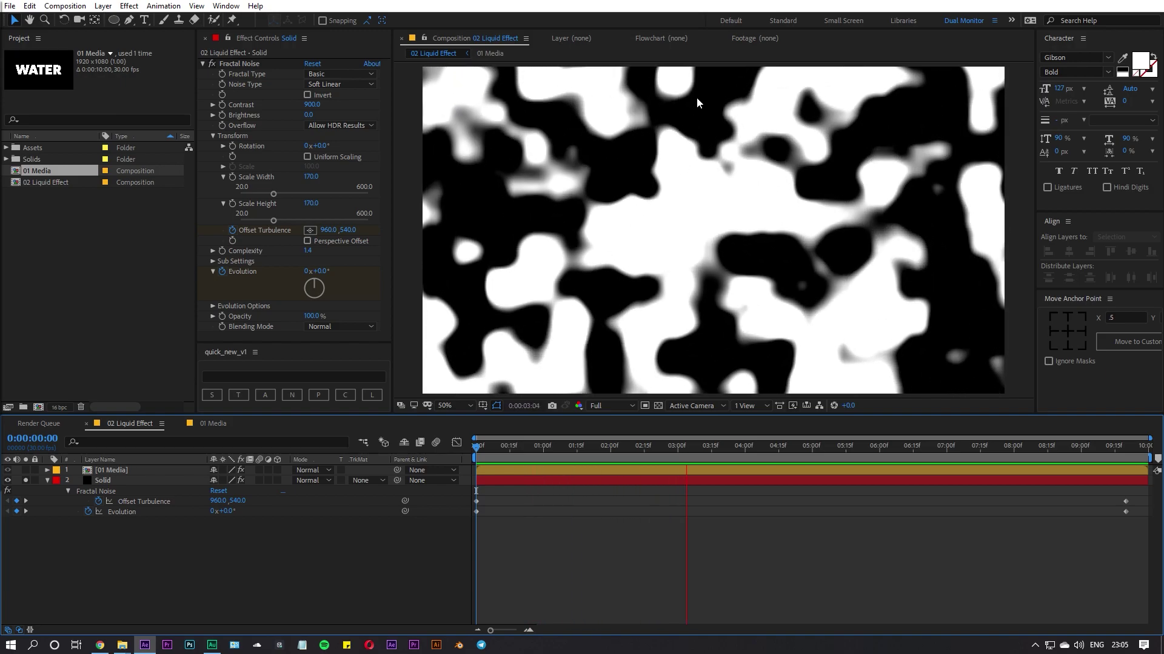
Try an Offset Turbulence of -1171, -247 on the keyframe at 0:00:09:20 and undo the change.
left_click_drag(1145, 448, 1125, 475)
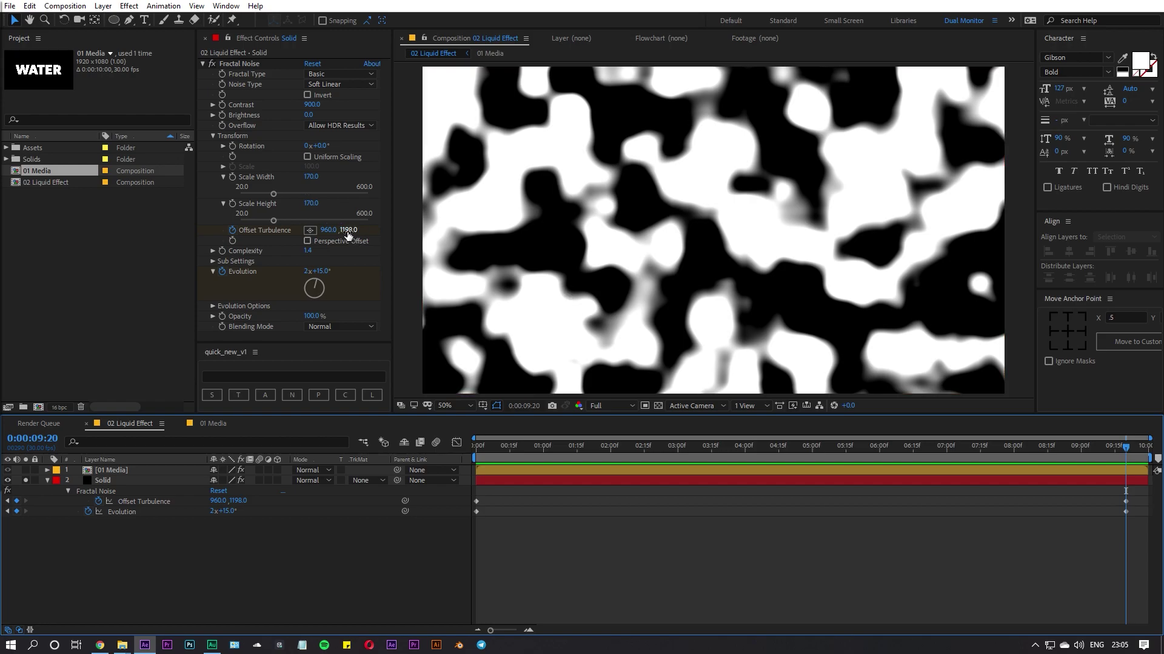
left_click_drag(327, 230, 152, 238)
left_click_drag(352, 231, 73, 235)
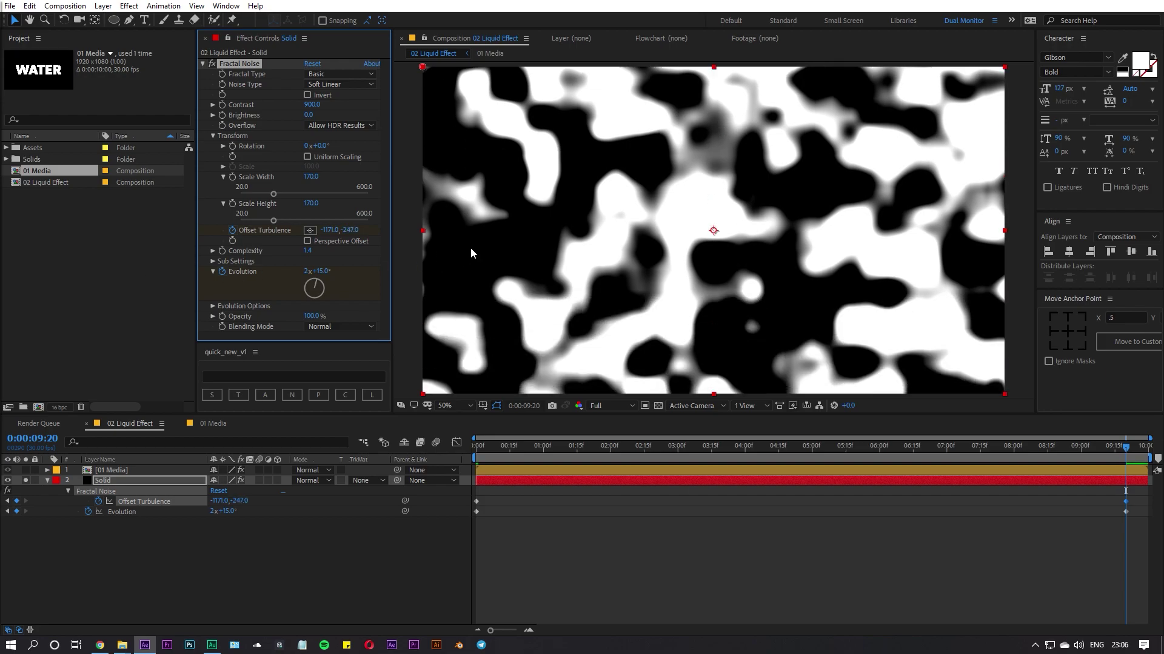
key("ctrl+z")
key("ctrl+z")
key("ctrl+z")
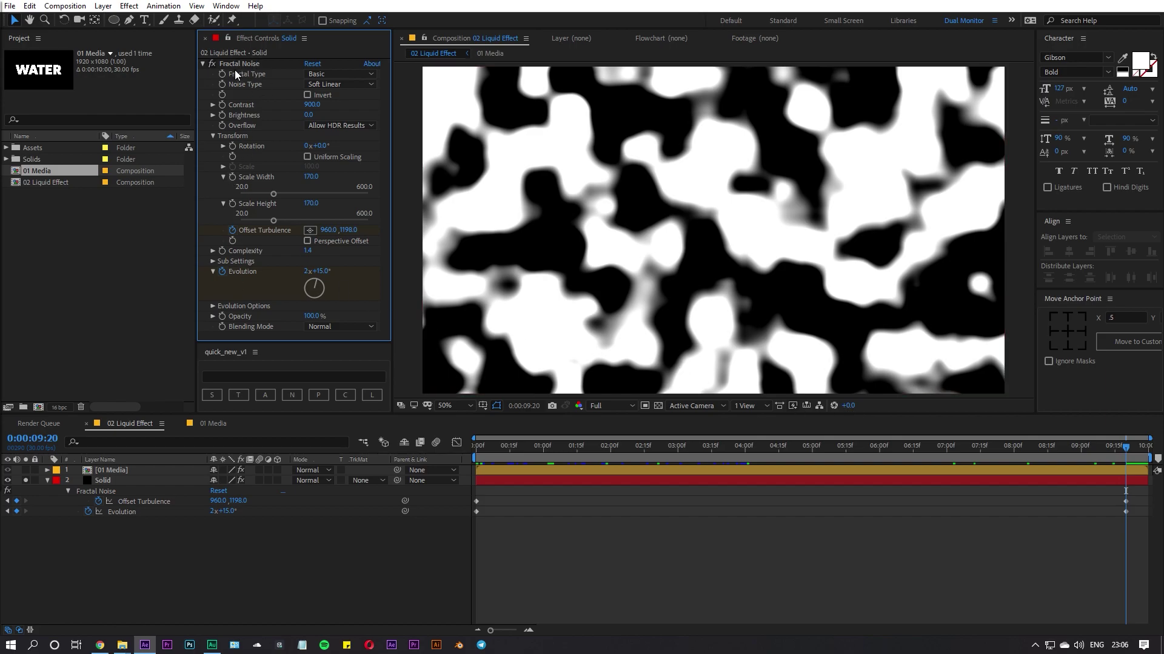
Unsolo and hide the Solid layer, collapse its properties, and display the 01 Media layer's effects.
left_click(24, 481)
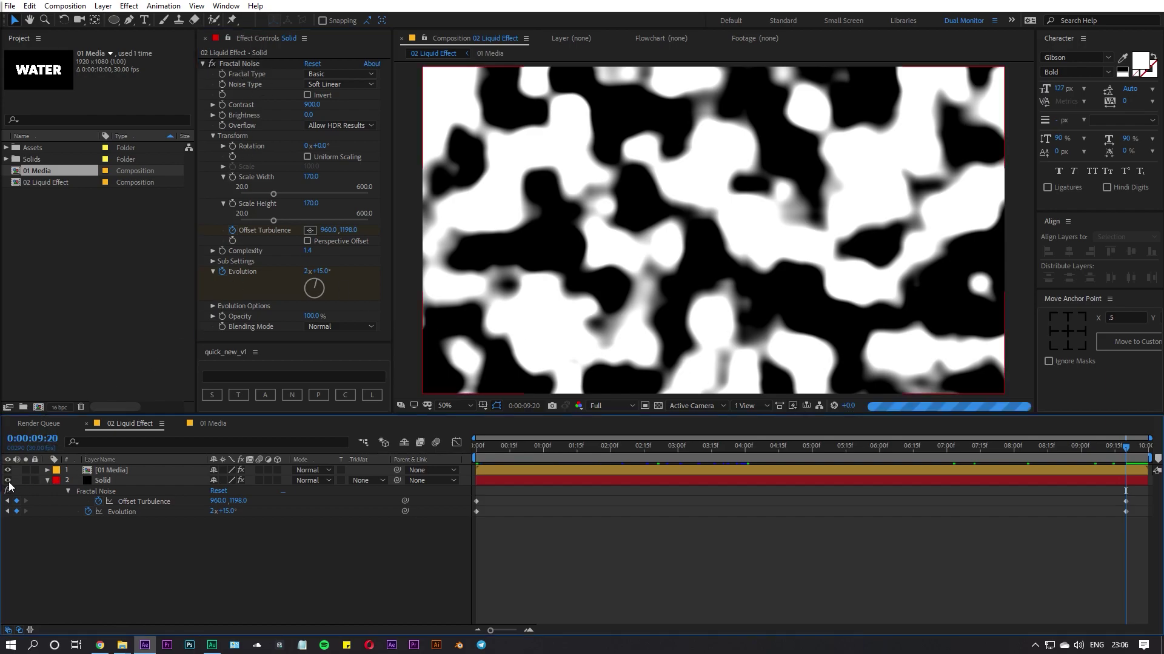
left_click(8, 481)
left_click(119, 473)
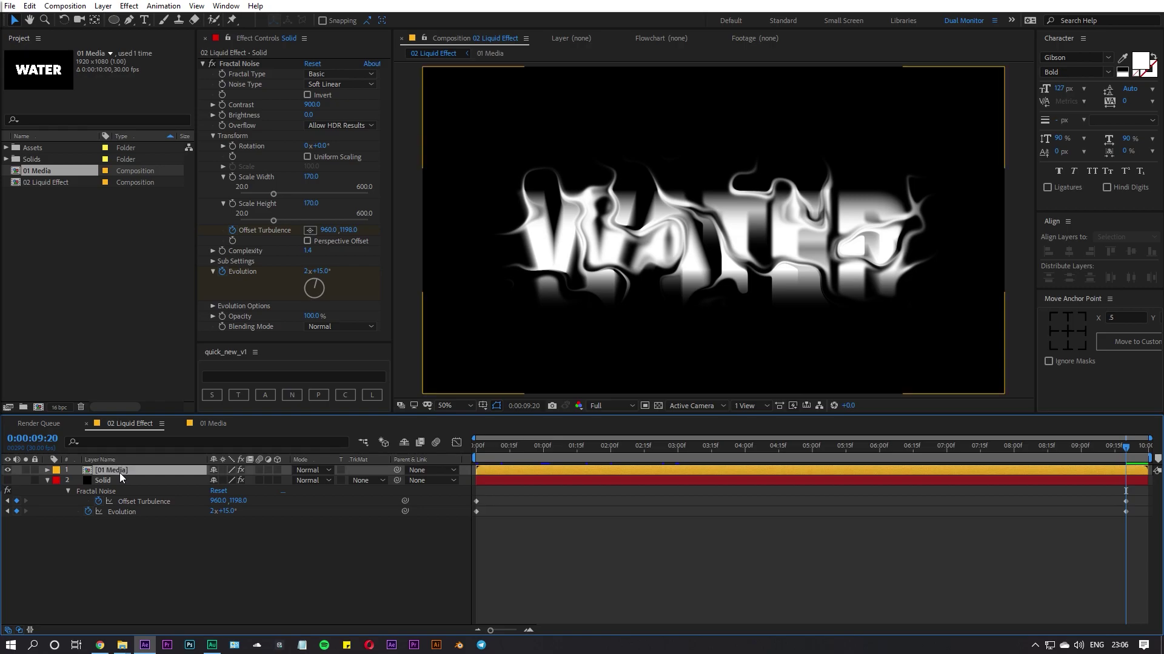
left_click(47, 480)
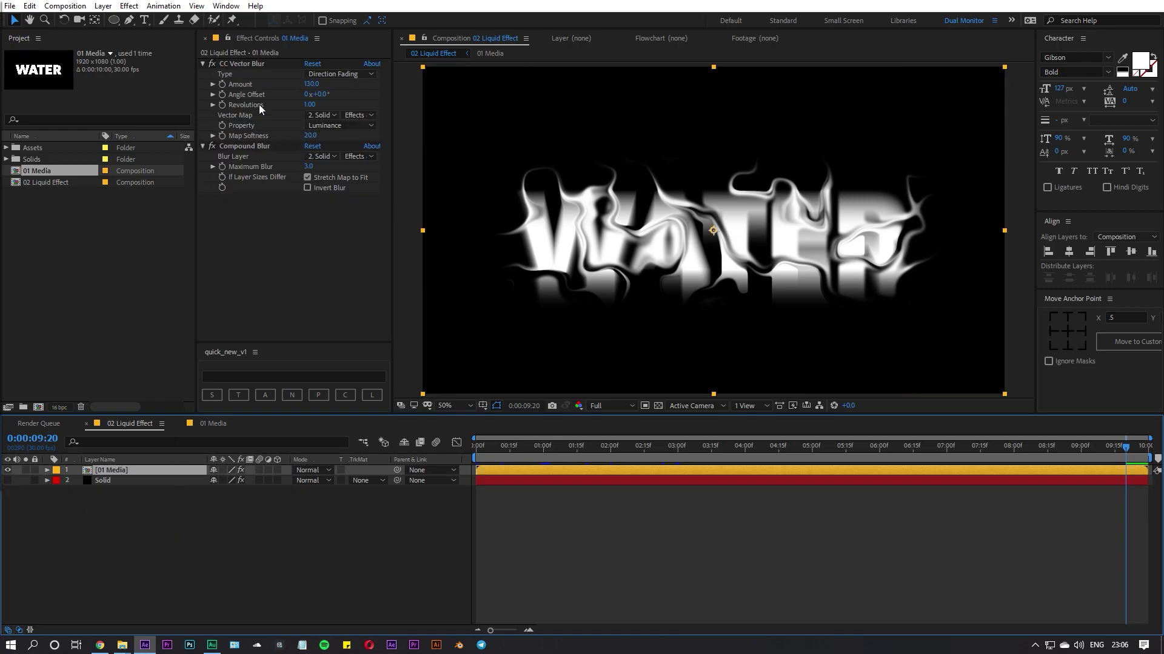
Disable Compound Blur on the 01 Media layer and review CC Vector Blur's Type options, keeping Direction Fading.
left_click(240, 64)
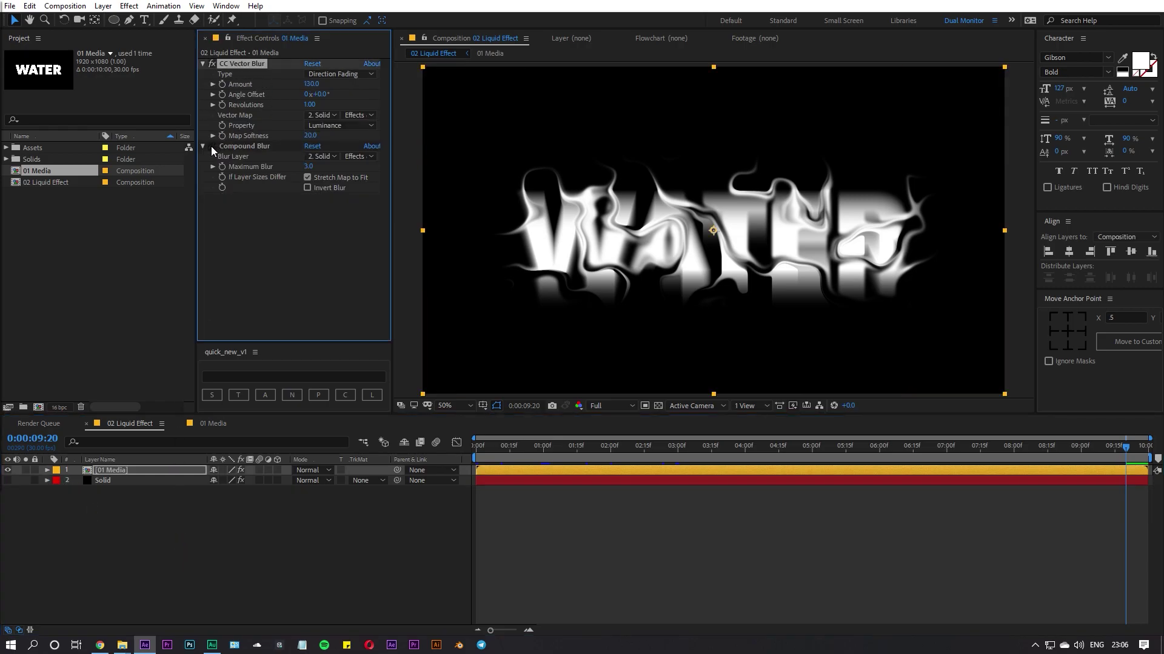
left_click(248, 146)
left_click(236, 64)
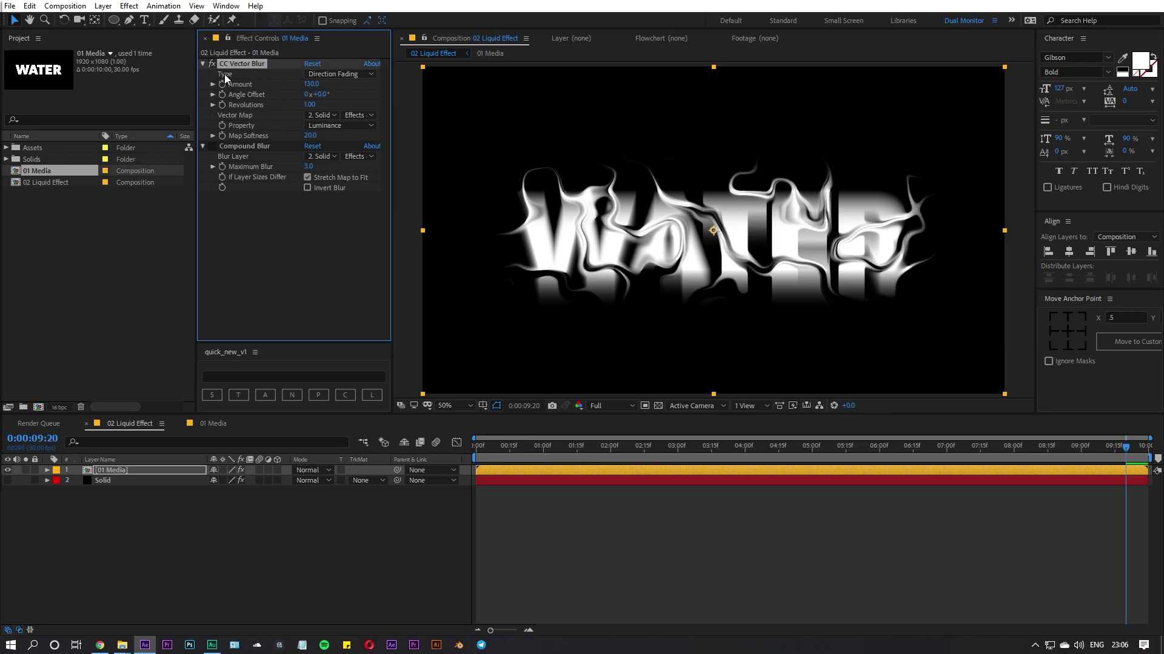
left_click(324, 74)
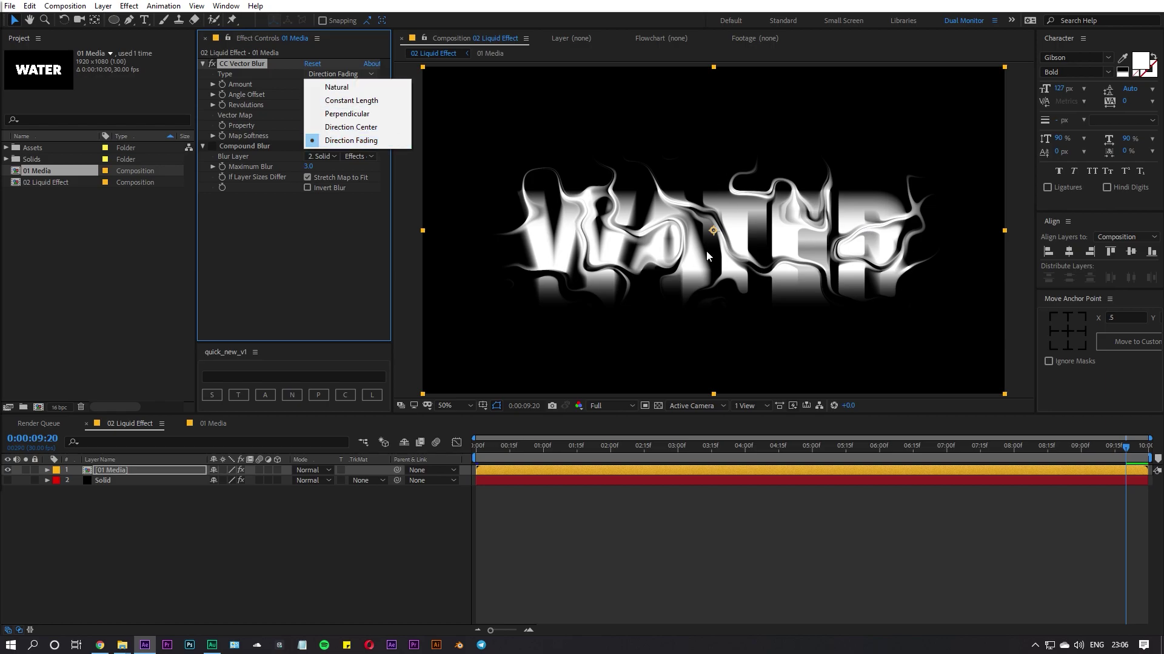
left_click(261, 82)
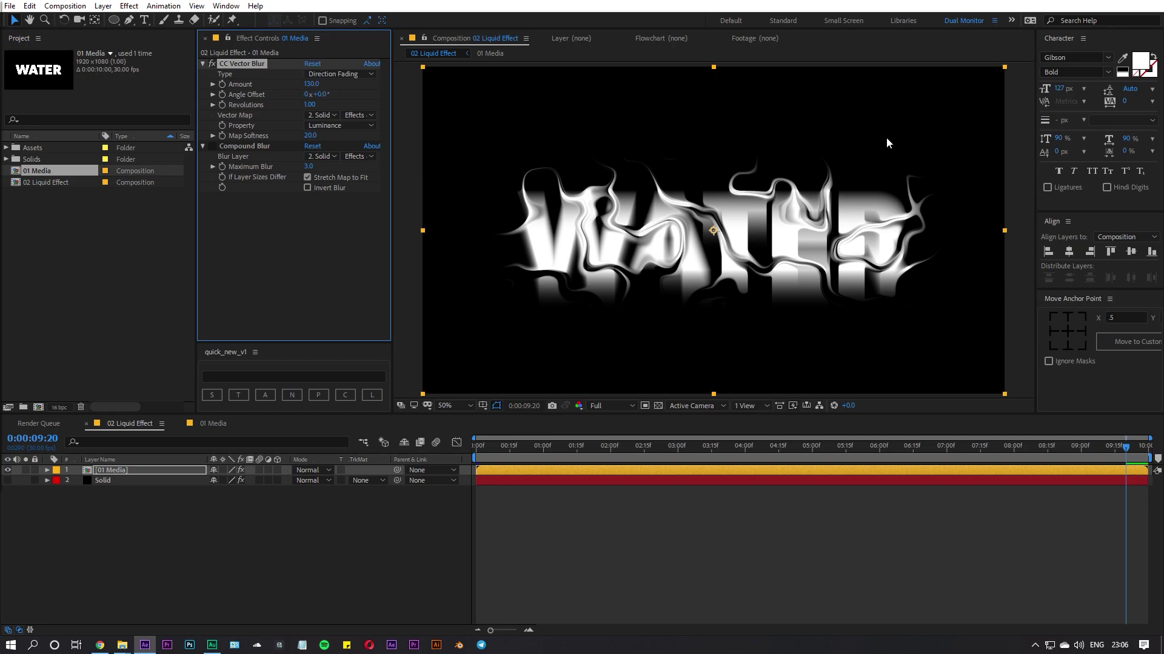
Try a CC Vector Blur Amount of 500 and an Angle Offset of 77°, returning them to 130 and 0°.
left_click(312, 85)
type("500")
key("Return")
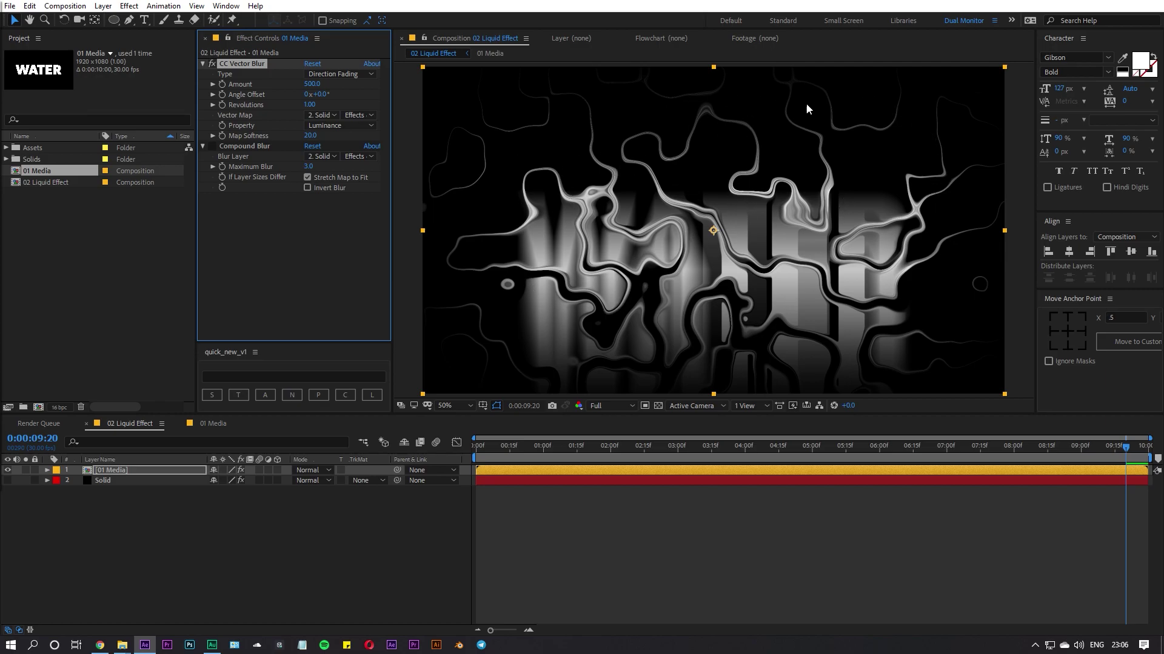
left_click(311, 85)
type("130")
key("Return")
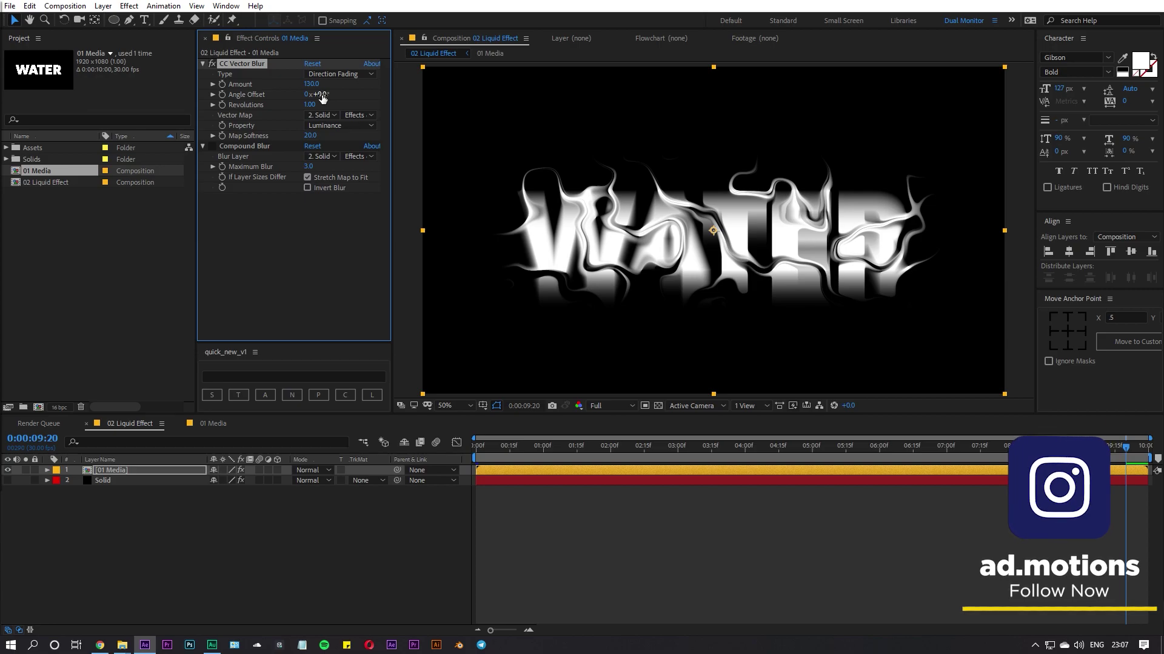
left_click_drag(321, 98, 370, 97)
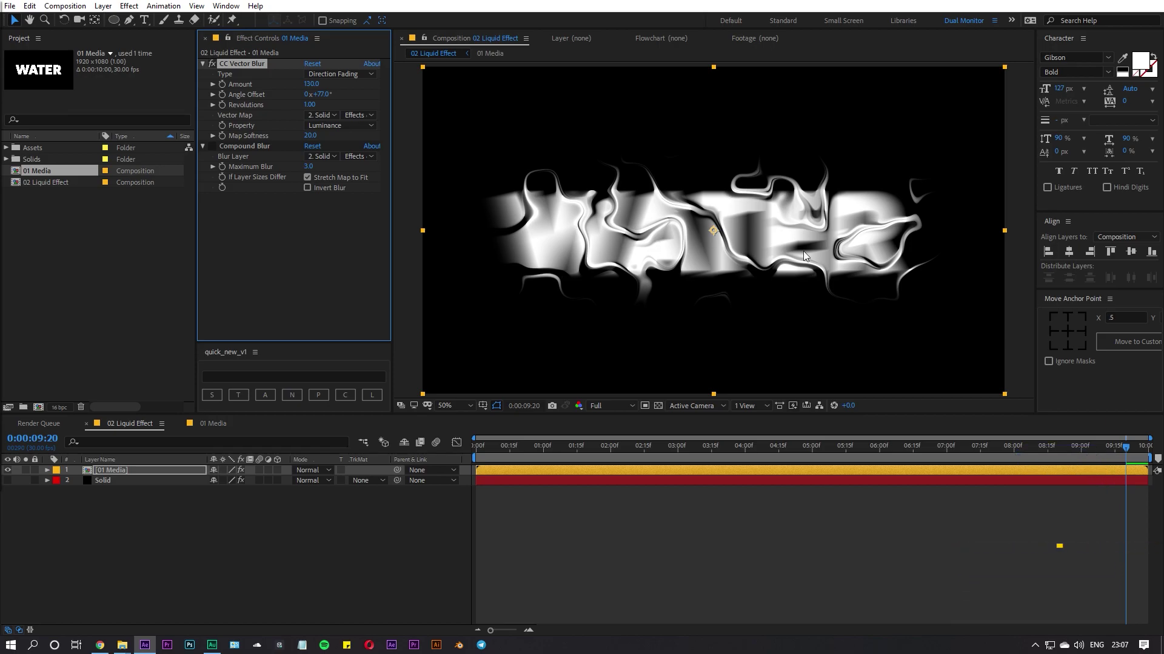
key("ctrl+z")
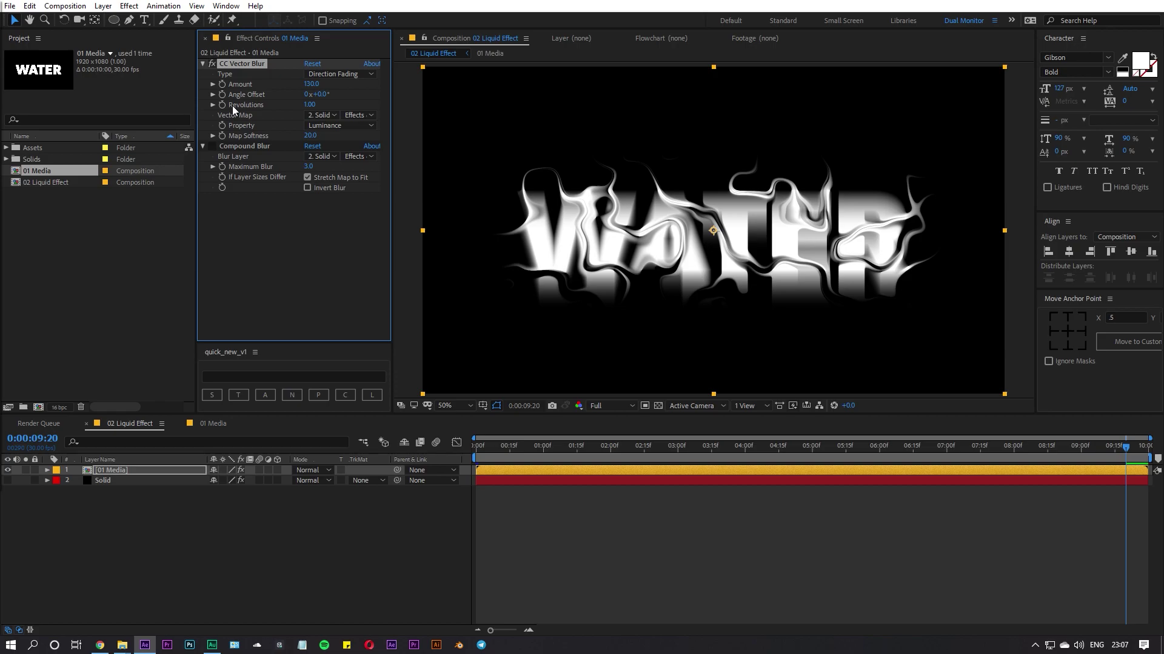
Try CC Vector Blur Revolutions of 3.20 and 4.20, inspect the rippled text, and return the value to 1.00.
left_click_drag(309, 104, 326, 105)
key("period")
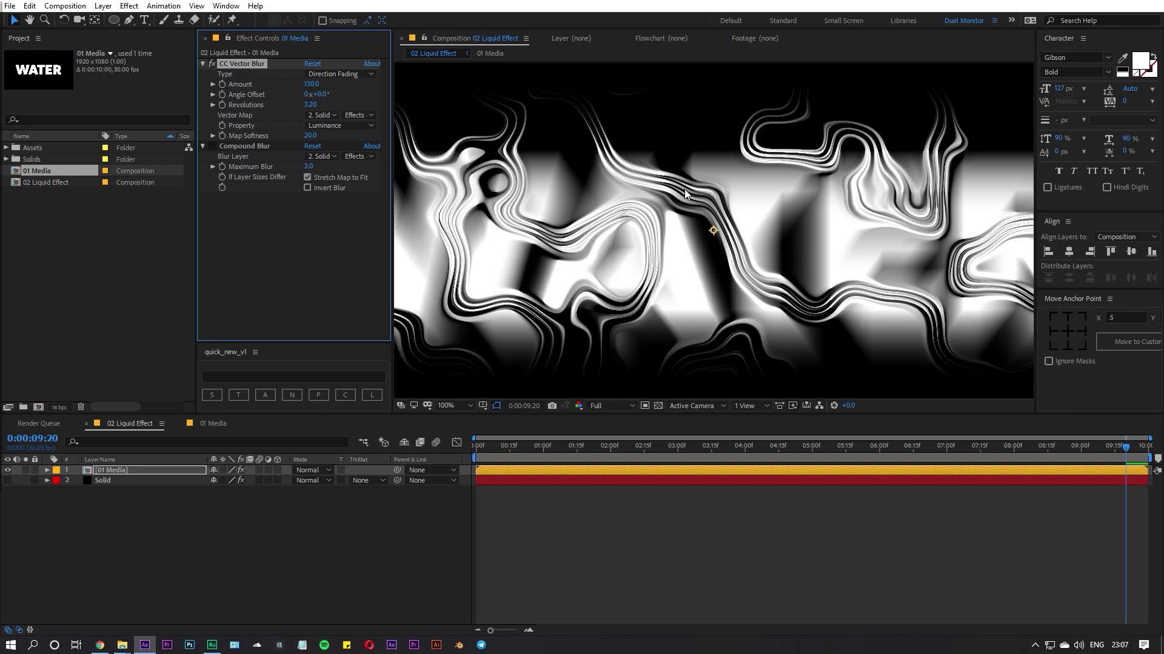
key("comma")
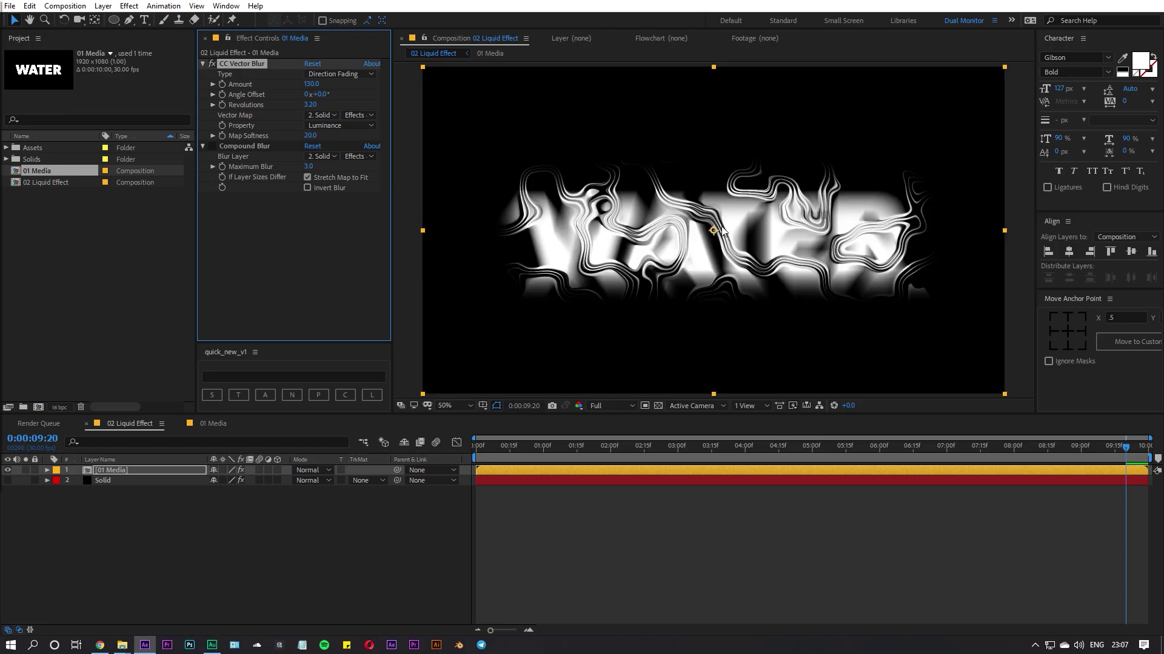
left_click(311, 104)
type("2")
key("Return")
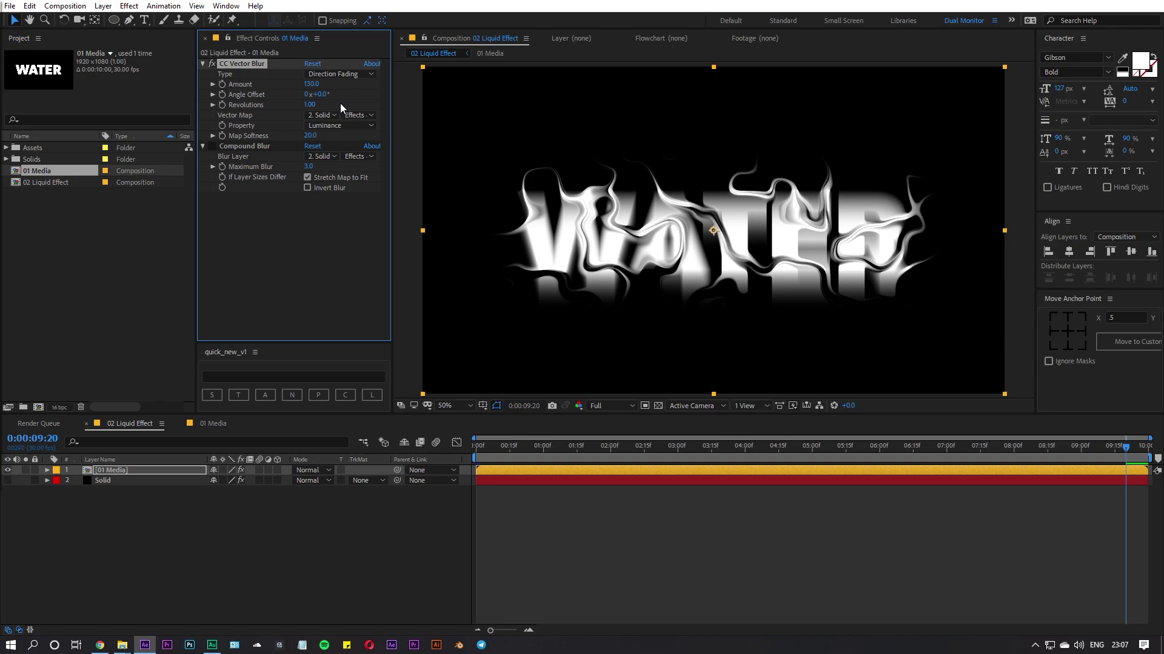
left_click(318, 104)
type("4.2")
key("Return")
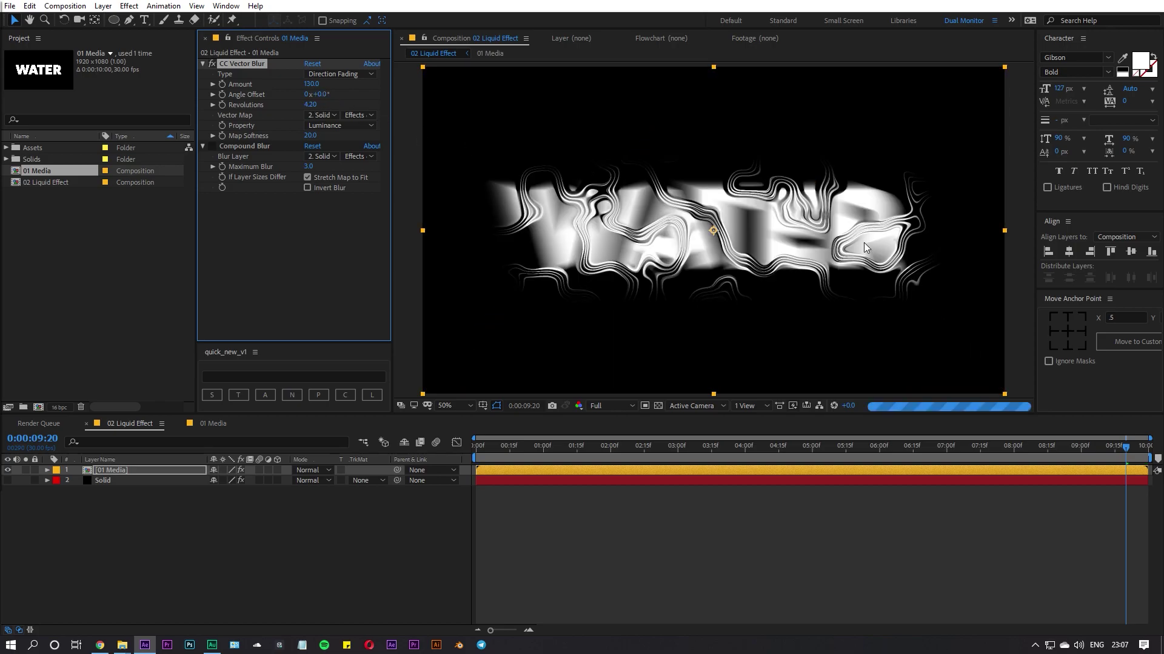
key("ctrl+z")
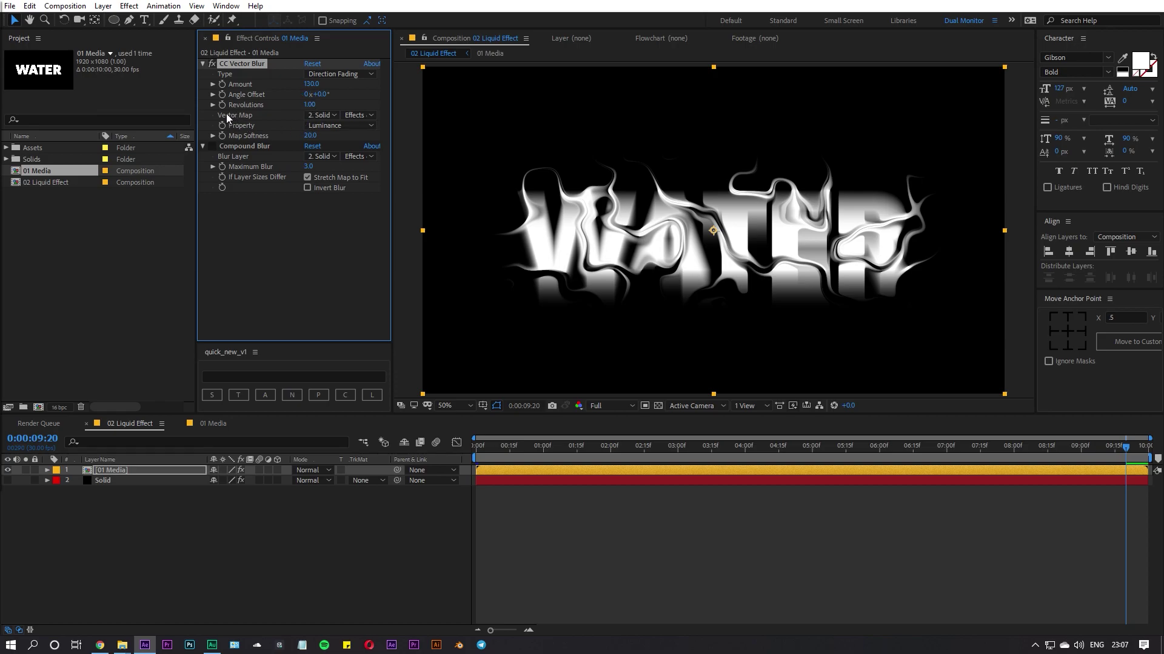
Show the layers by source name and keep CC Vector Blur's Vector Map on 2. Solid with Effects & Masks.
left_click(117, 483)
left_click(121, 460)
left_click(117, 466)
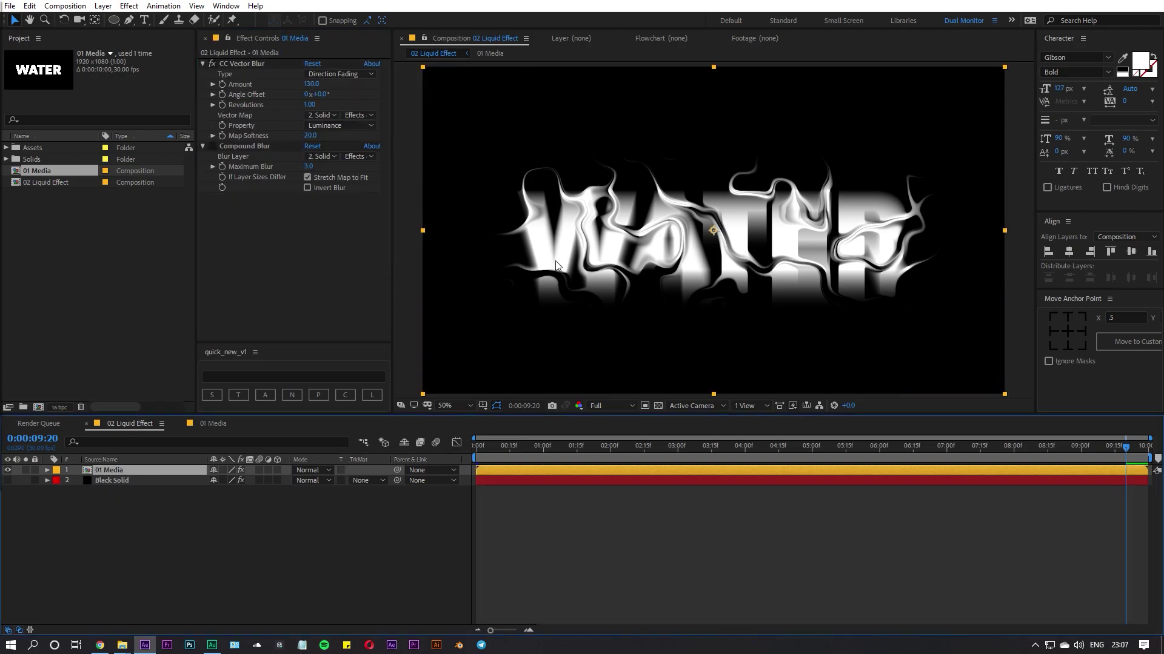
left_click(331, 116)
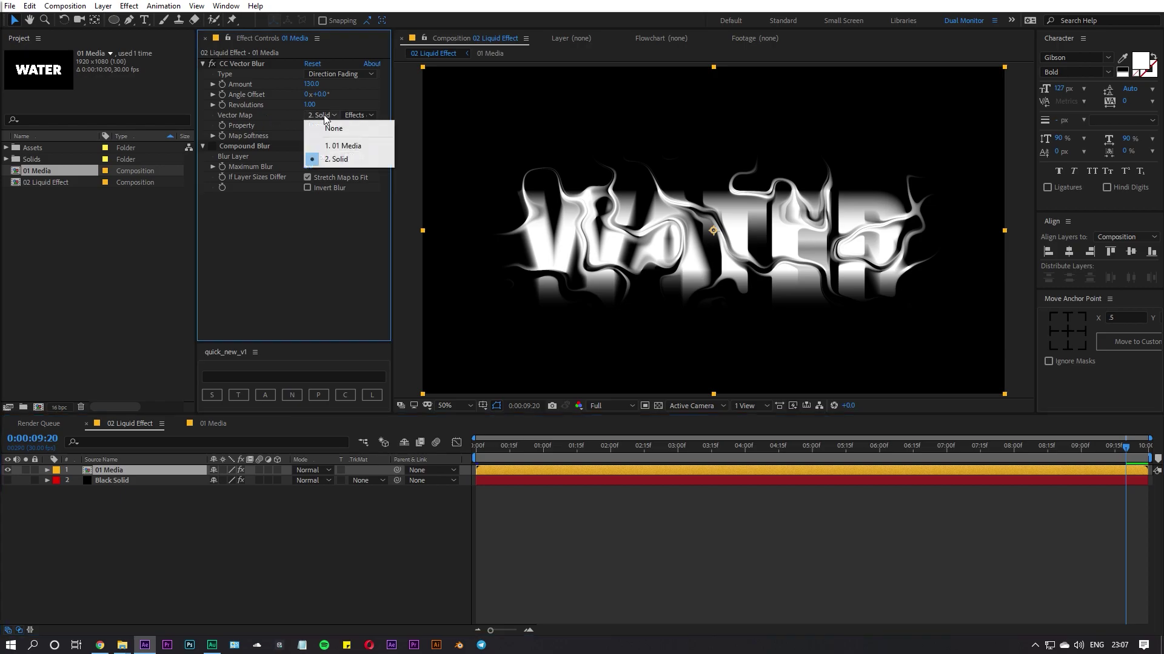
left_click(329, 161)
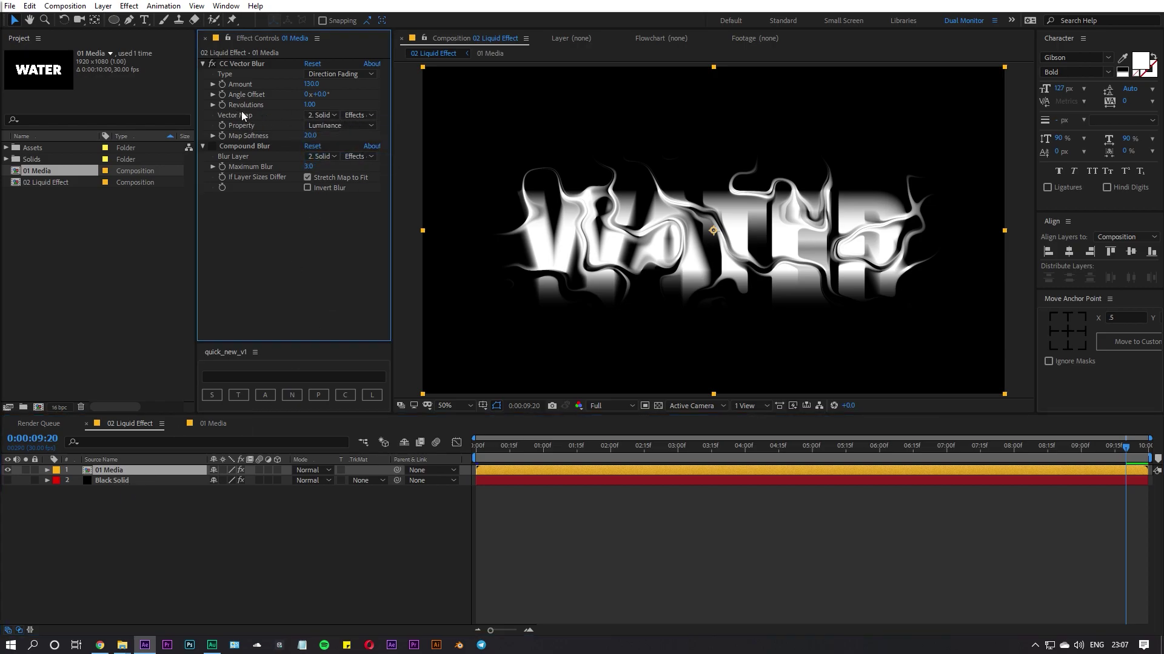
left_click(353, 115)
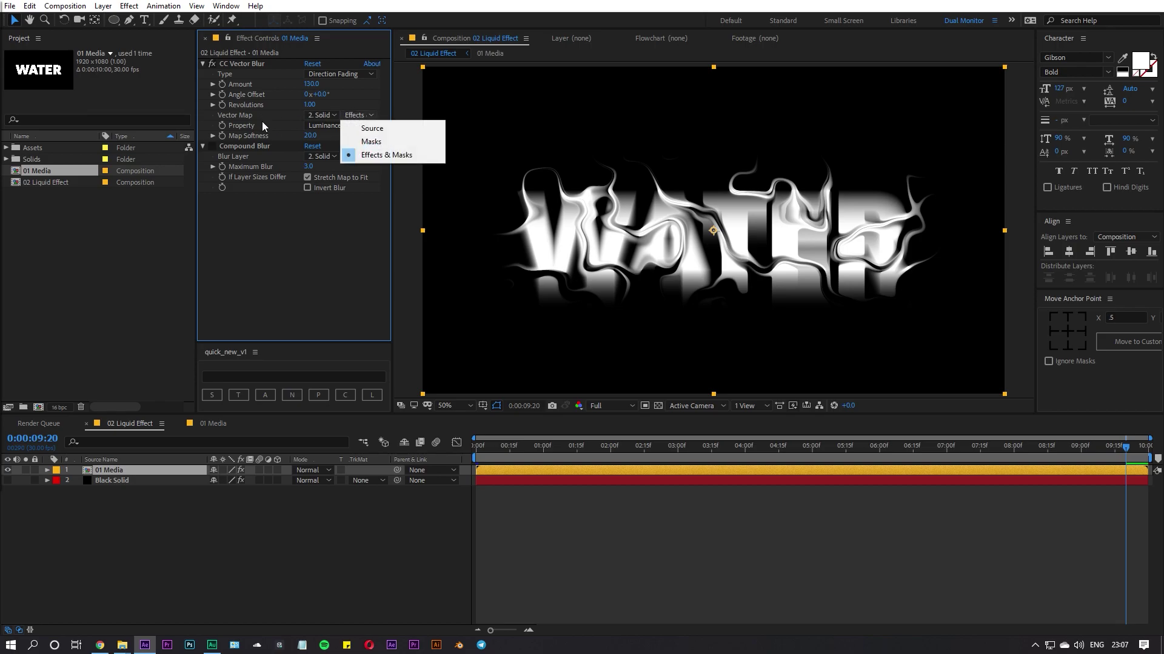
left_click(386, 155)
Review the Black Solid's Fractal Noise effect and the Vector Map's Effects & Masks source option on 01 Media.
left_click(120, 480)
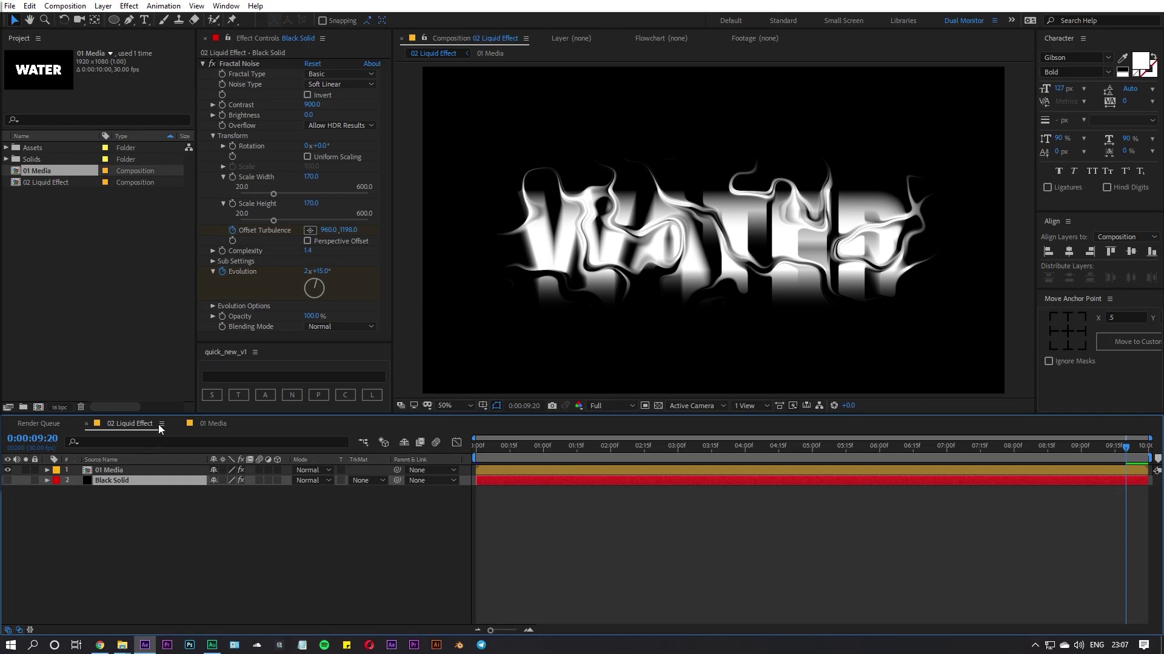
left_click(232, 64)
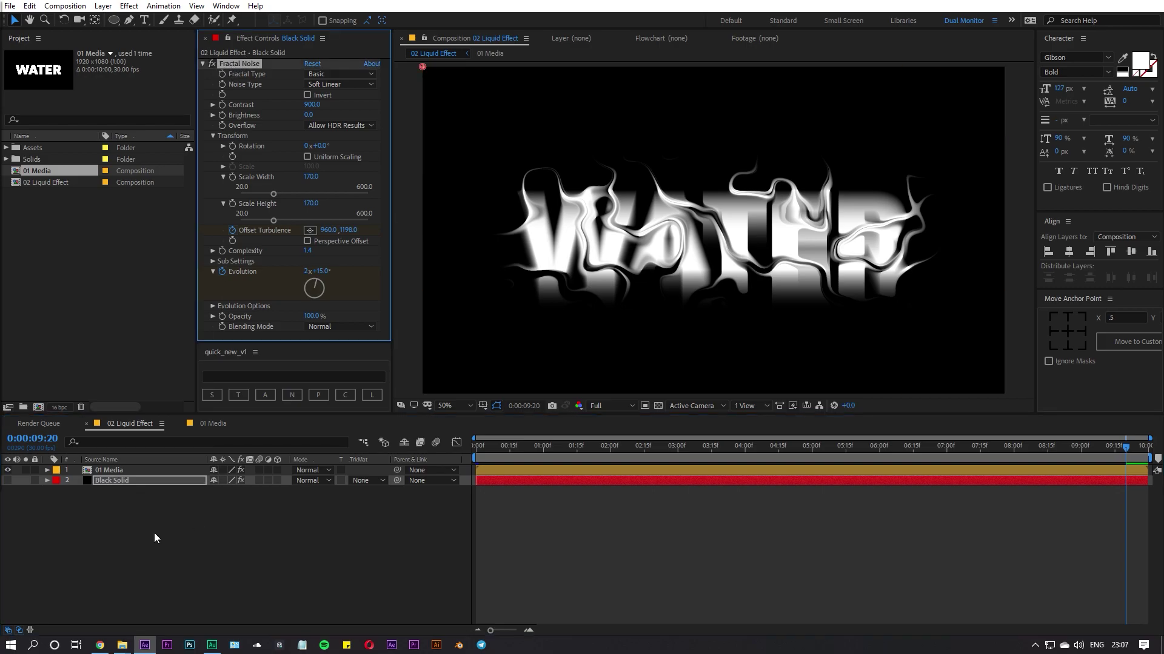
left_click(140, 470)
left_click(362, 115)
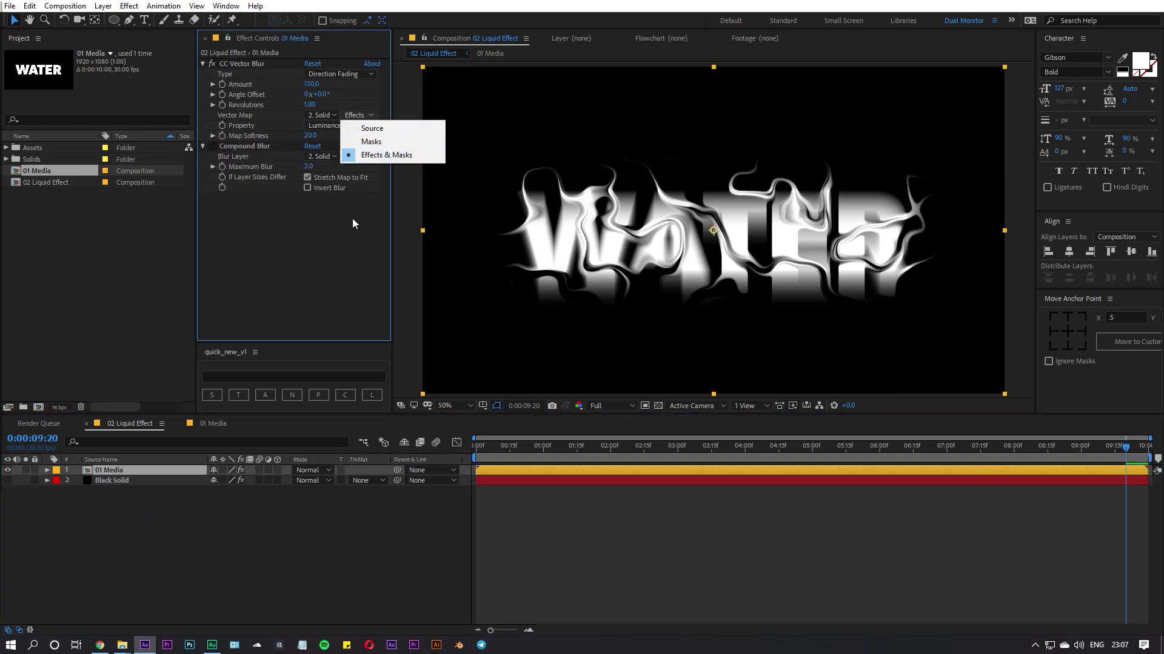
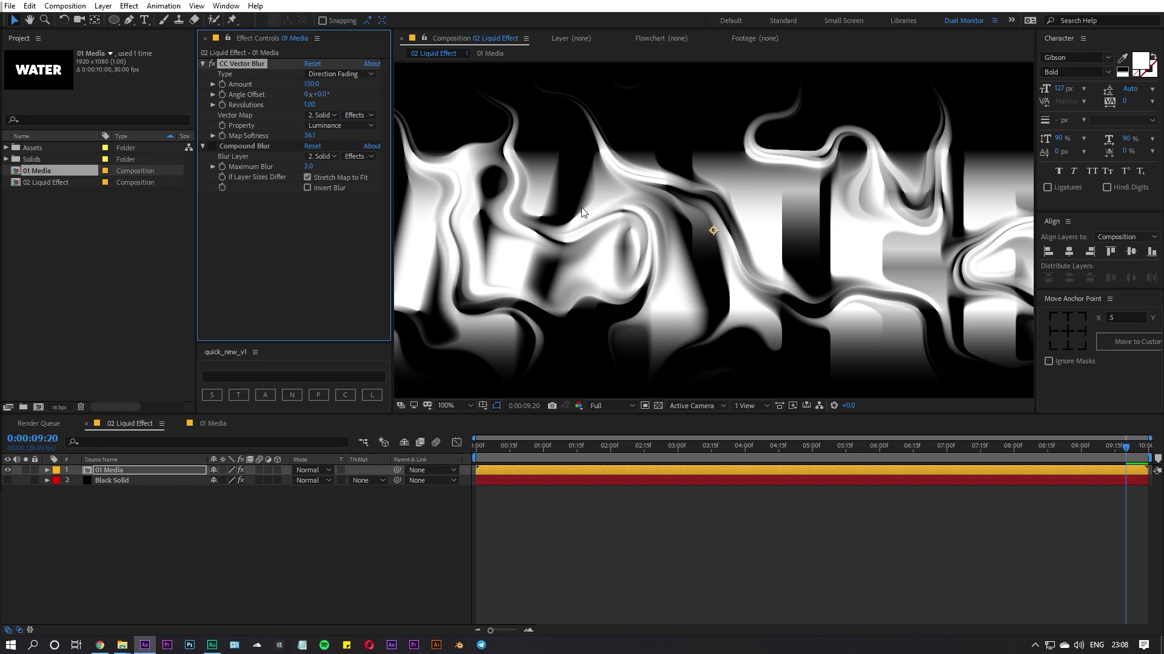
Try a CC Vector Blur Map Softness of 63.5, preview the animated text, and return the value to 20.
left_click_drag(307, 136, 319, 136)
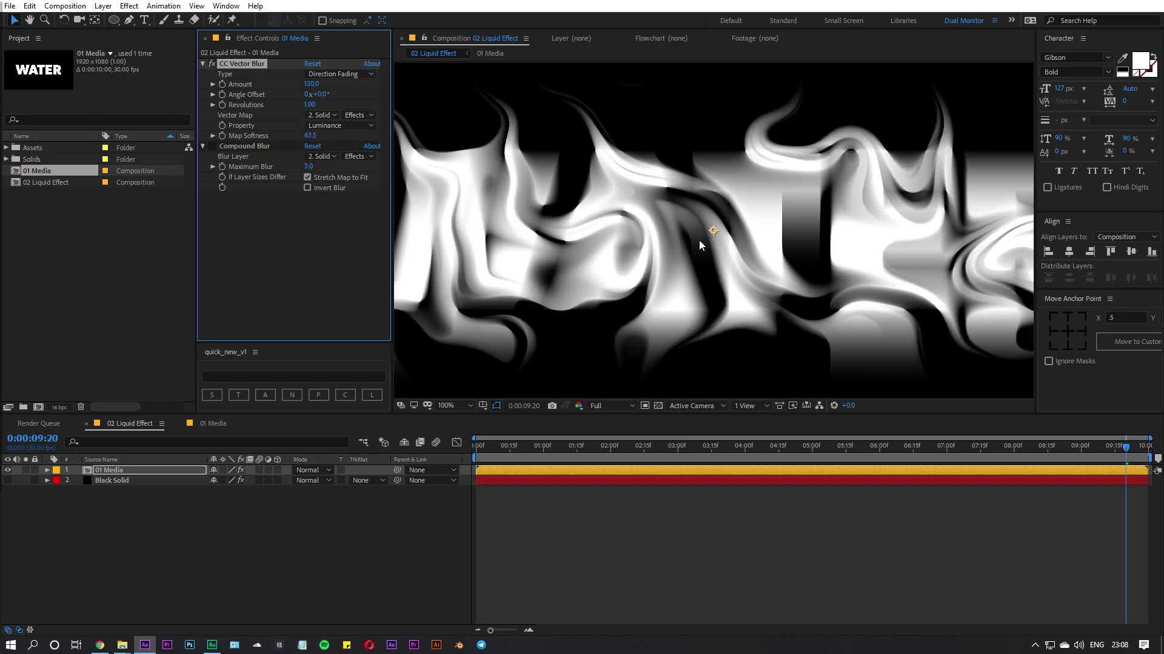
scroll(699, 240, "down", 2)
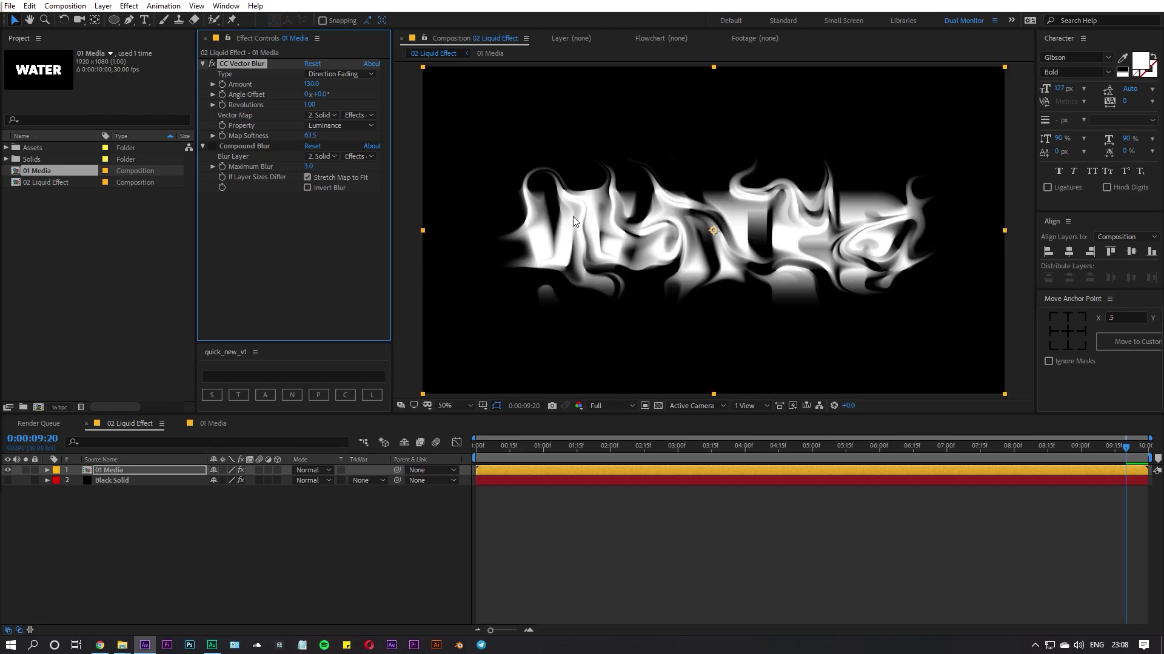
key("space")
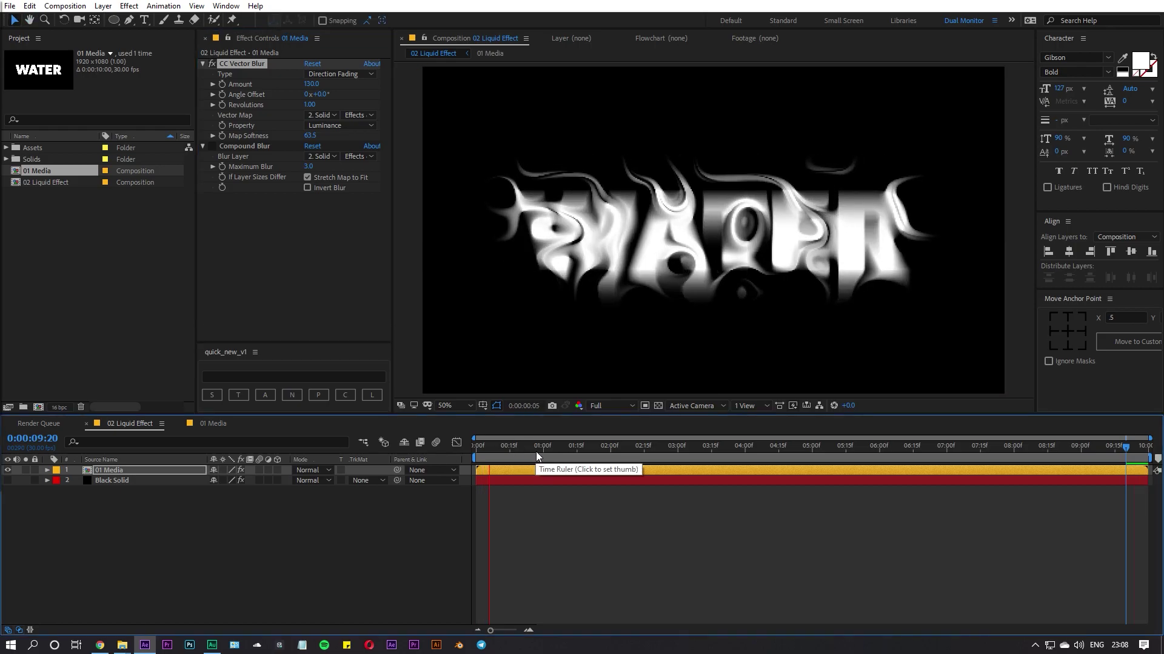
key("space")
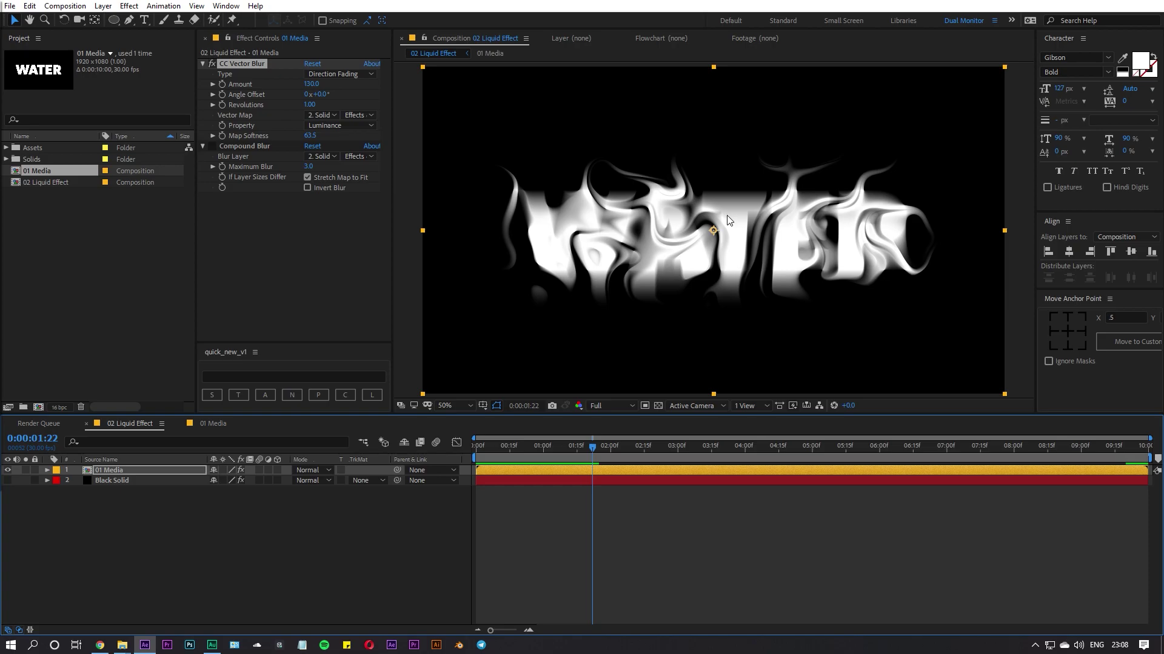
left_click(612, 213)
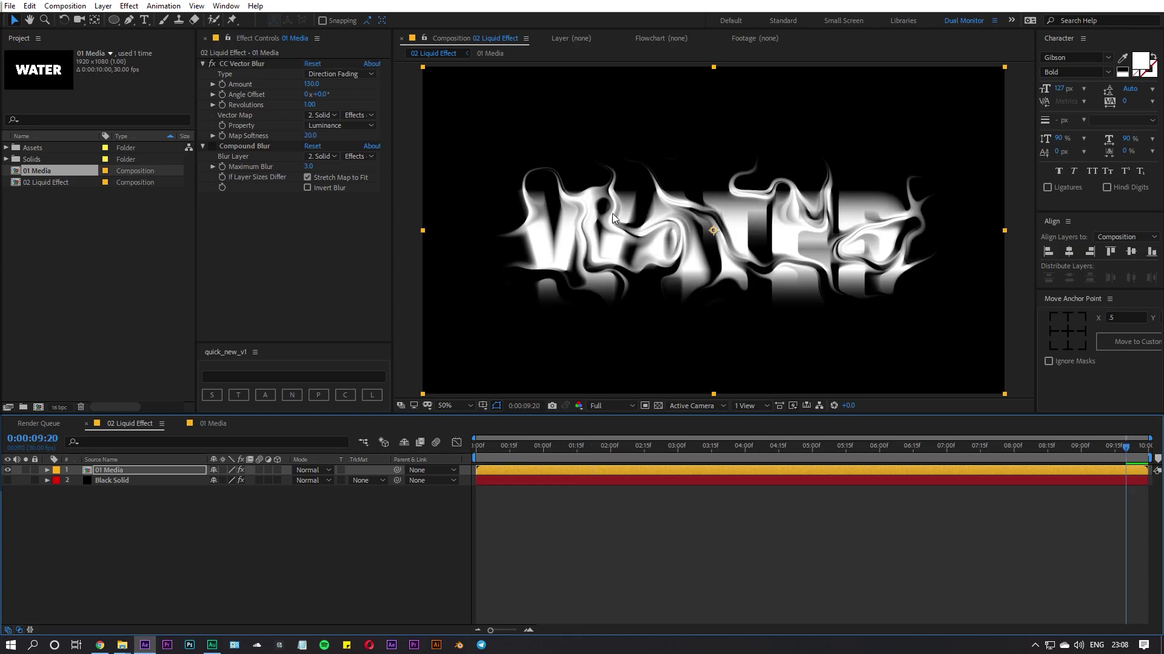
Try a CC Vector Blur Map Softness of 3.3 on 01 Media and preview the animated text.
left_click_drag(318, 134, 237, 137)
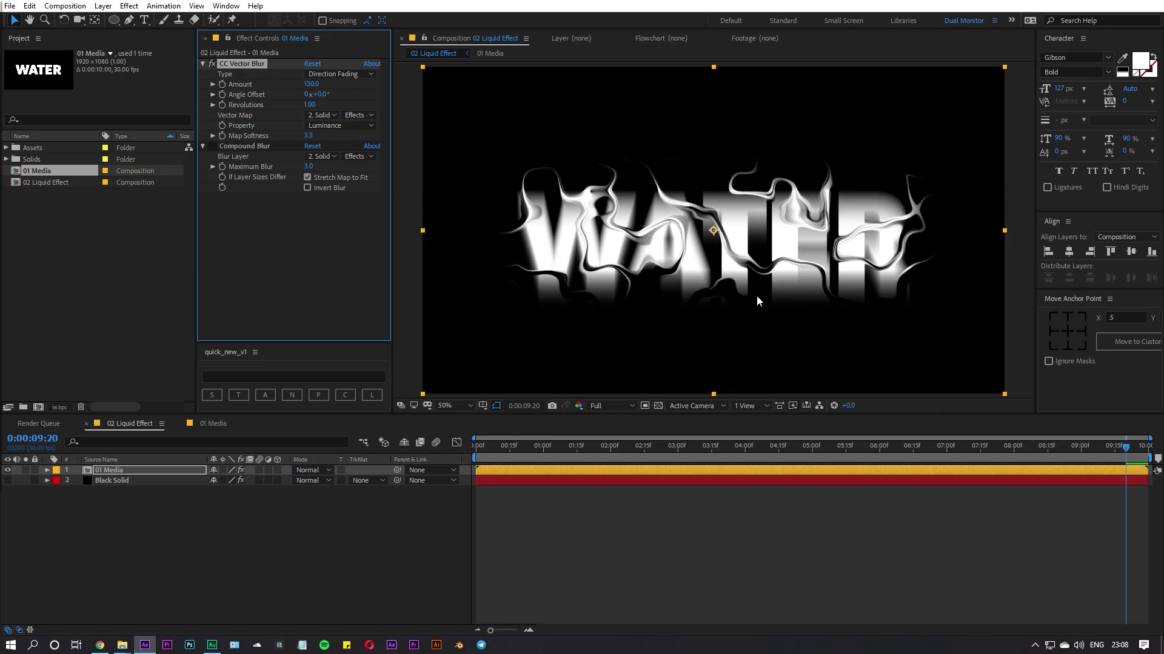
key("period")
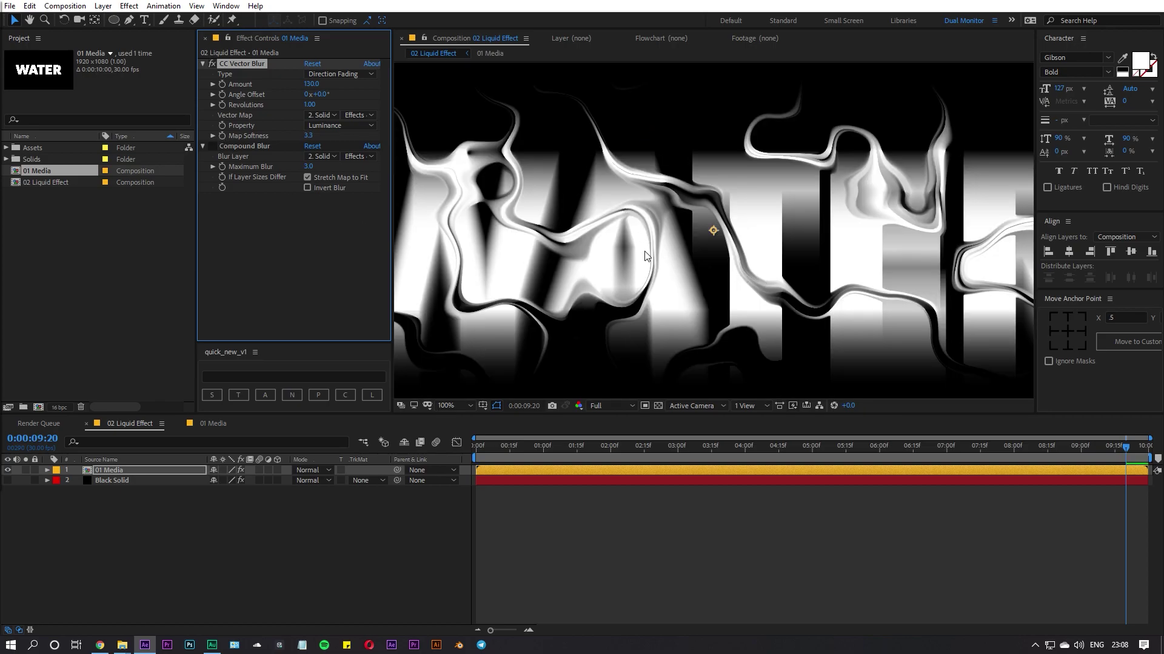
key("period")
key("comma")
key("comma")
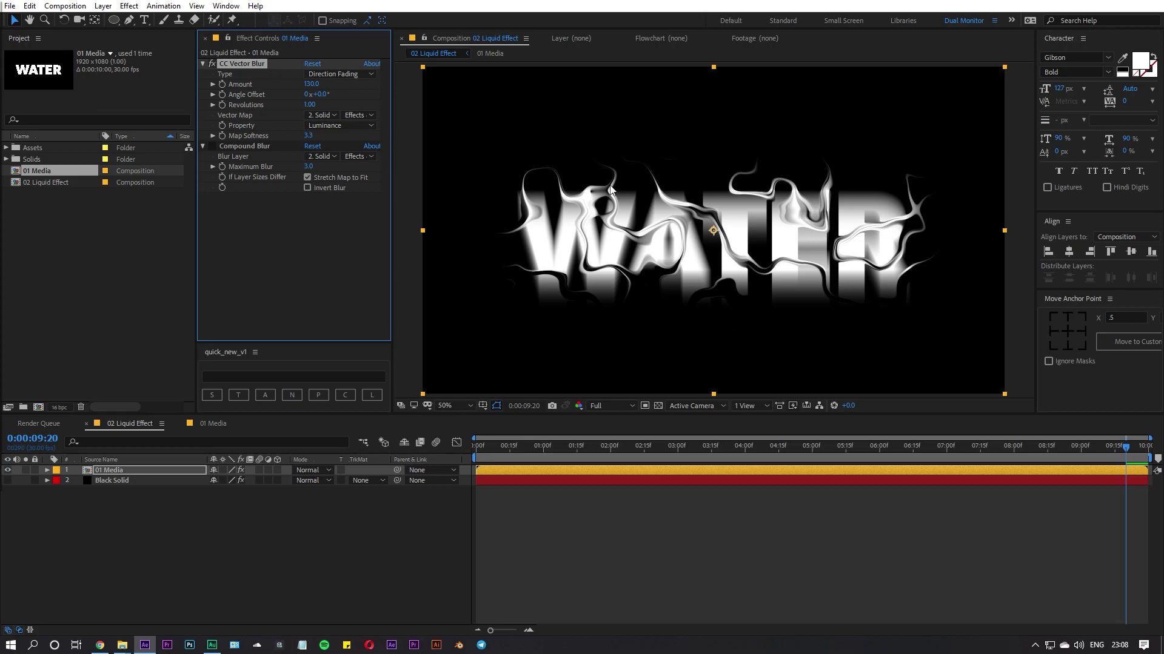
key("space")
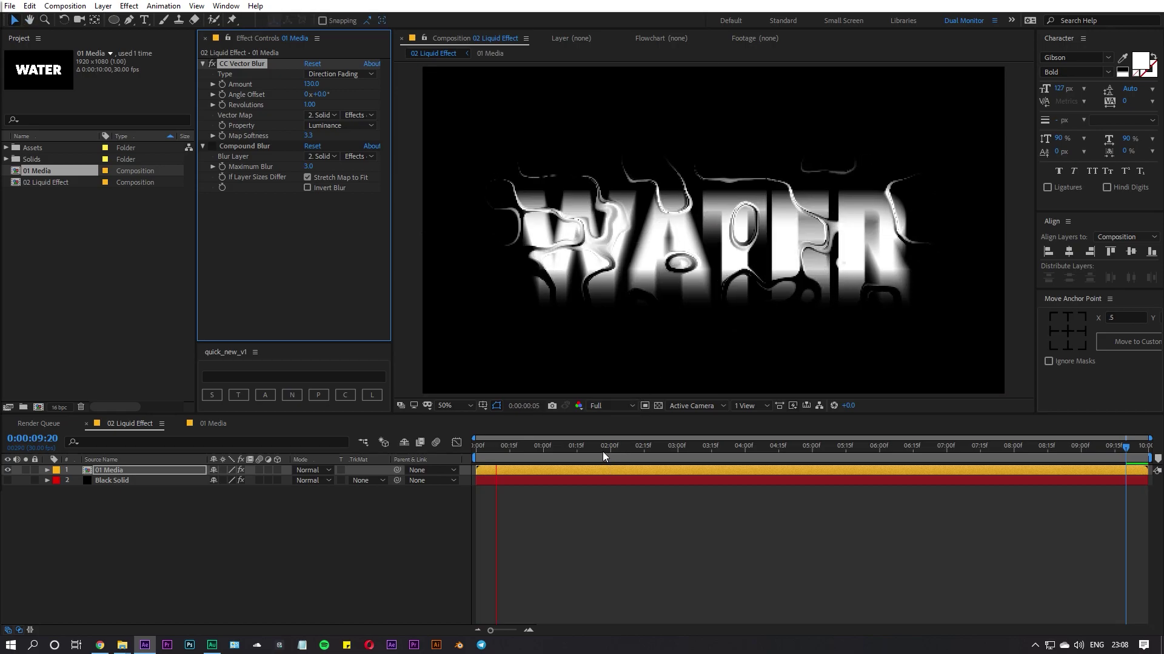
key("space")
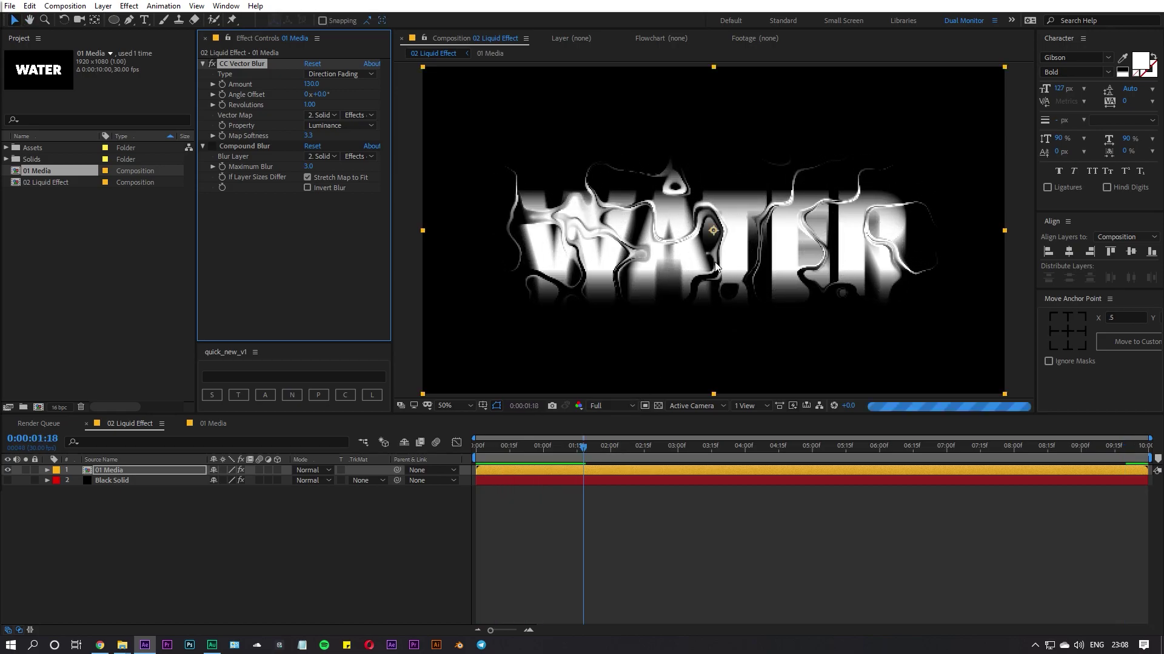
key("period")
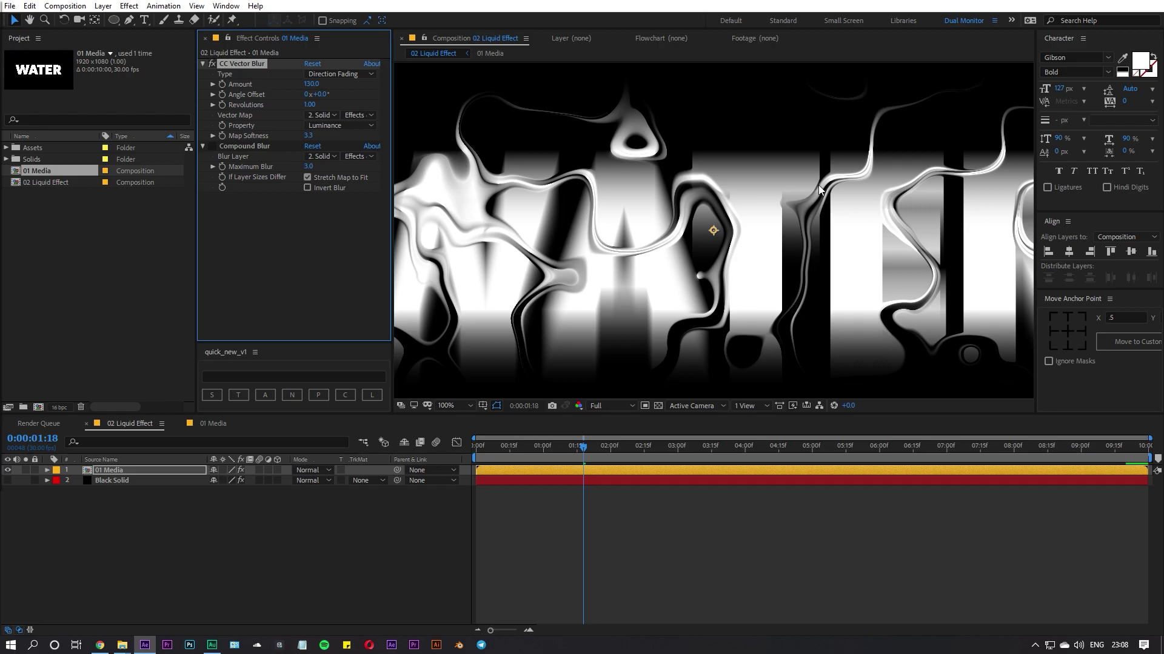
Return CC Vector Blur's Map Softness to 20 and check the whole text.
left_click(308, 136)
type("20")
key("Return")
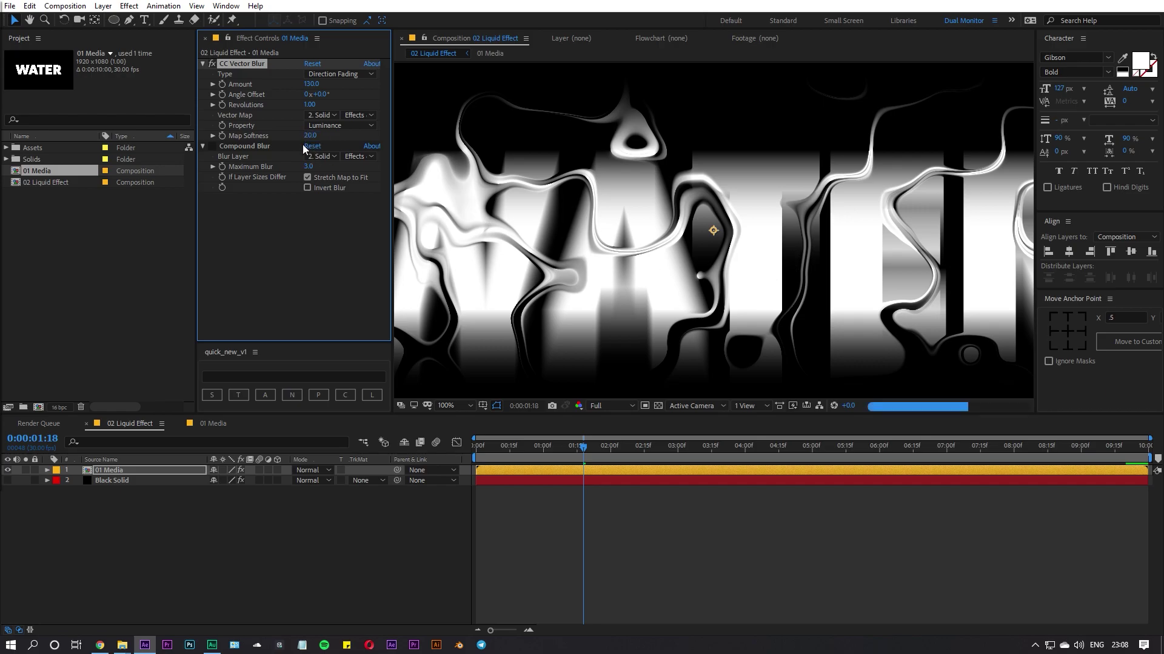
key("comma")
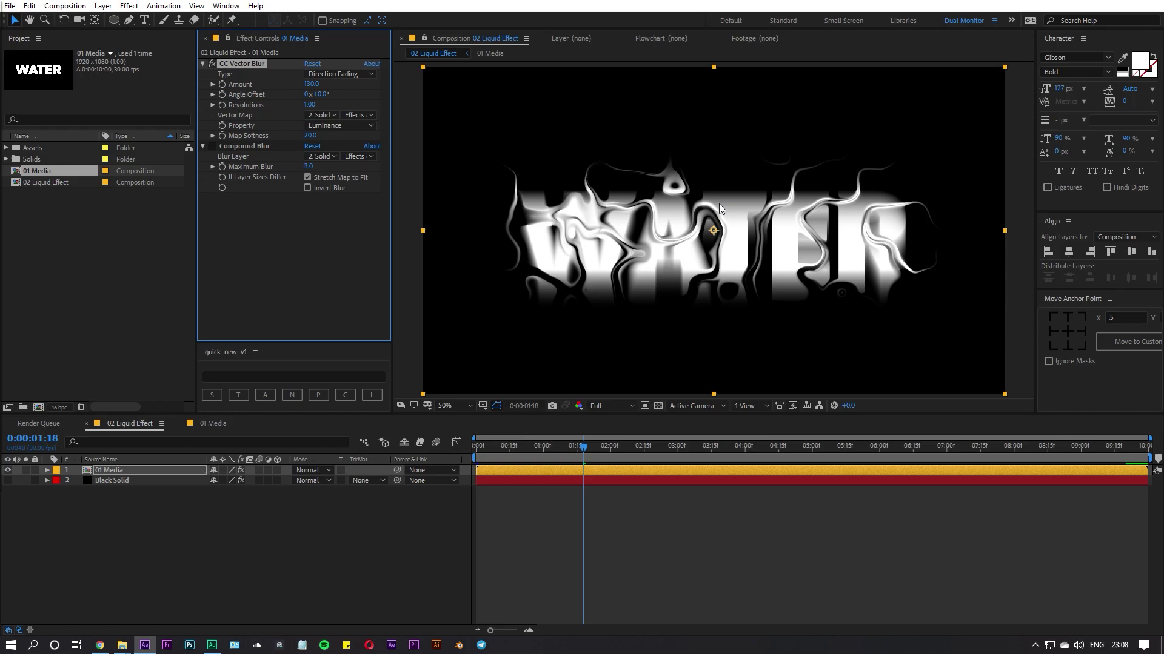
Enable the Compound Blur effect on 01 Media and inspect the liquid edges up close at 0:00:01:07.
left_click(232, 250)
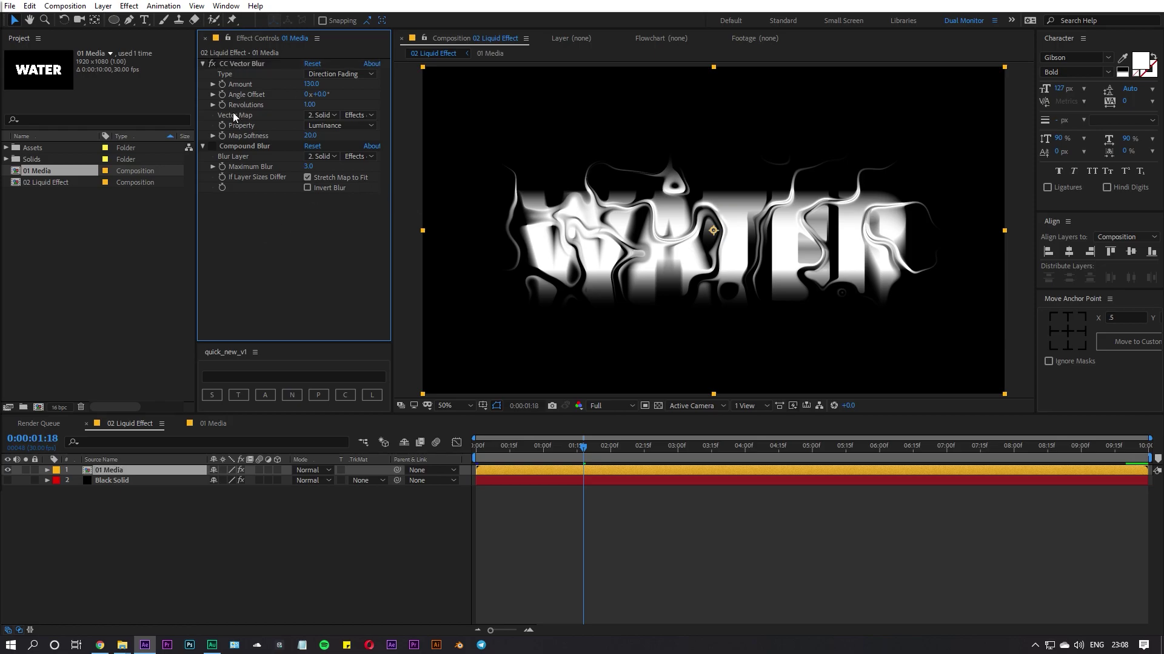
left_click(245, 146)
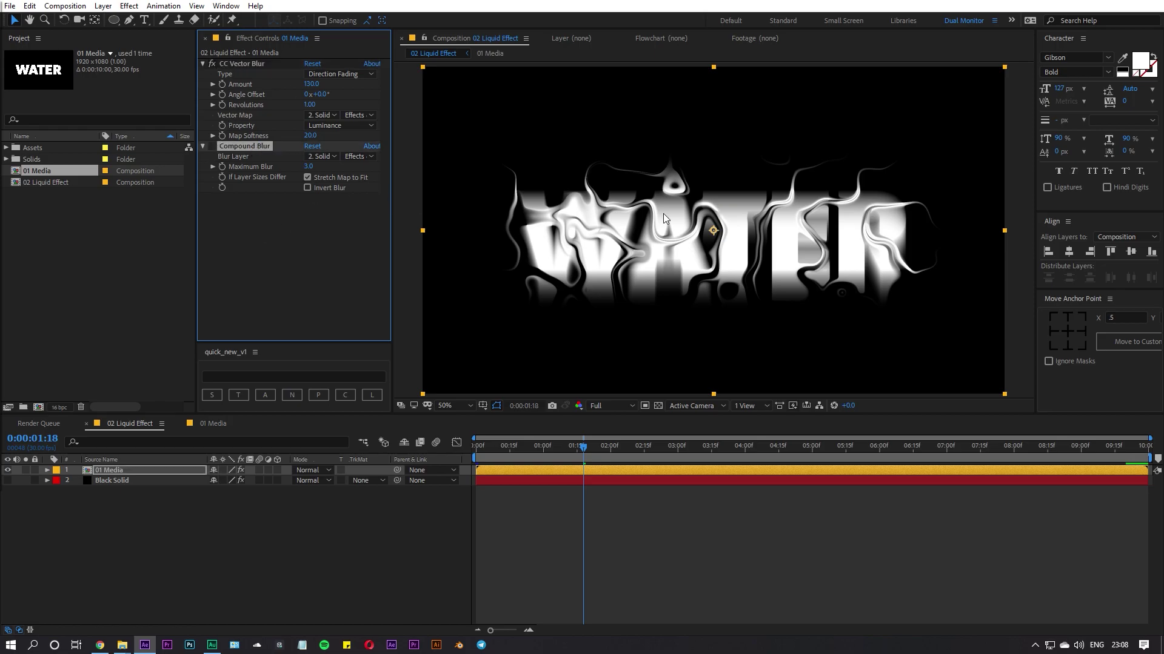
key("period")
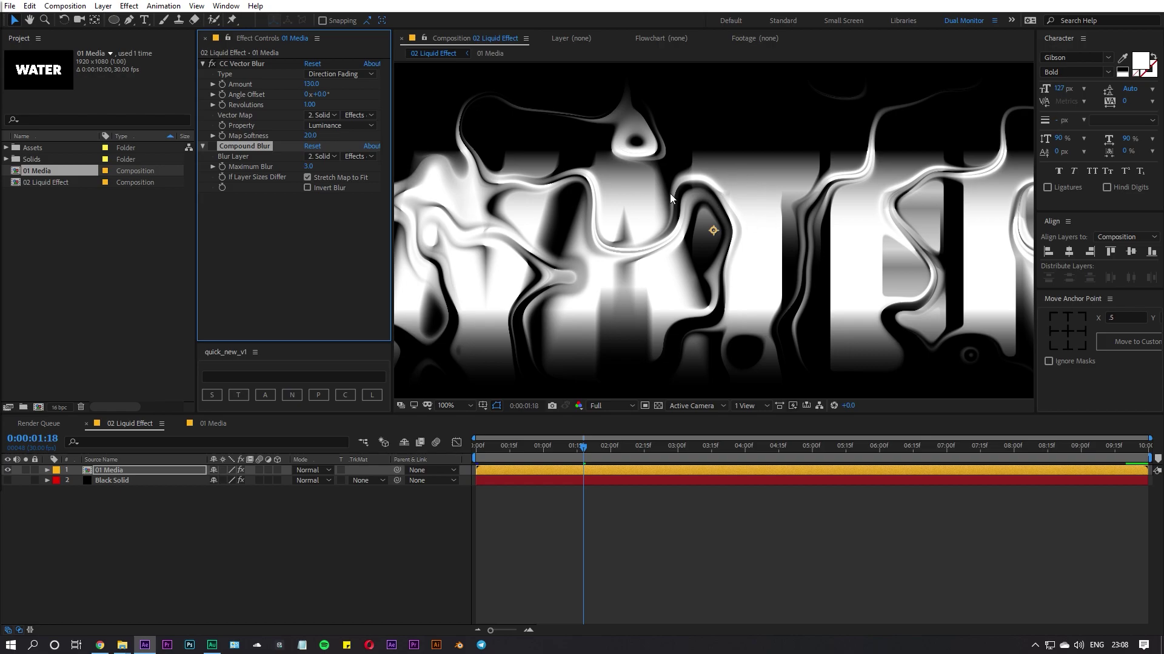
key("period")
left_click_drag(577, 447, 558, 446)
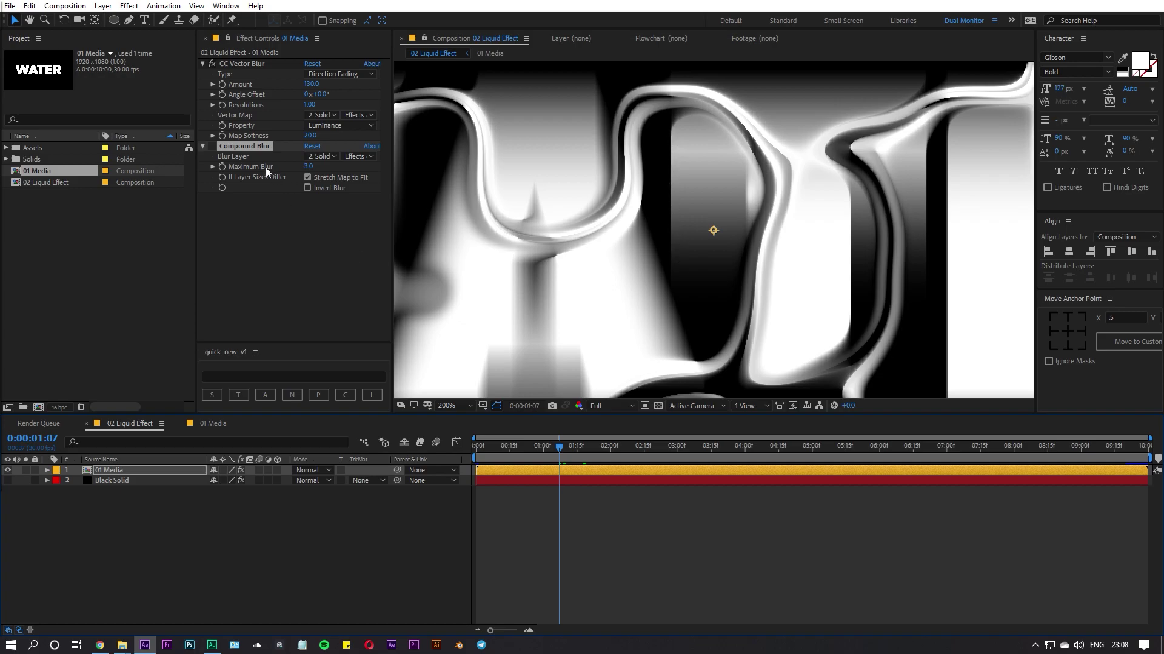
left_click(212, 147)
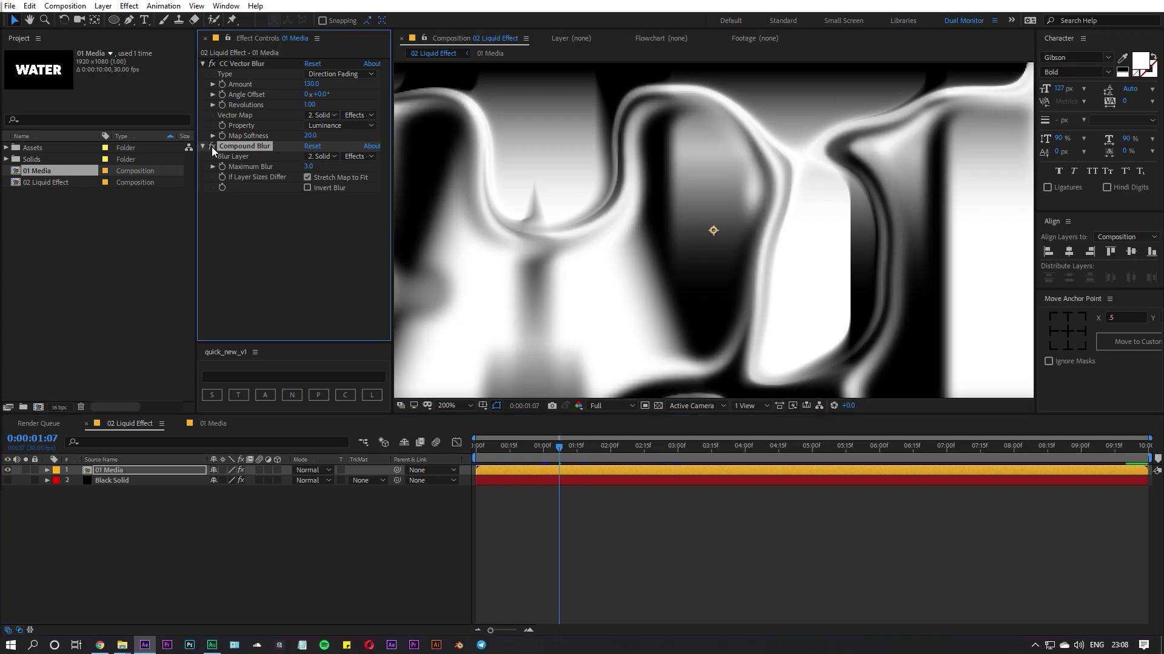
scroll(691, 173, "down", 1)
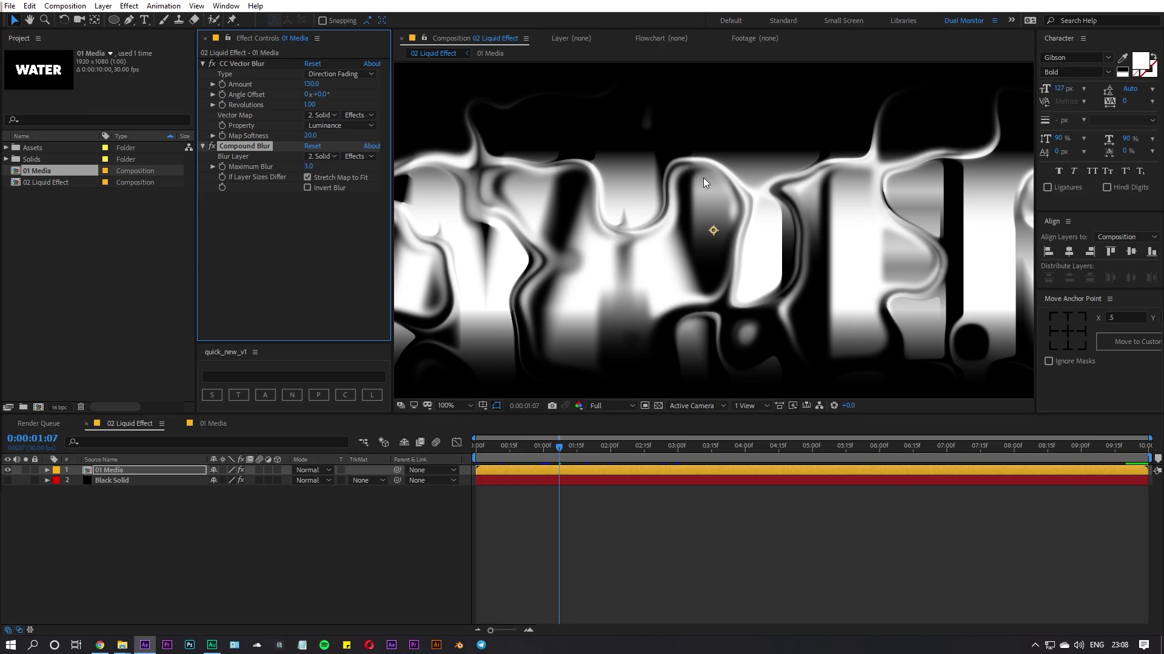
scroll(696, 202, "up", 1)
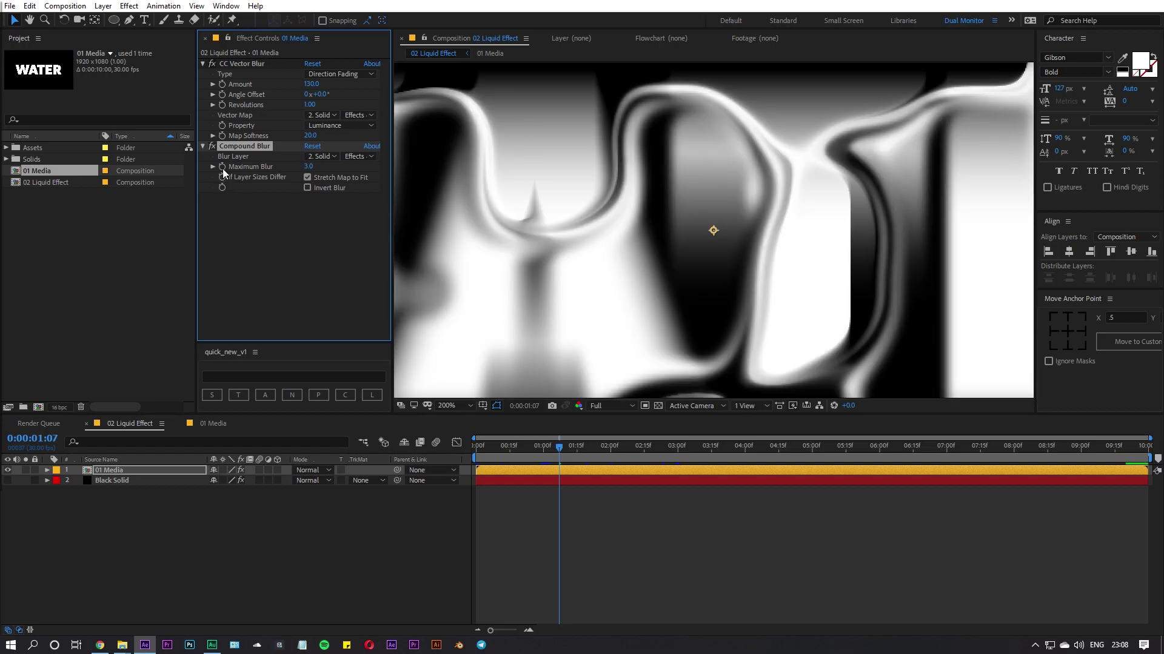
Review Compound Blur's Blur Layer options, keeping 2. Solid with Effects & Masks.
left_click(321, 156)
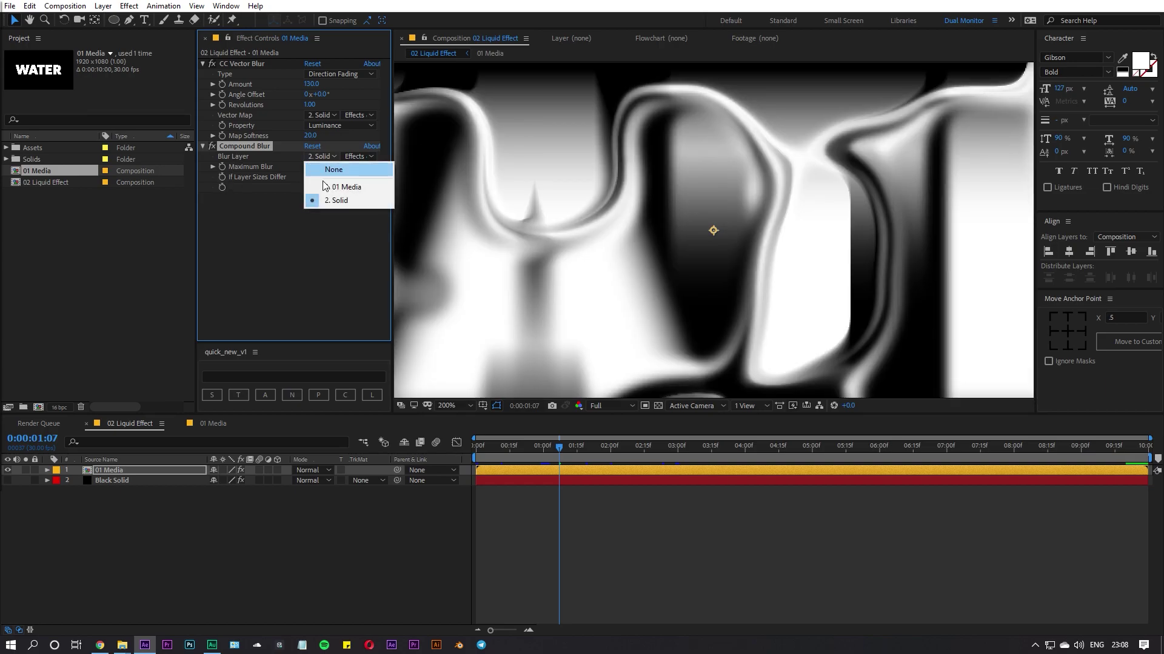
left_click(322, 266)
left_click(357, 156)
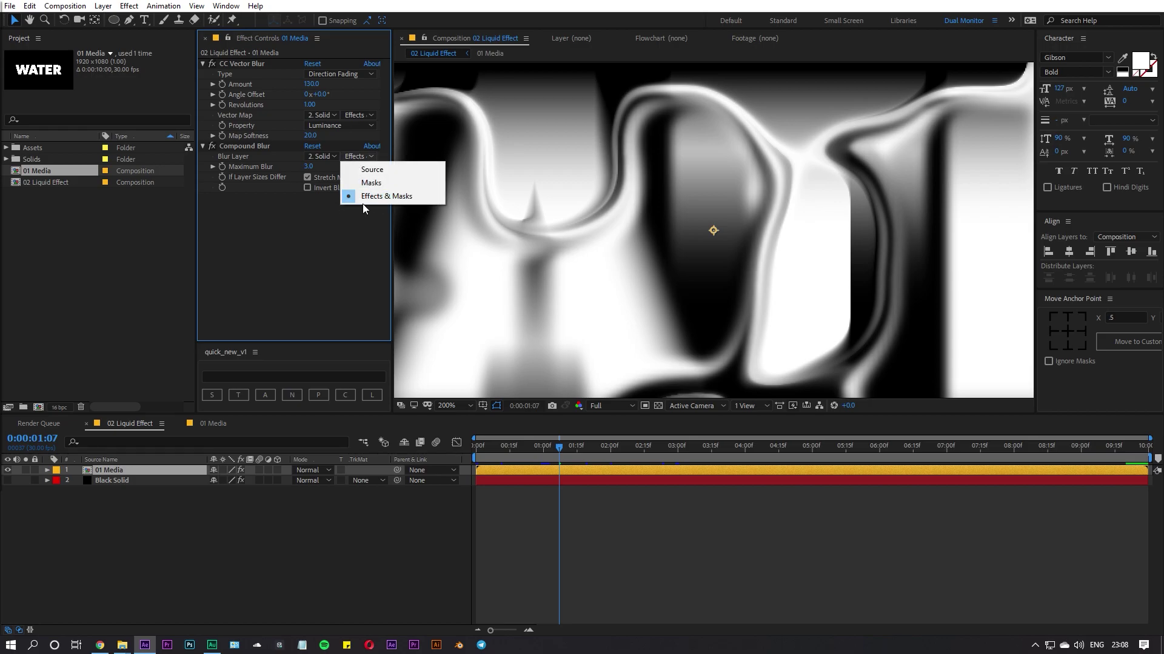
left_click(362, 202)
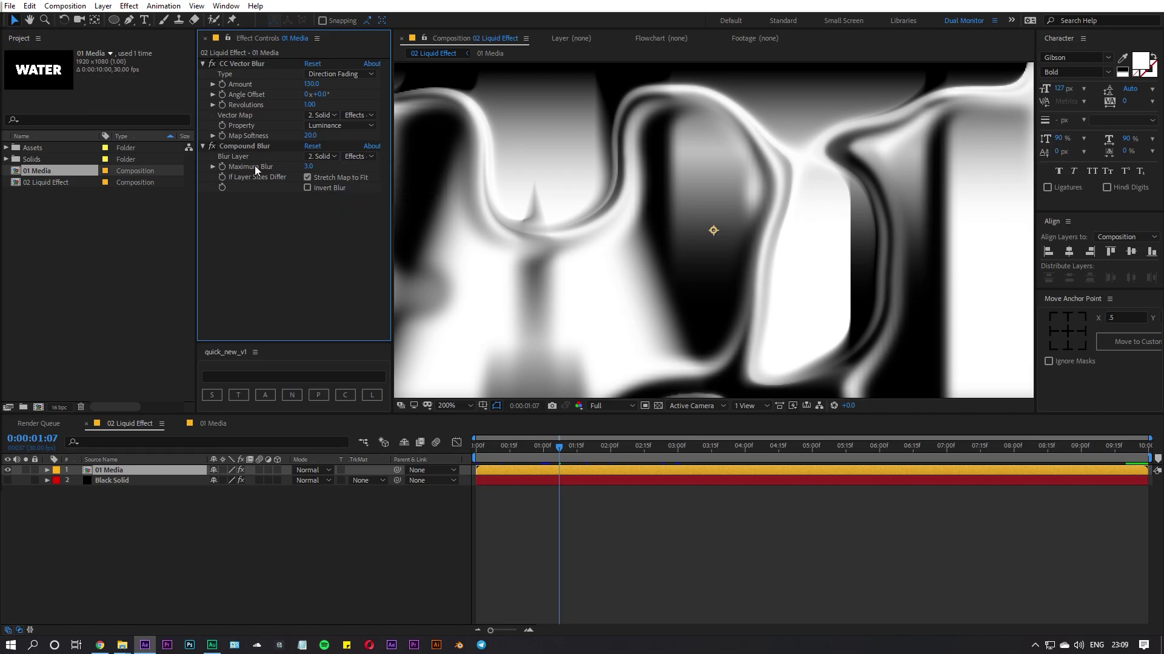
scroll(564, 246, "down", 1)
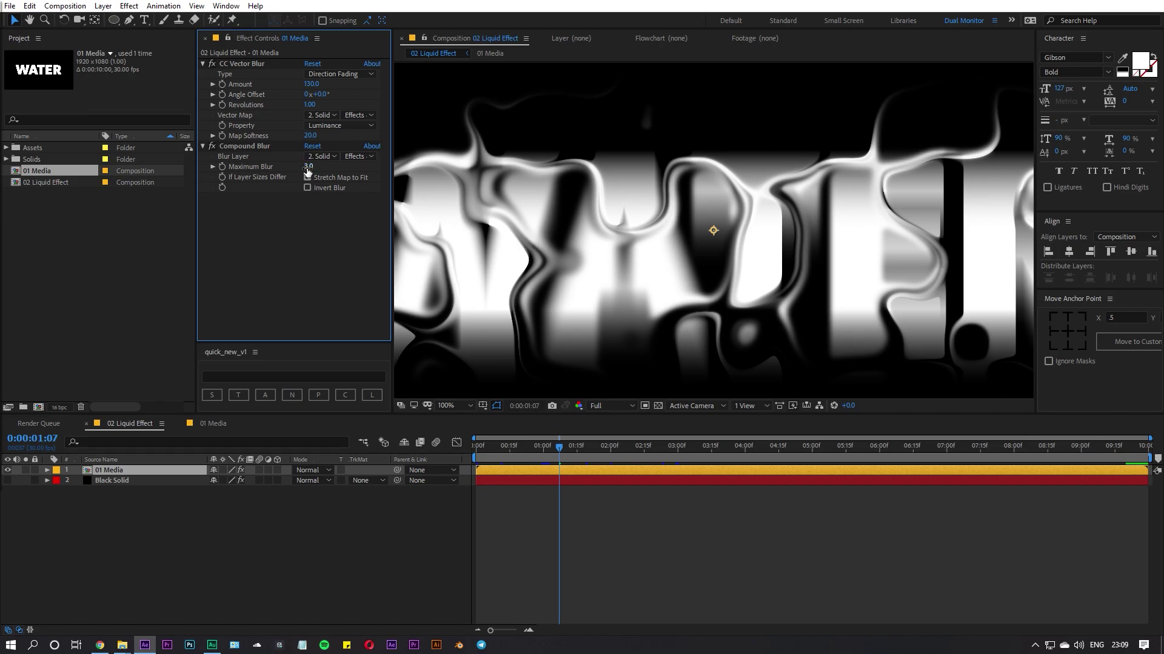
Try a Compound Blur Maximum Blur of 21 and preview the animated text.
left_click_drag(308, 166, 319, 166)
scroll(834, 242, "down", 6)
scroll(777, 243, "up", 2)
scroll(777, 243, "up", 1)
key("space")
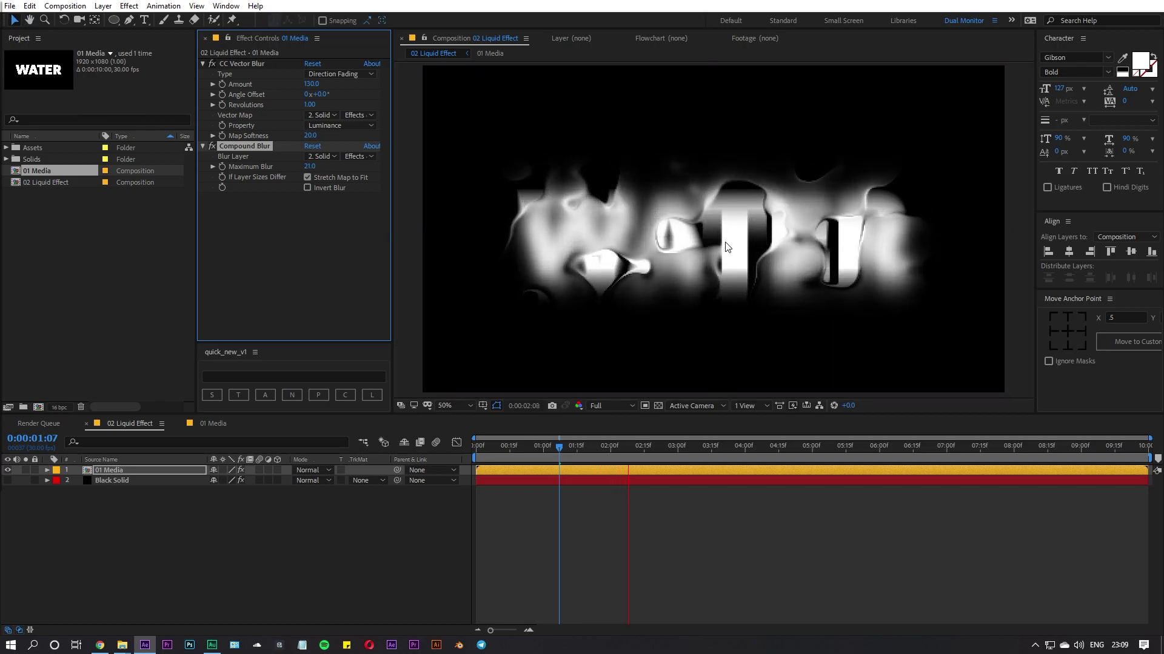
key("space")
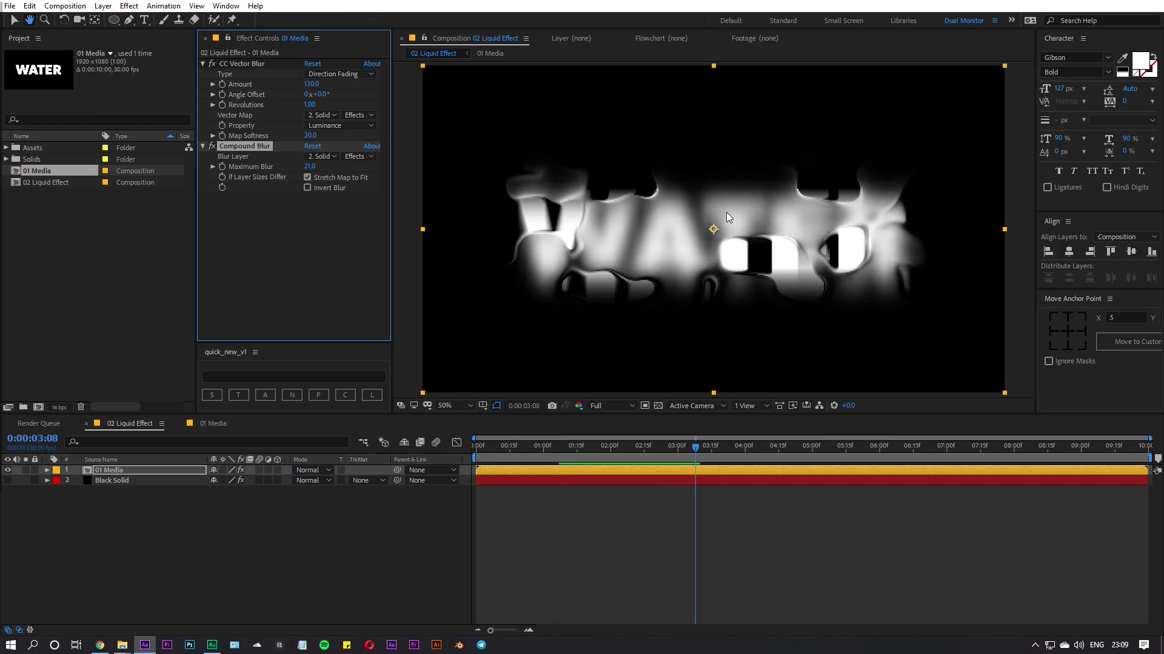
Return Compound Blur's Maximum Blur to 3 and preview the animation from the start.
left_click(311, 167)
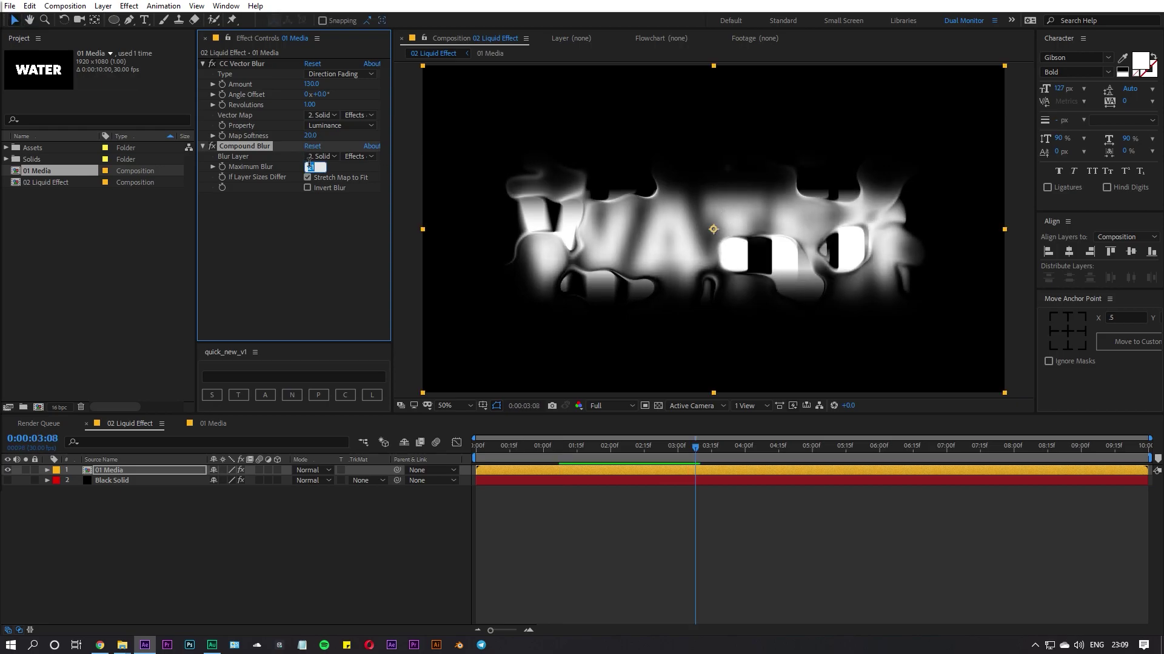
type("5")
key("Return")
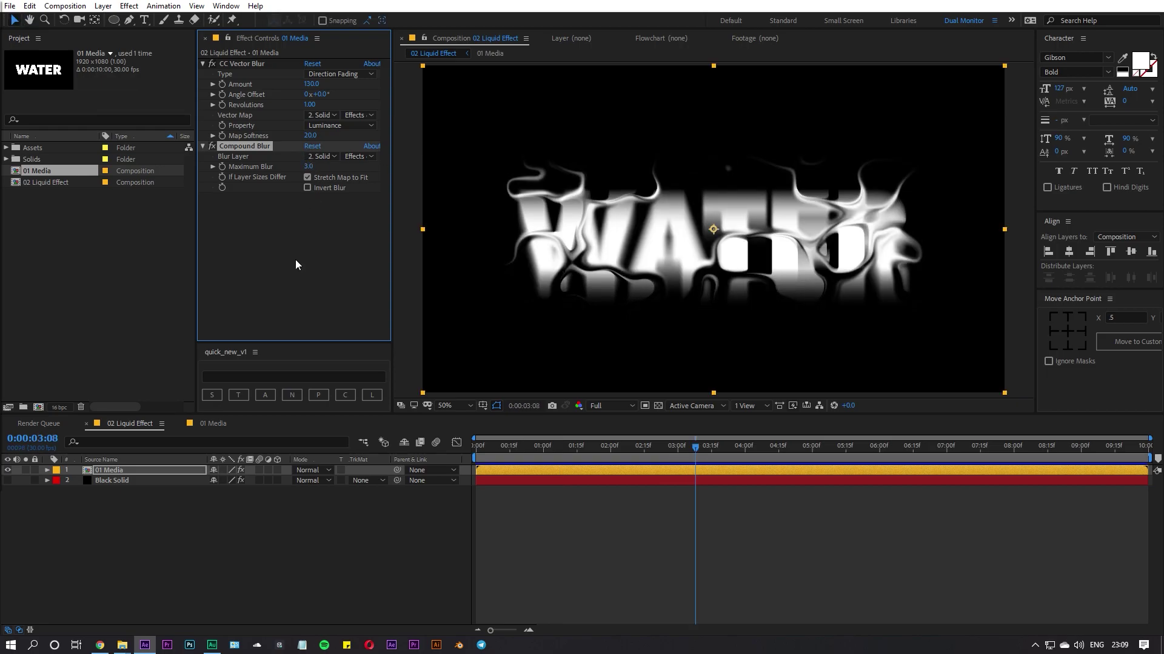
left_click(622, 453)
key("Home")
key("space")
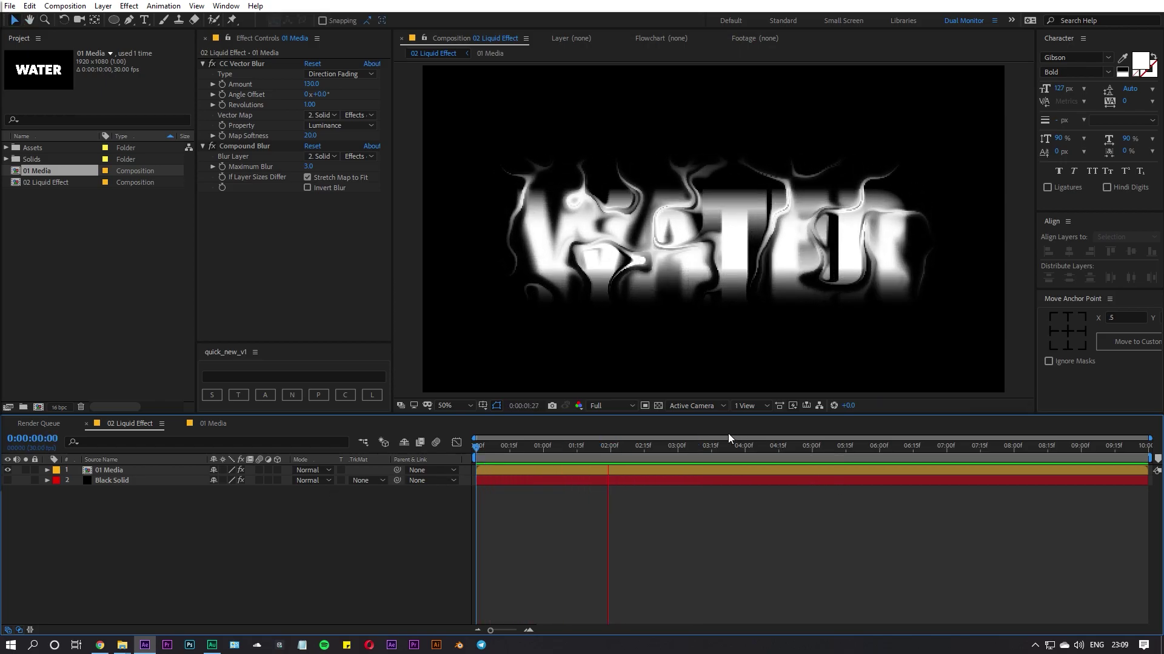
Try the text MOTION in the 01 Media composition, check it in 02 Liquid Effect, and restore the WATER text.
left_click(210, 423)
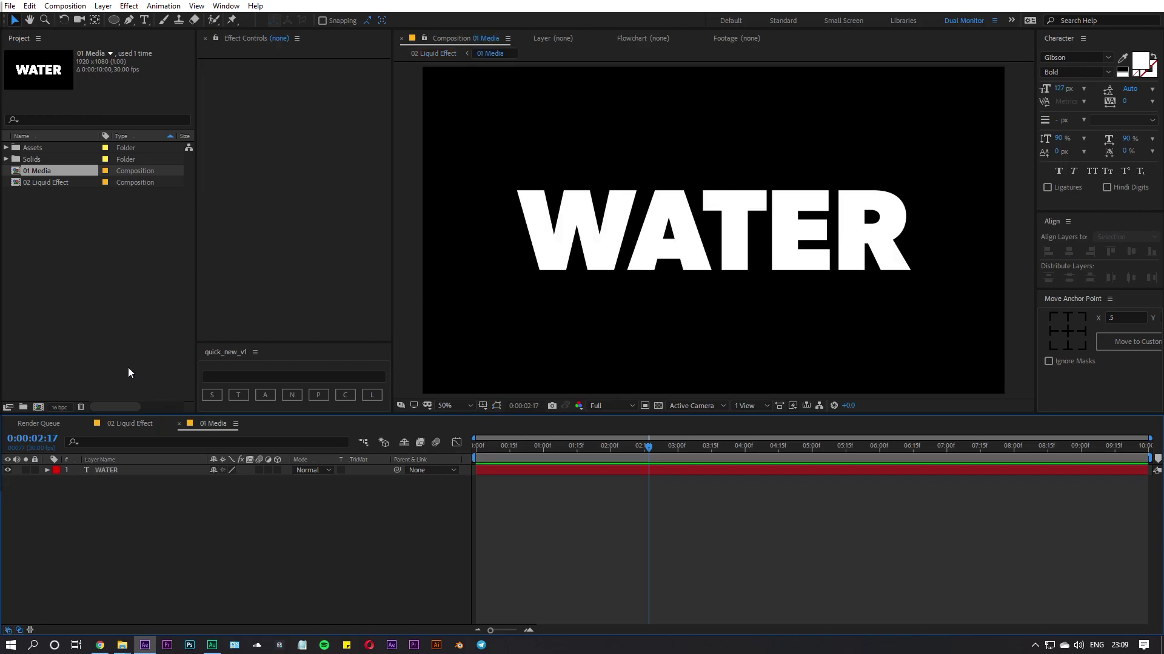
double_click(101, 471)
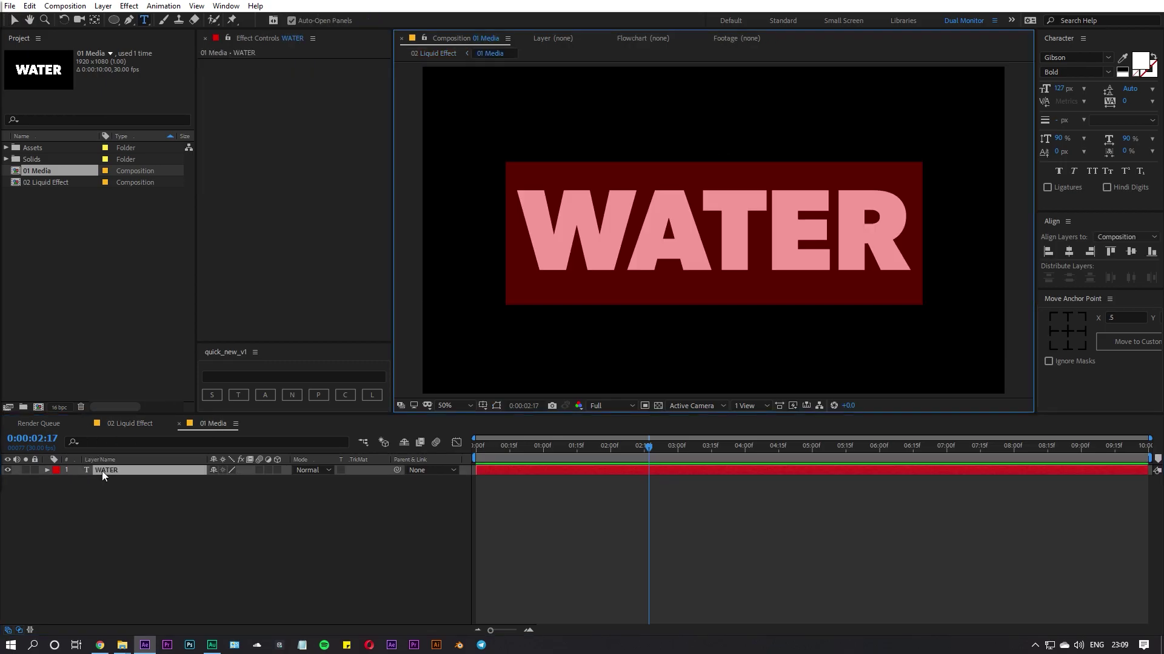
type("MOTIO")
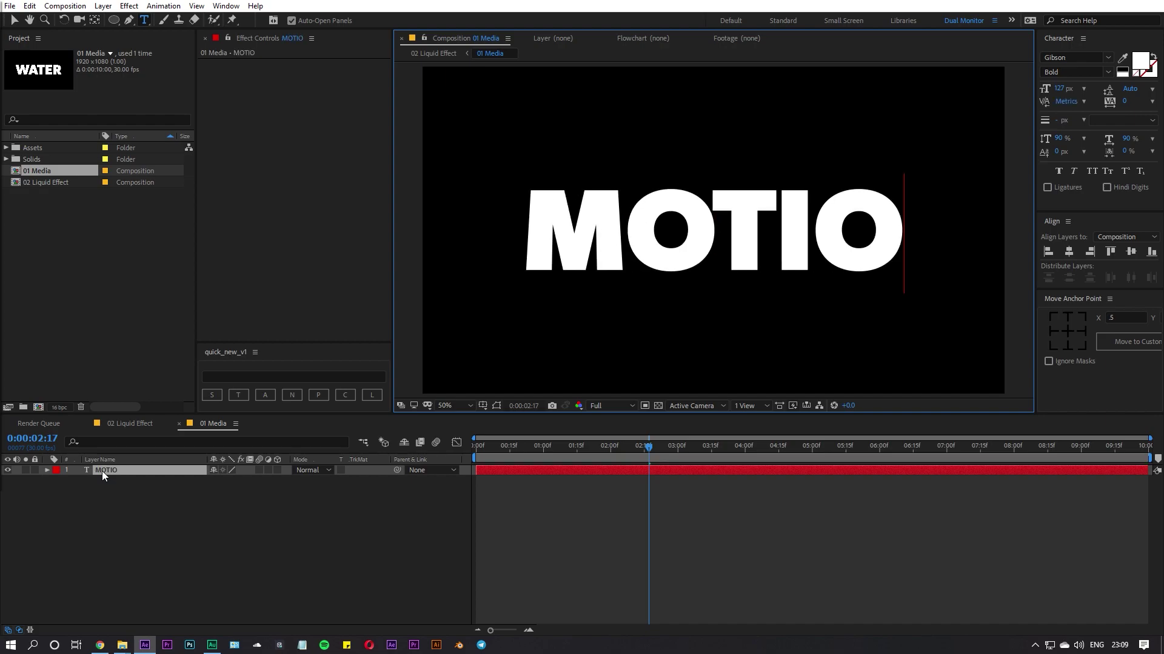
type("N")
left_click(121, 424)
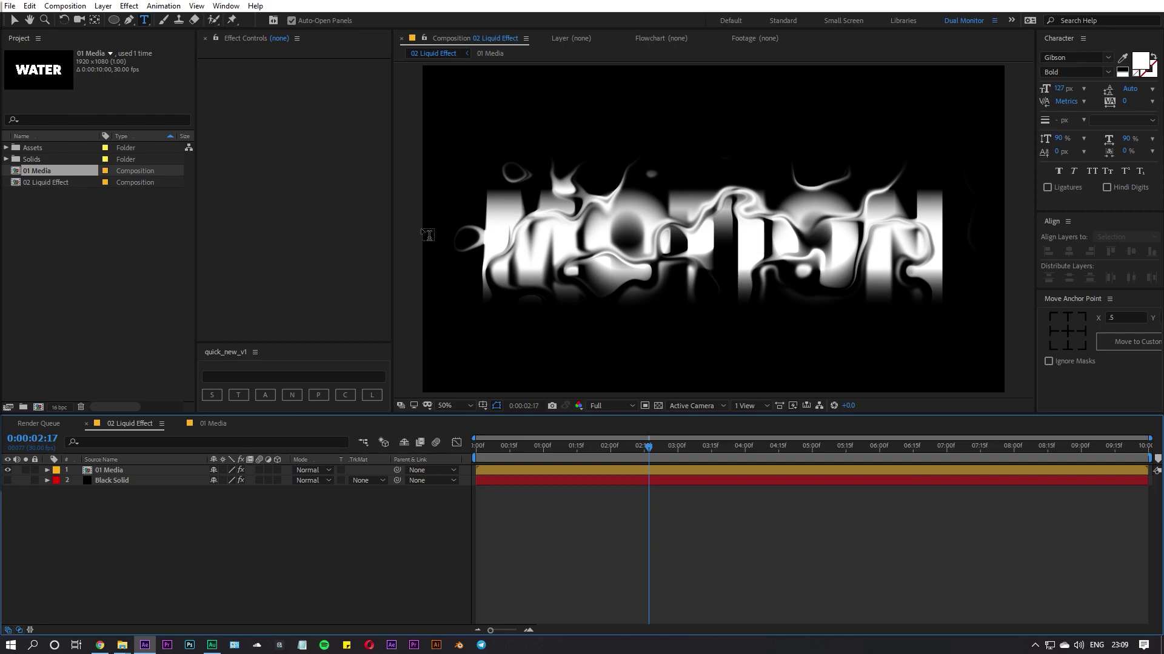
left_click(213, 424)
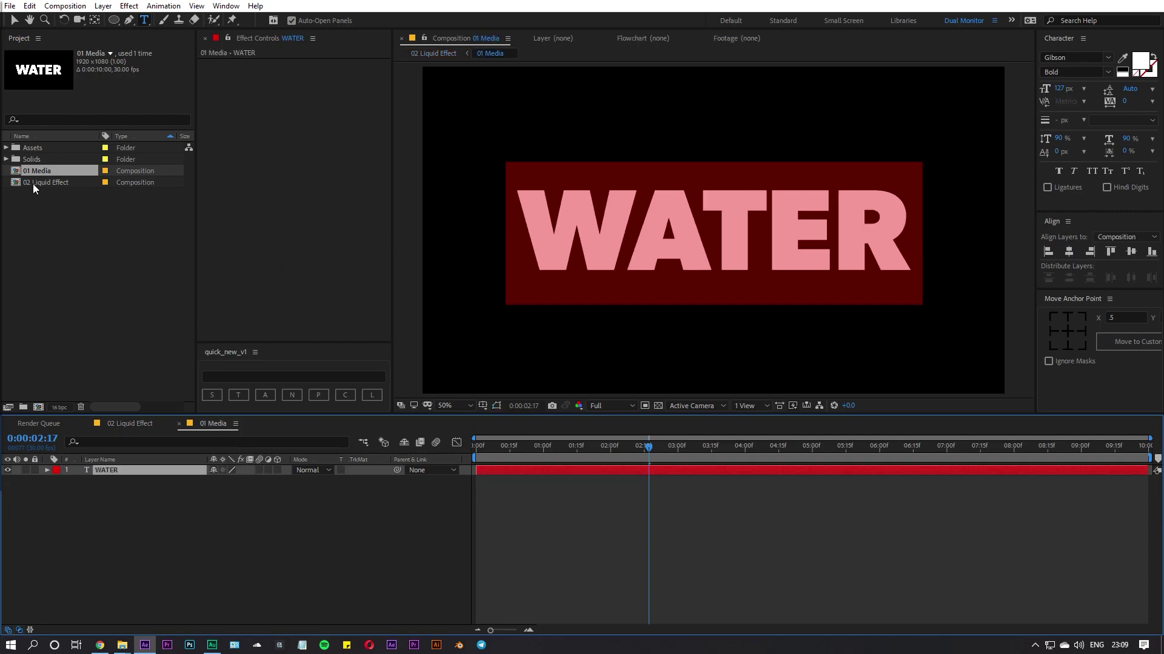
Place the video clip from the Assets folder above the text in 01 Media and hide the WATER layer.
left_click(6, 158)
left_click(5, 147)
left_click_drag(43, 159, 103, 470)
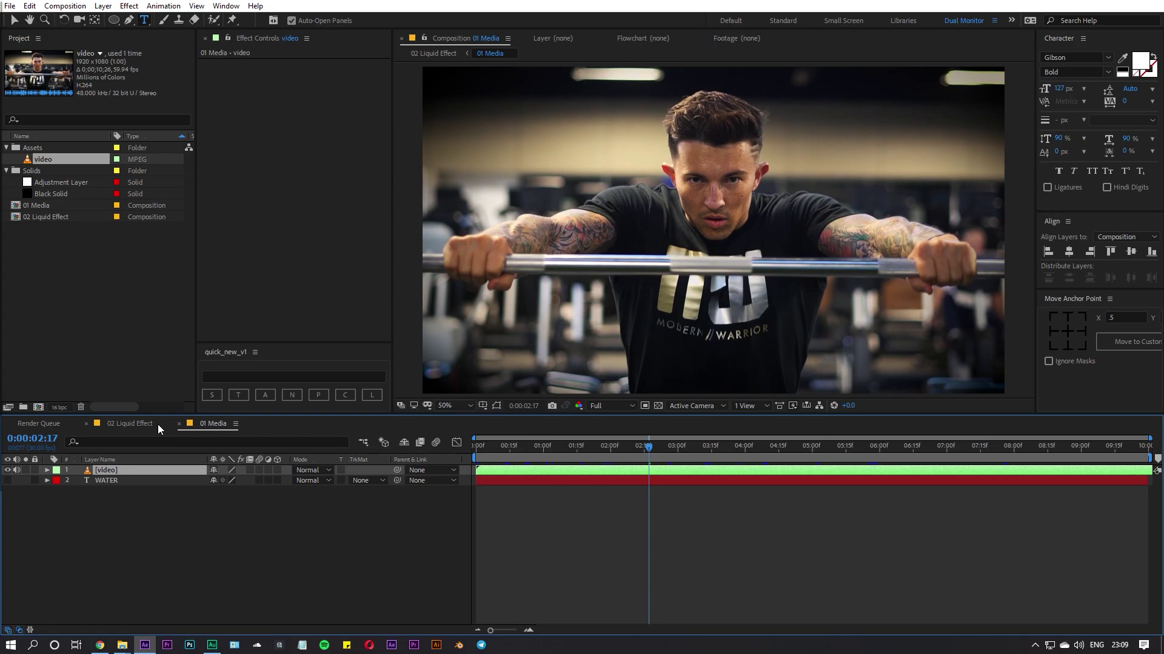
Preview the liquid effect on the video footage from the start of 02 Liquid Effect and inspect it up close.
left_click(140, 420)
left_click(105, 332)
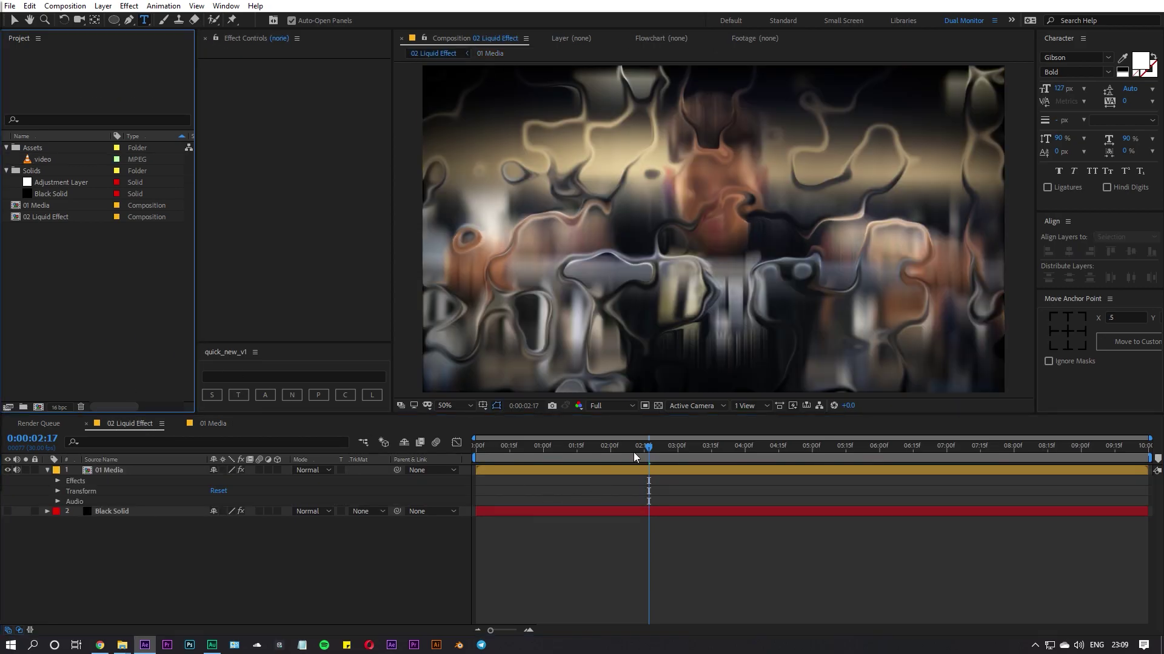
left_click(777, 467)
key("Home")
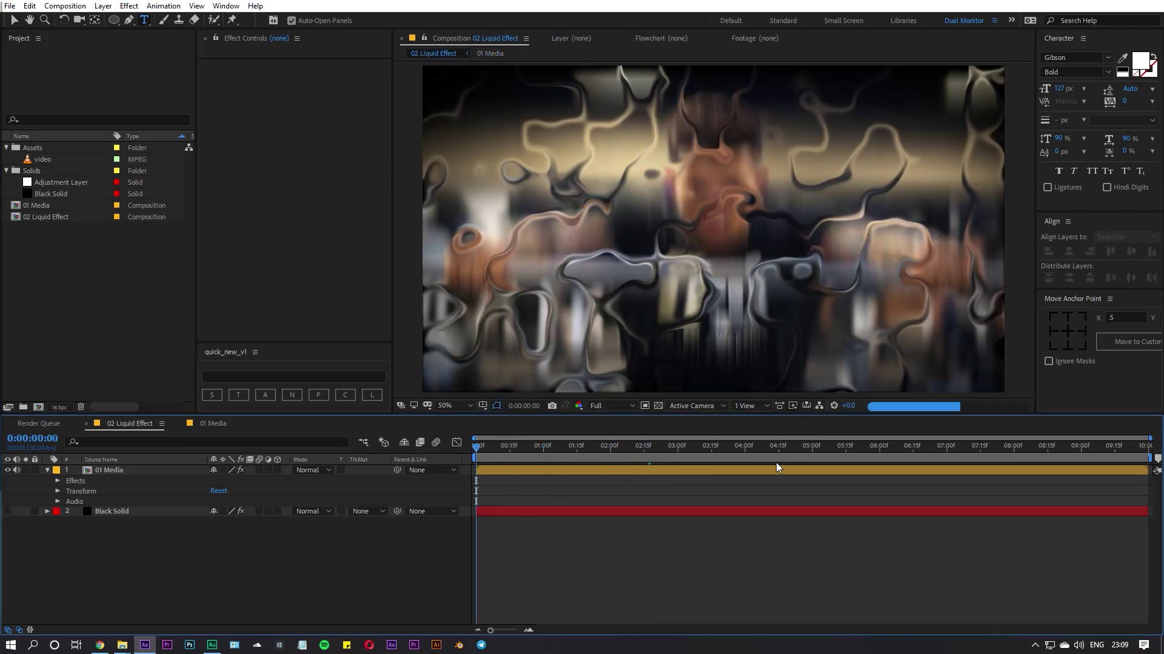
key("space")
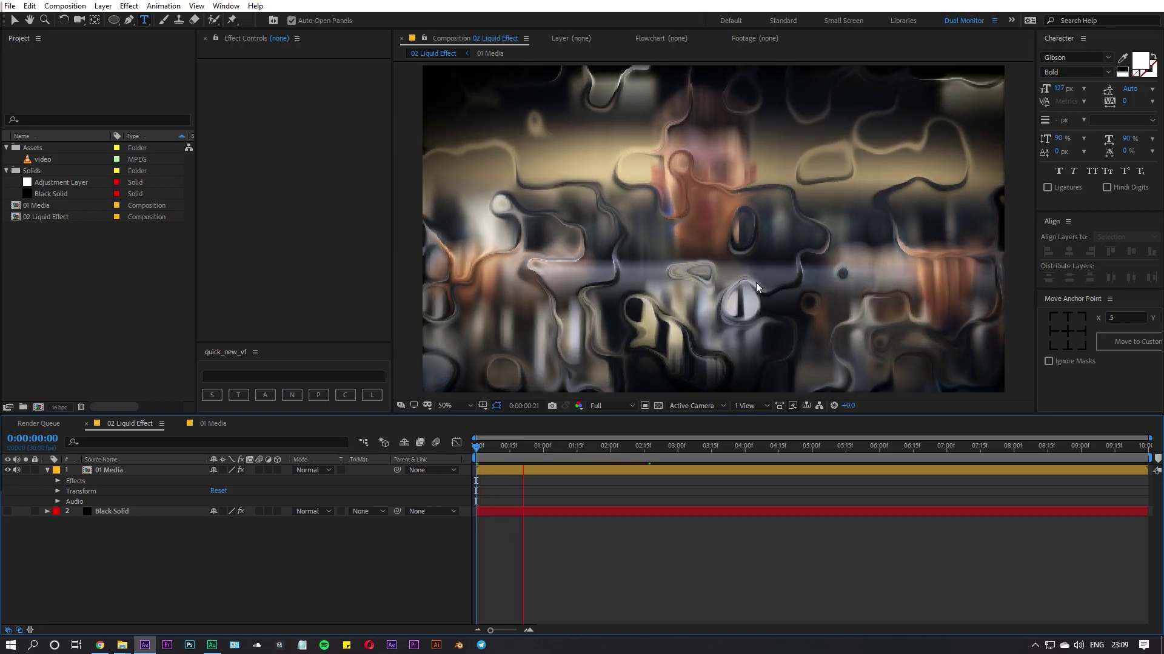
key("h")
key("space")
scroll(688, 257, "up", 2)
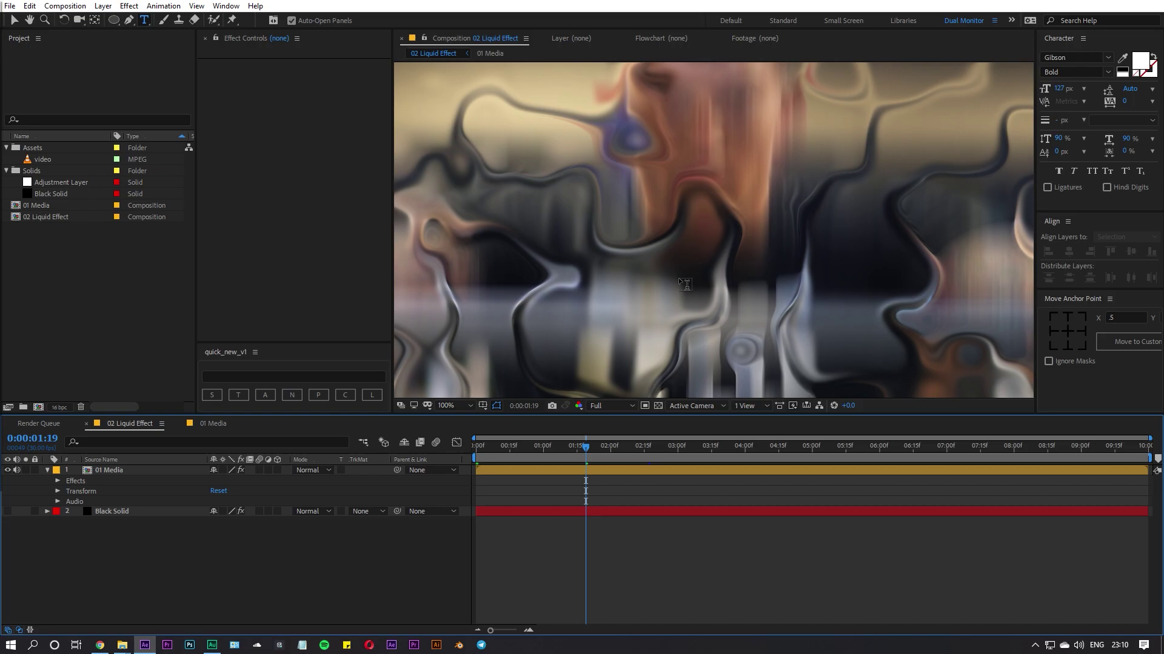
key("v")
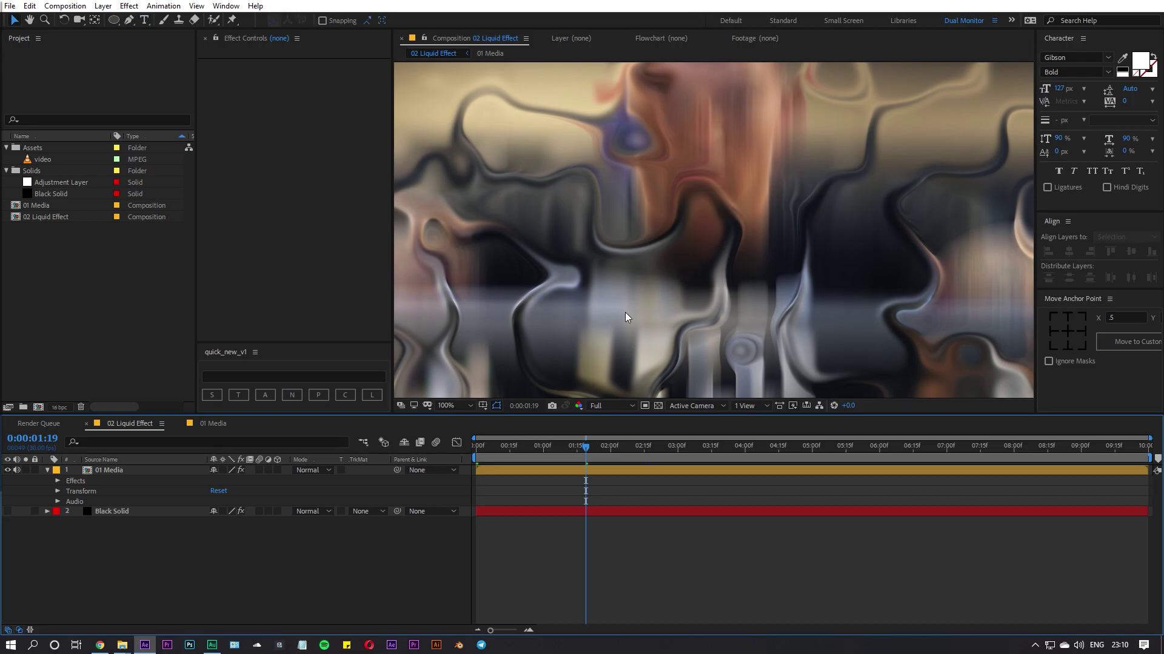
Duplicate the 01 Media layer in 02 Liquid Effect and remove CC Vector Blur and Compound Blur from the upper copy.
scroll(657, 296, "down", 2)
scroll(703, 219, "up", 2)
scroll(735, 173, "down", 2)
left_click(46, 471)
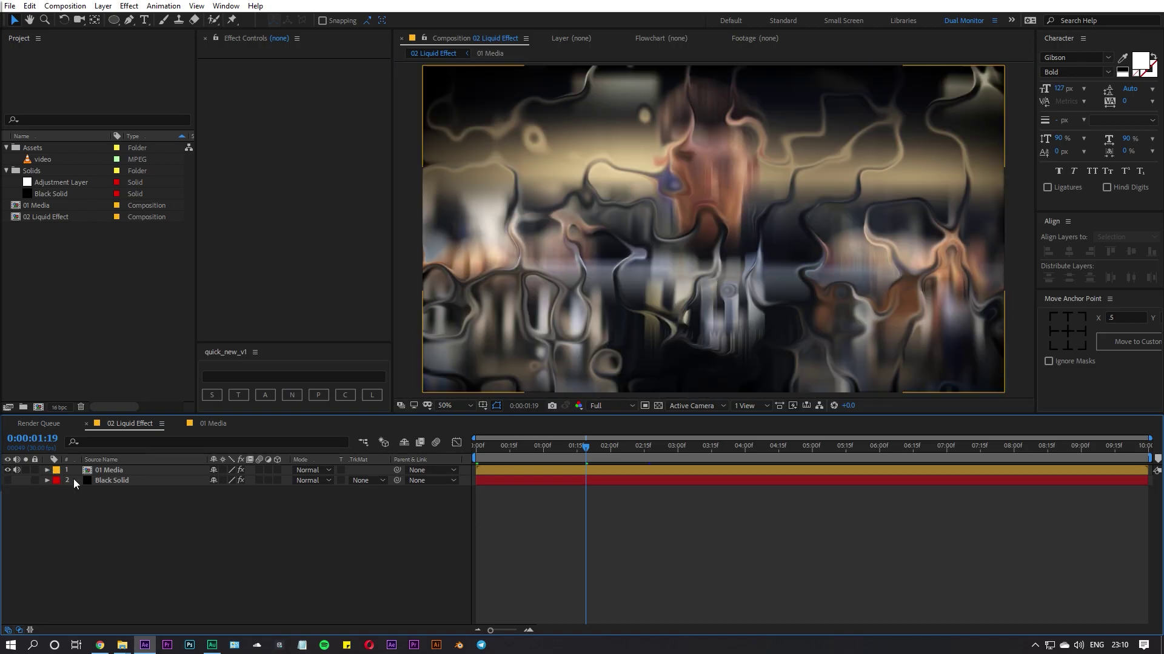
left_click(118, 471)
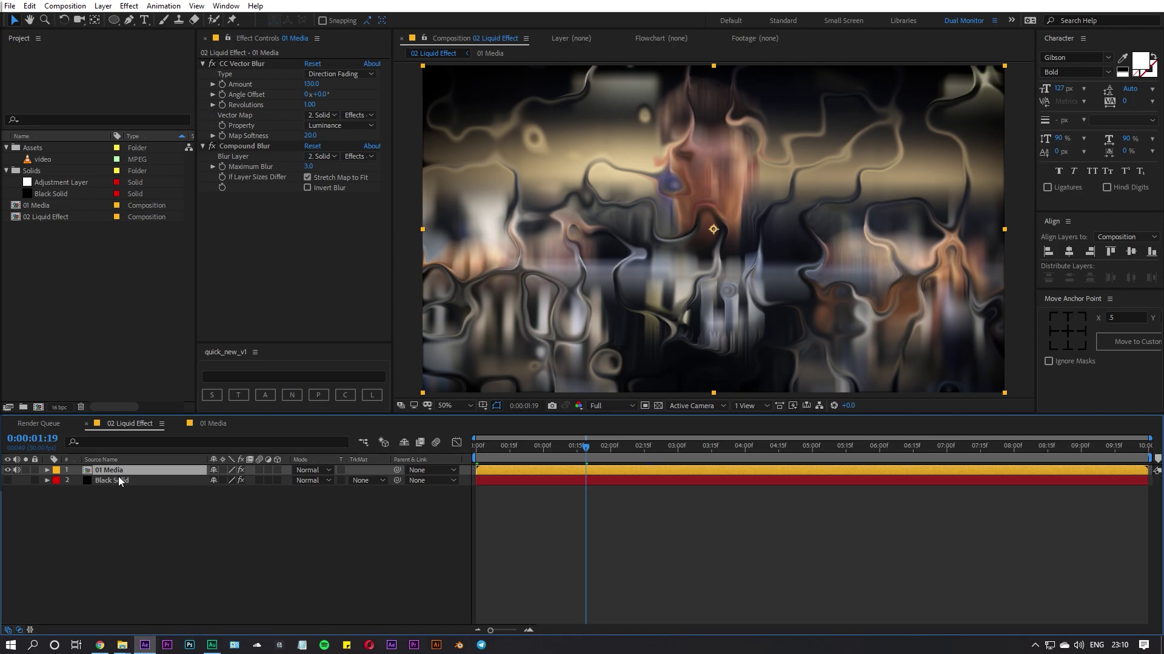
key("ctrl+d")
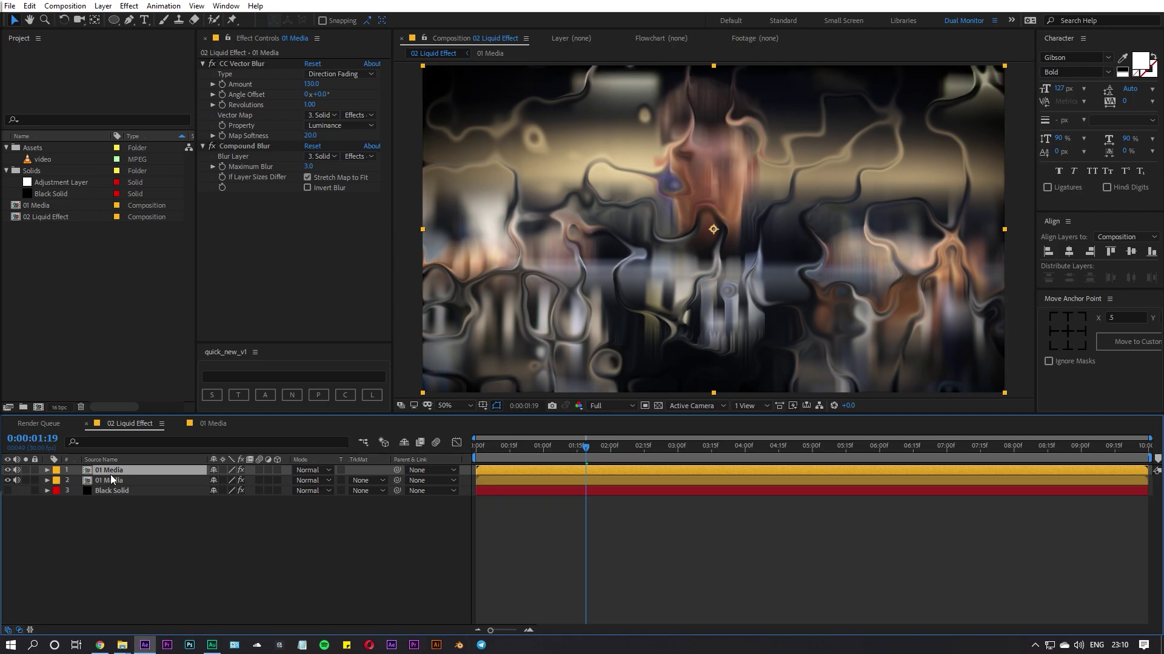
left_click(224, 63)
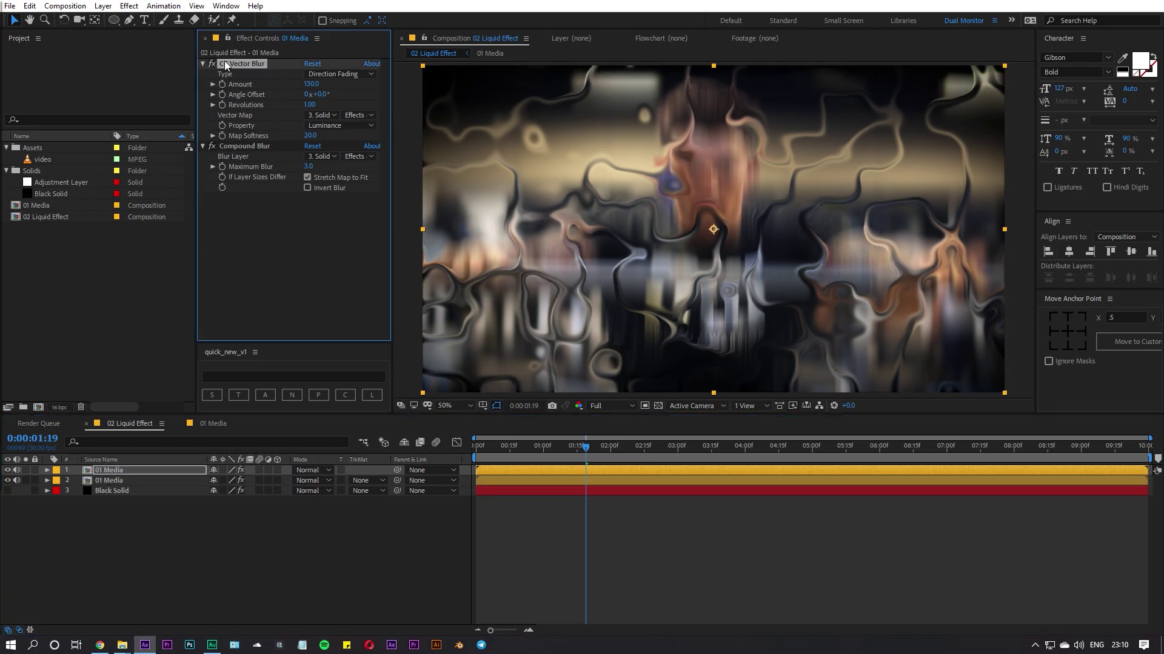
key("Delete")
left_click(239, 64)
key("Delete")
Duplicate the Black Solid layer and move the copy to the top of the layer stack.
left_click(102, 490)
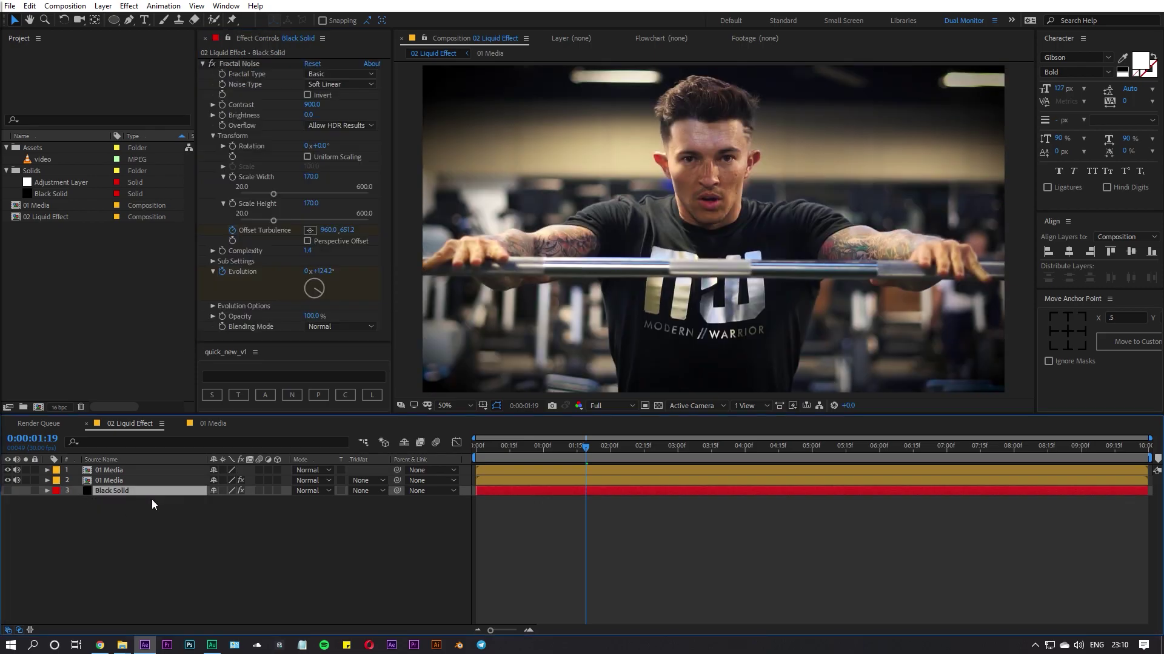
key("ctrl+d")
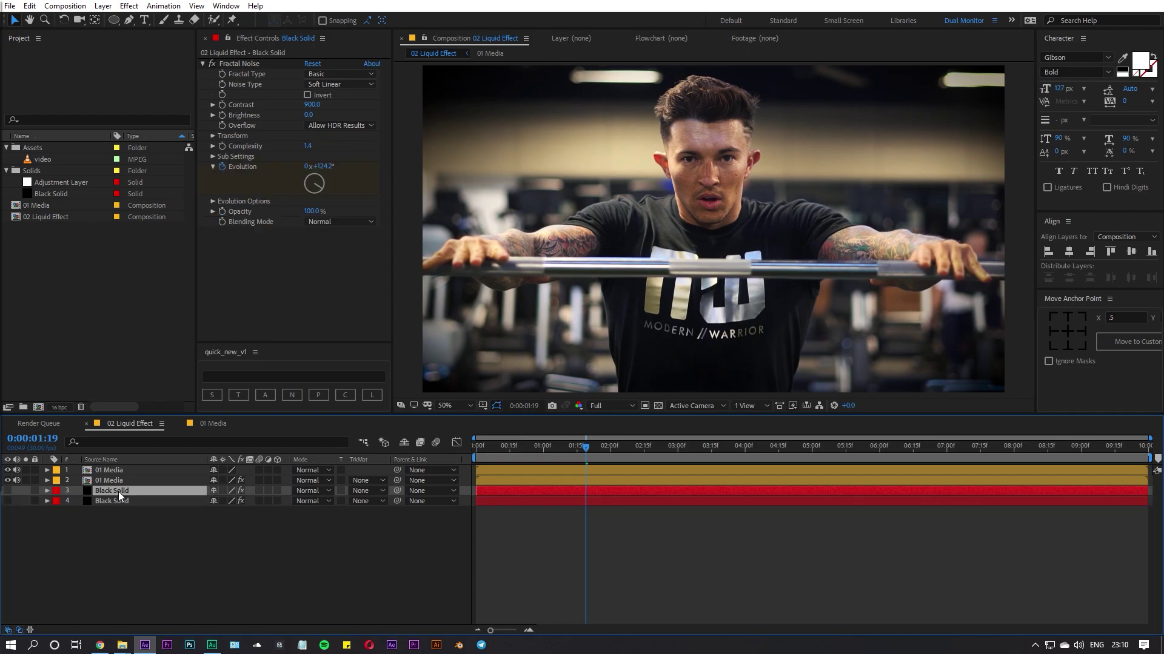
left_click_drag(118, 493, 117, 468)
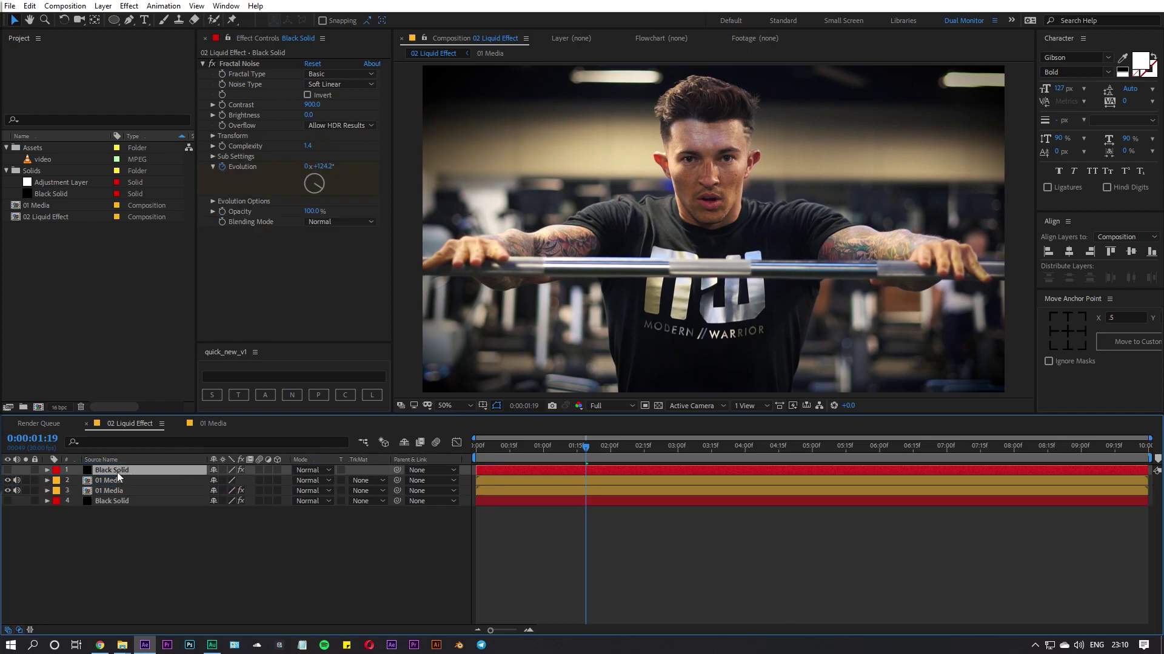
Set the upper 01 Media layer's track matte to Luma Inverted Matte "Black Solid" and play a short preview.
left_click(111, 481)
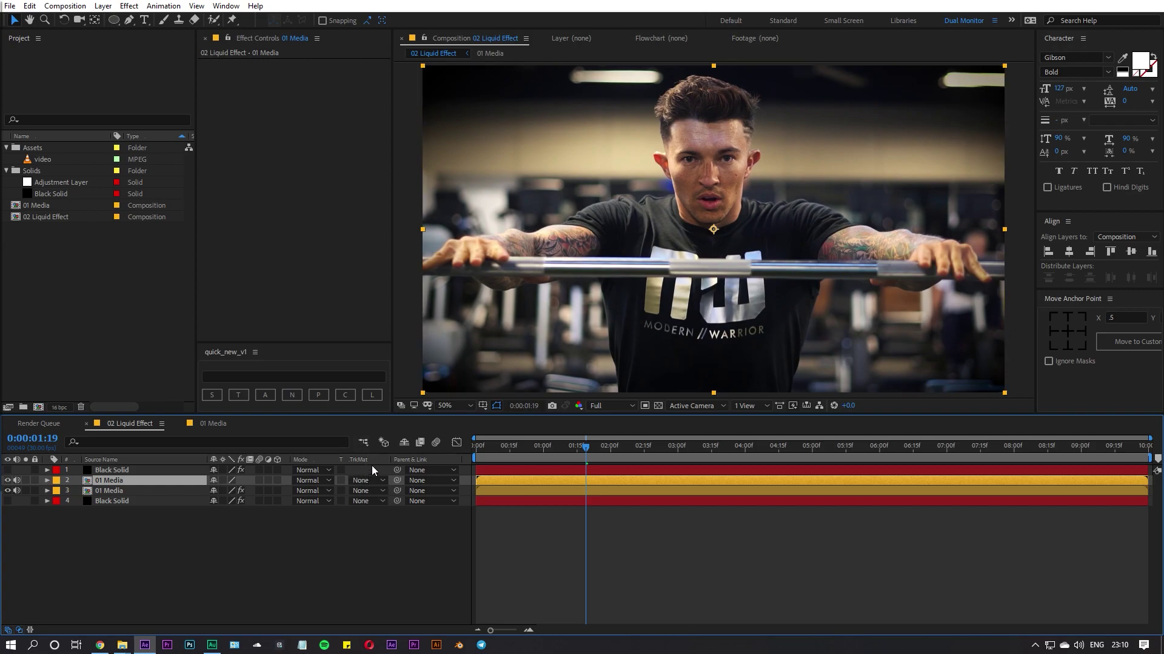
left_click(19, 630)
left_click(19, 630)
left_click(373, 480)
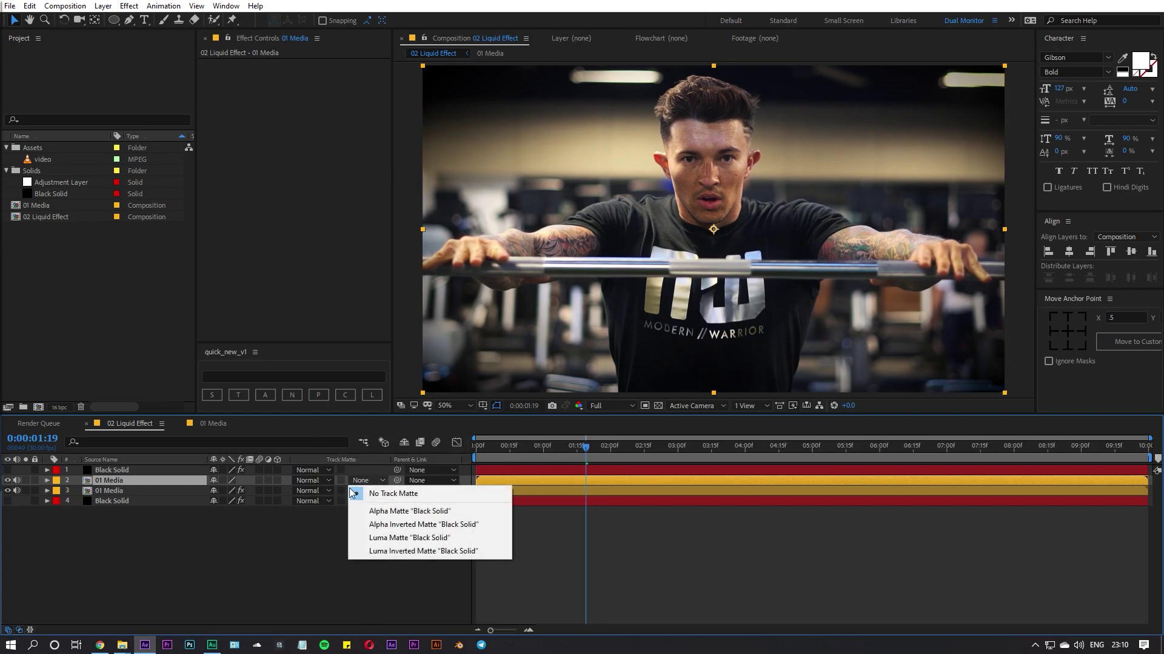
left_click(385, 551)
key("space")
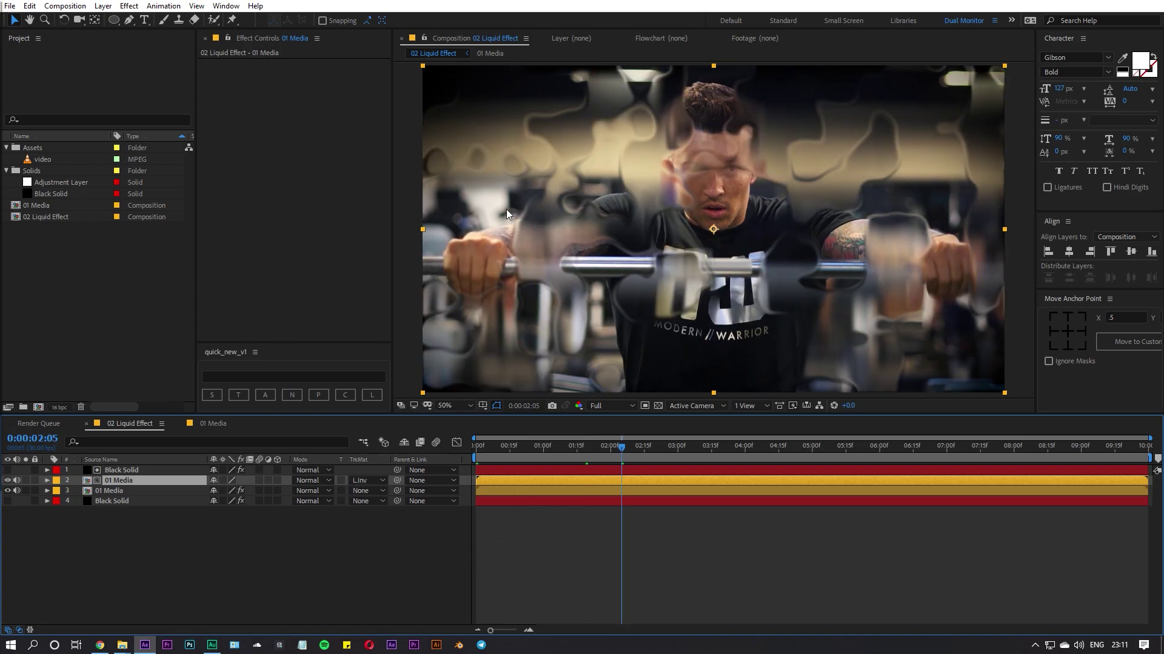
Show and hide the Black Solid matte layer to compare its noise pattern with the matted video.
left_click(7, 469)
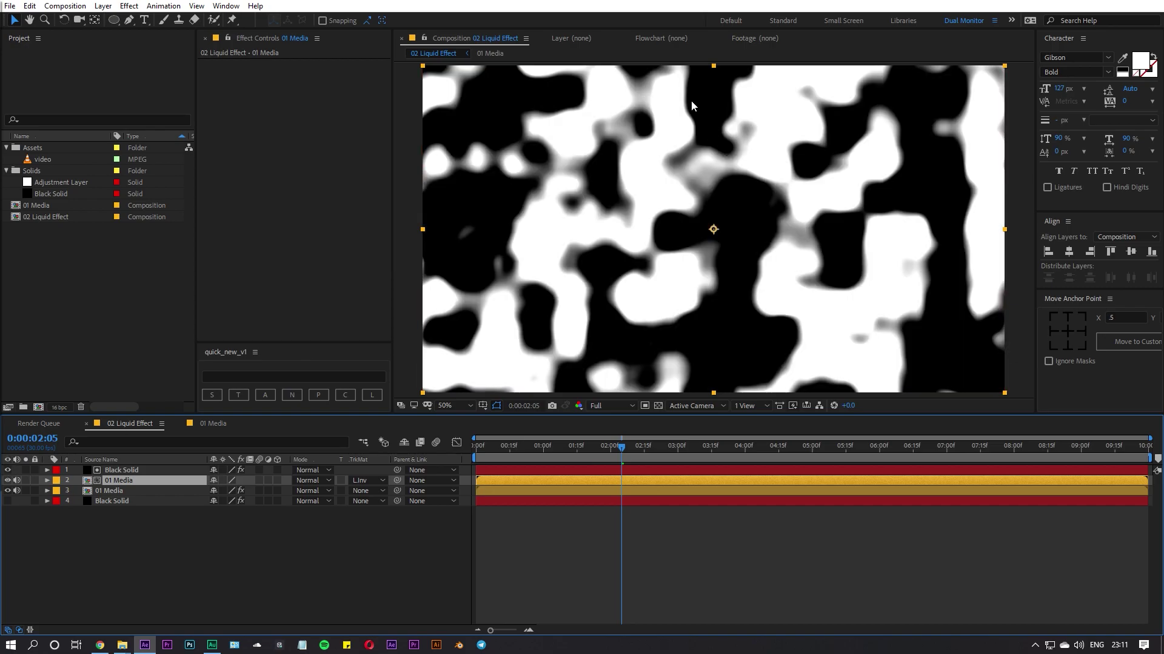
left_click(8, 470)
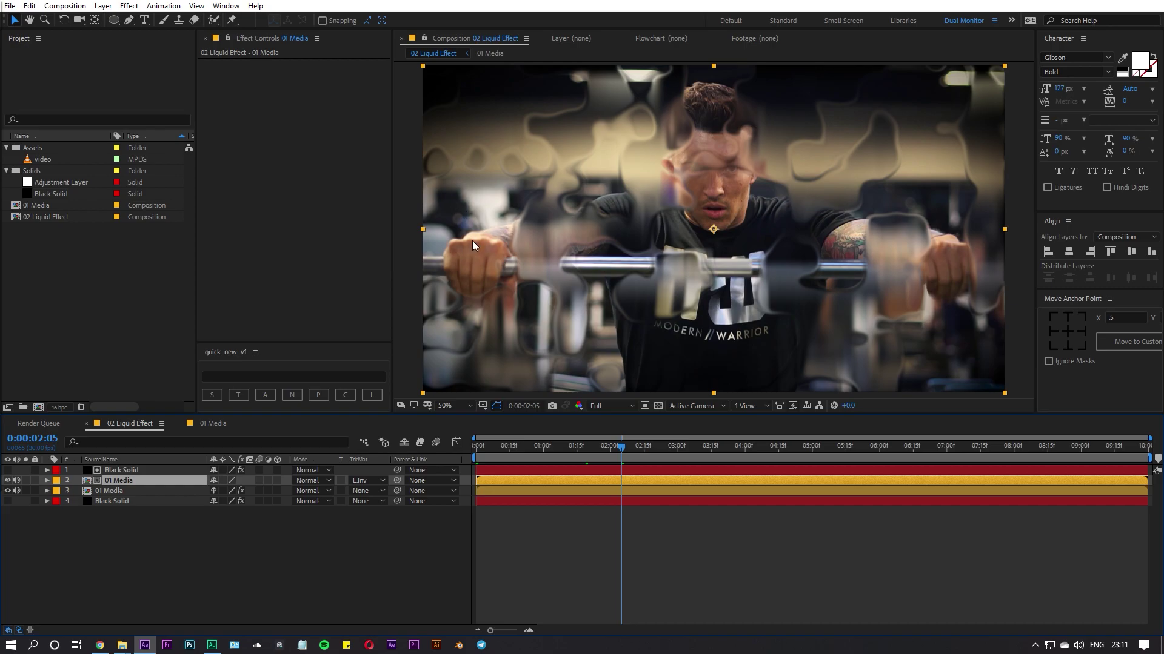
left_click(8, 470)
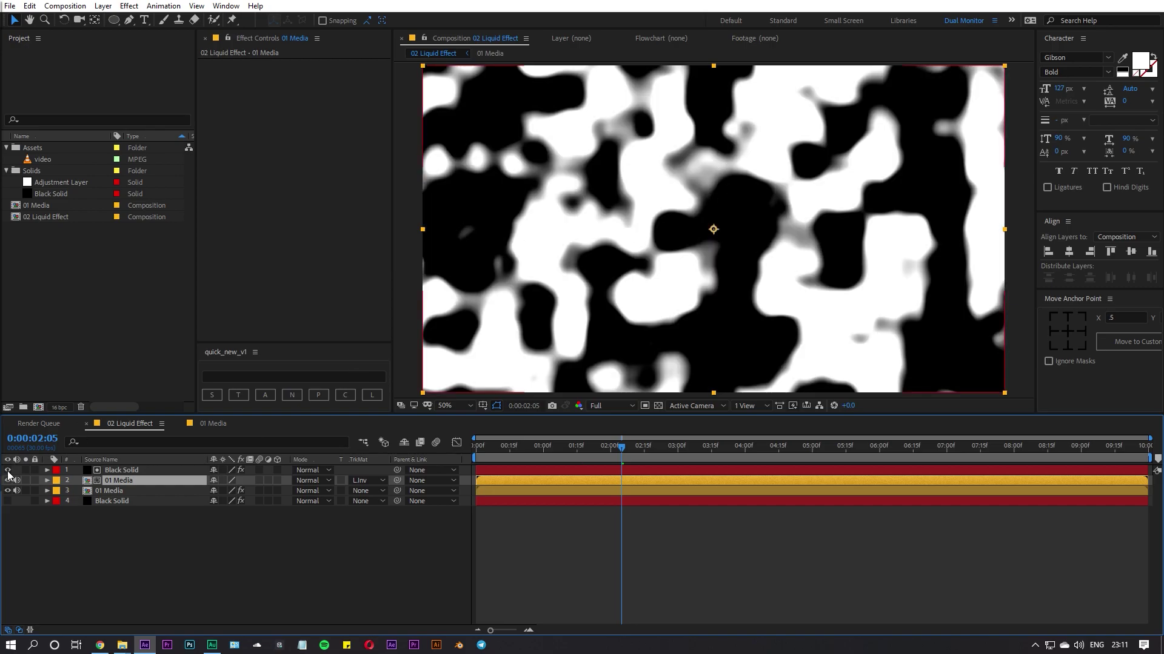
left_click(7, 469)
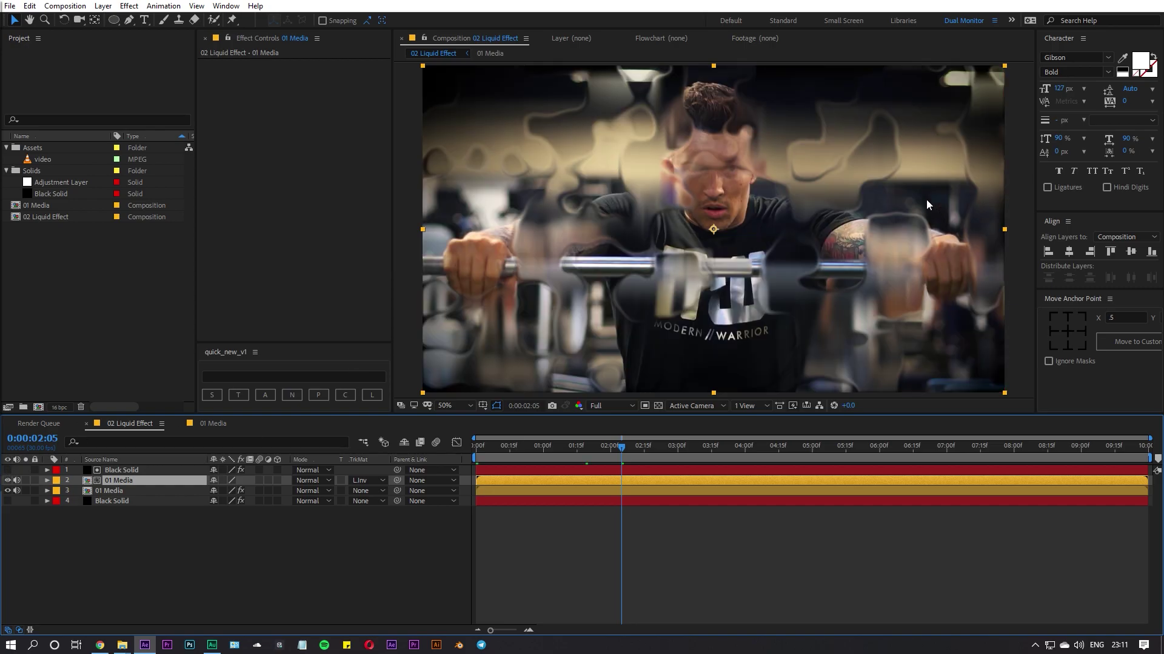
Preview the matted liquid effect on the video from the start of the composition.
left_click(127, 516)
left_click_drag(621, 448, 768, 447)
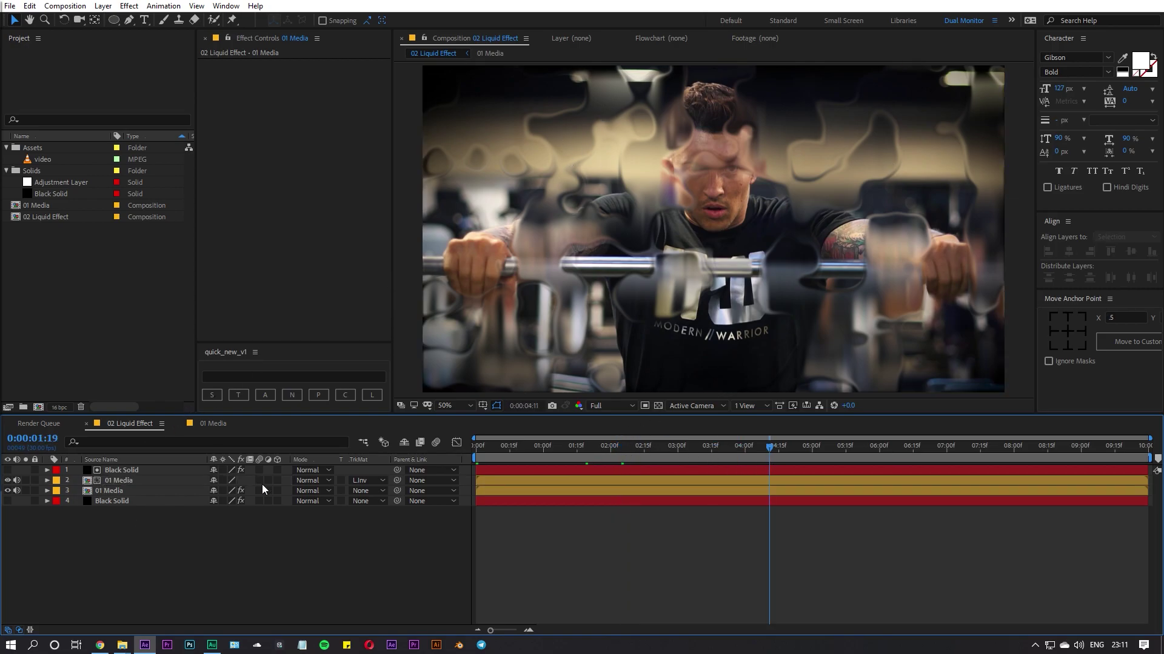
key("Home")
key("space")
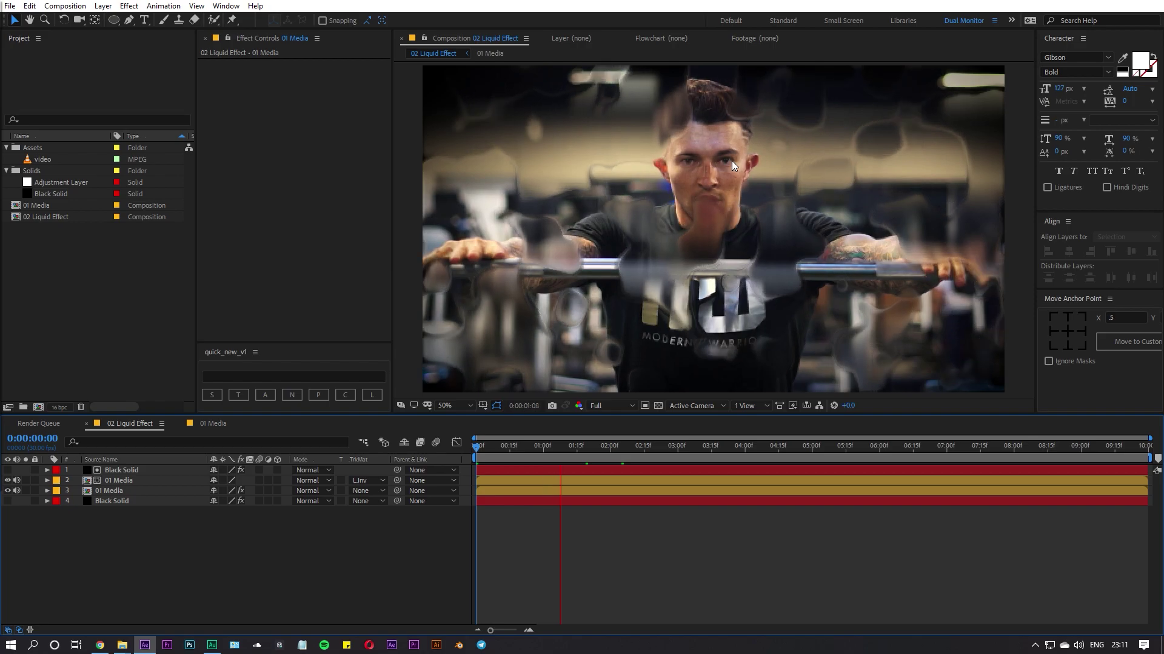
key("space")
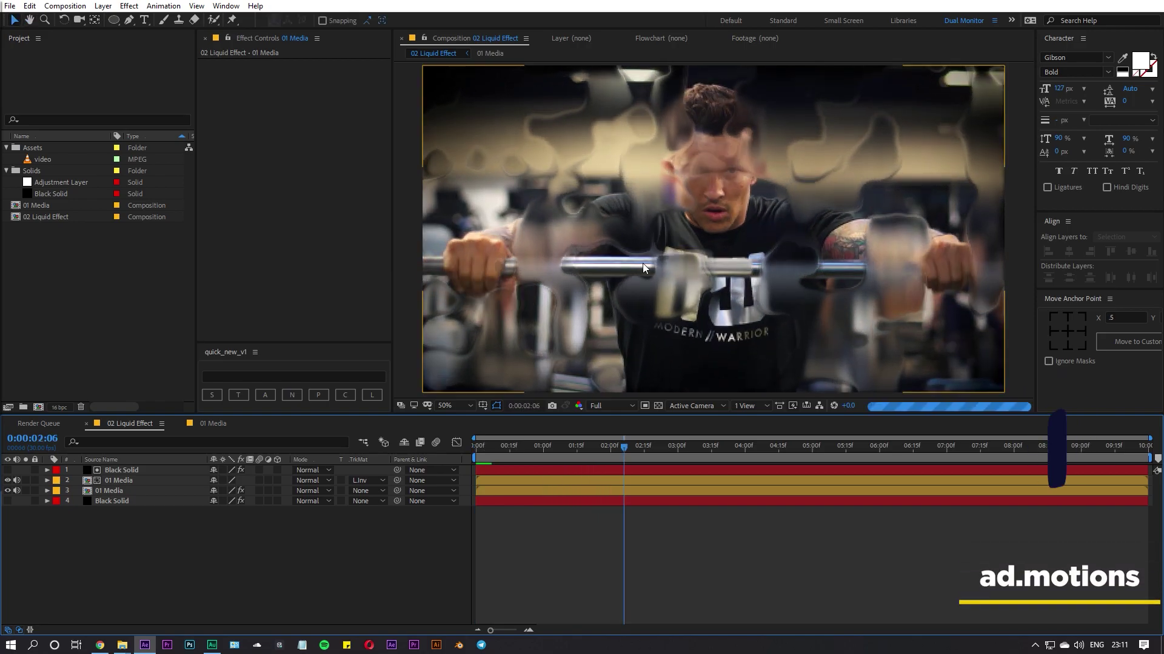
Try a Fractal Noise Brightness of 41 on the lower Black Solid, then return it to 0.
left_click(91, 492)
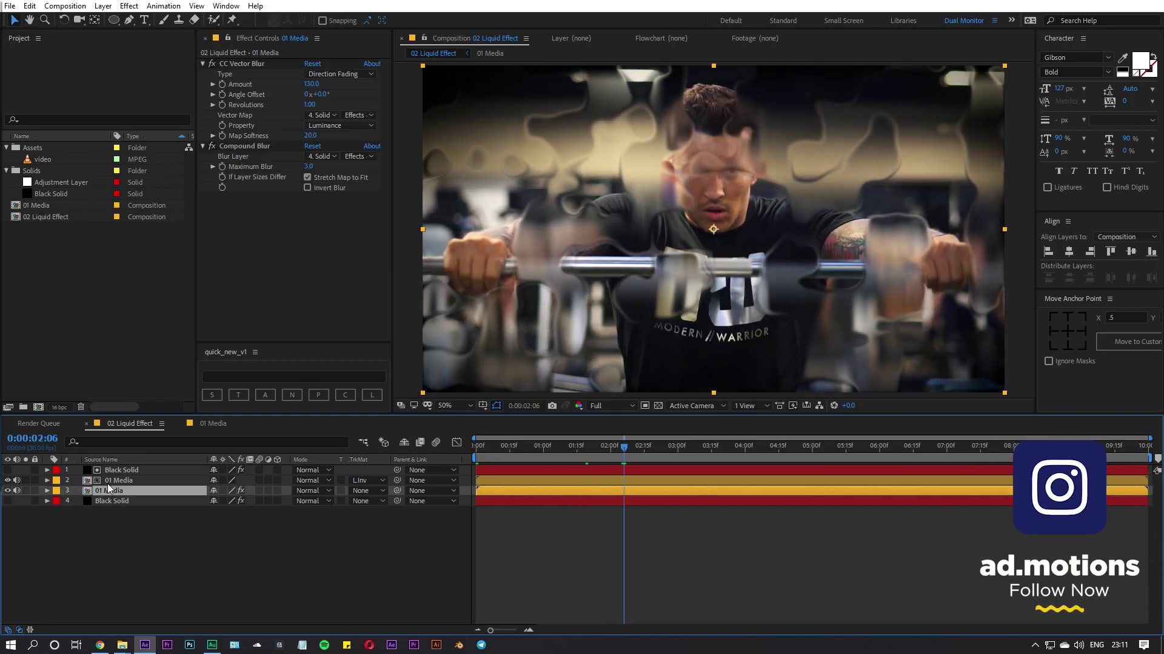
left_click(123, 502)
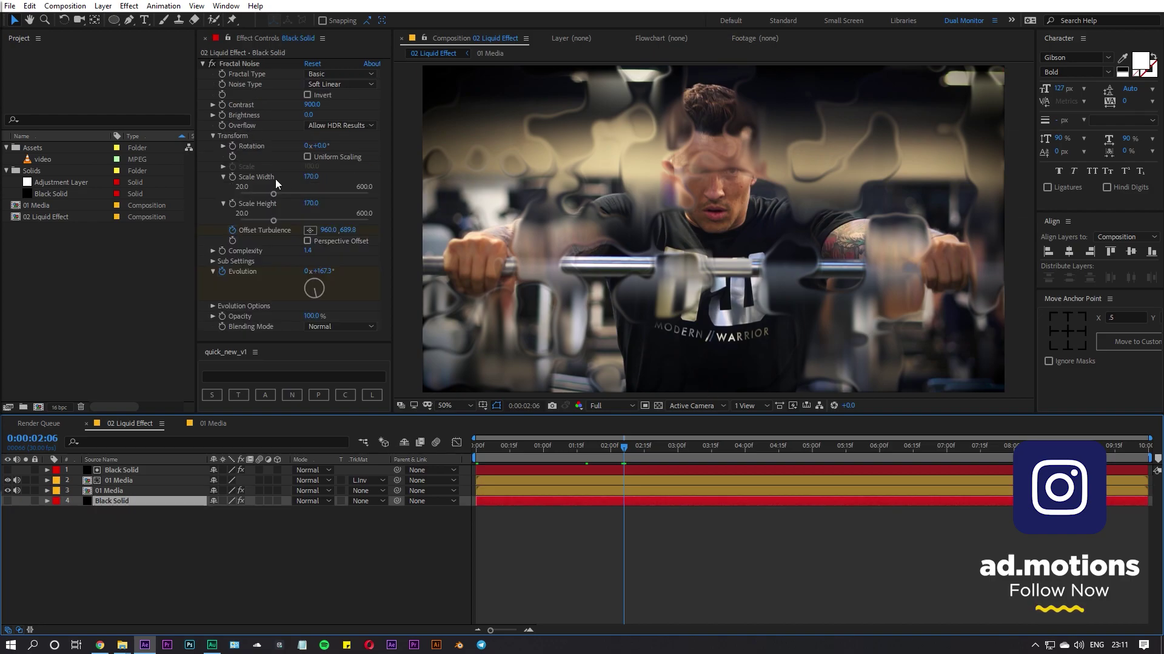
left_click_drag(308, 114, 336, 115)
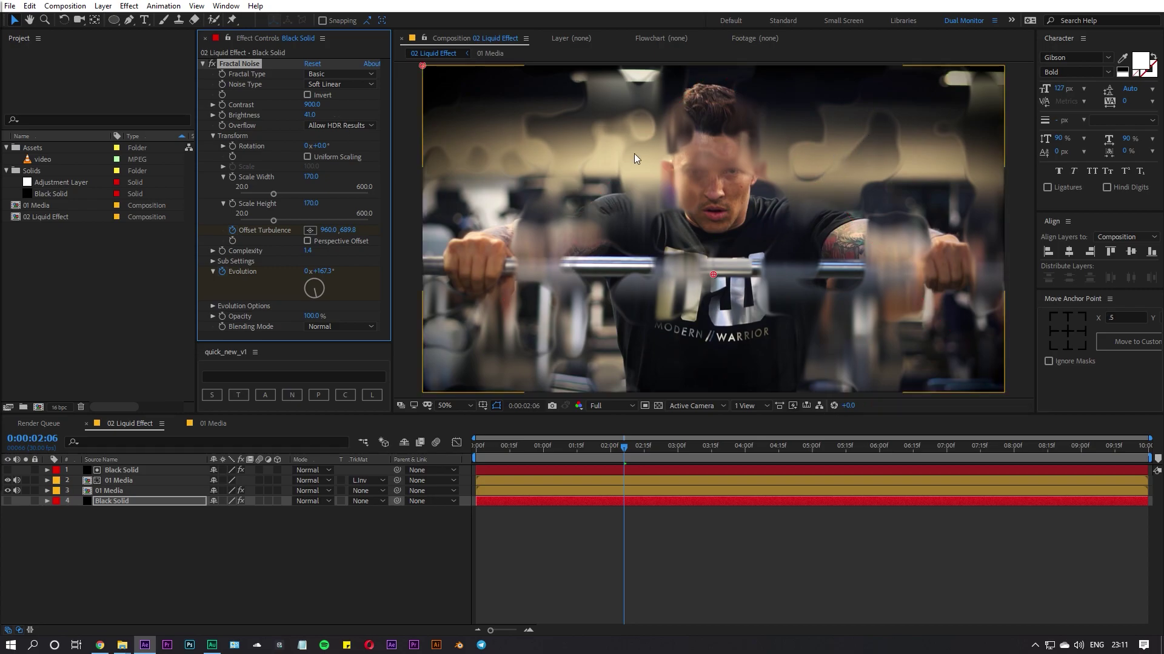
left_click_drag(308, 115, 284, 115)
Set the lower Black Solid's Fractal Noise Scale Width to 316 and Scale Height to 289, and preview from the start.
left_click_drag(309, 176, 390, 213)
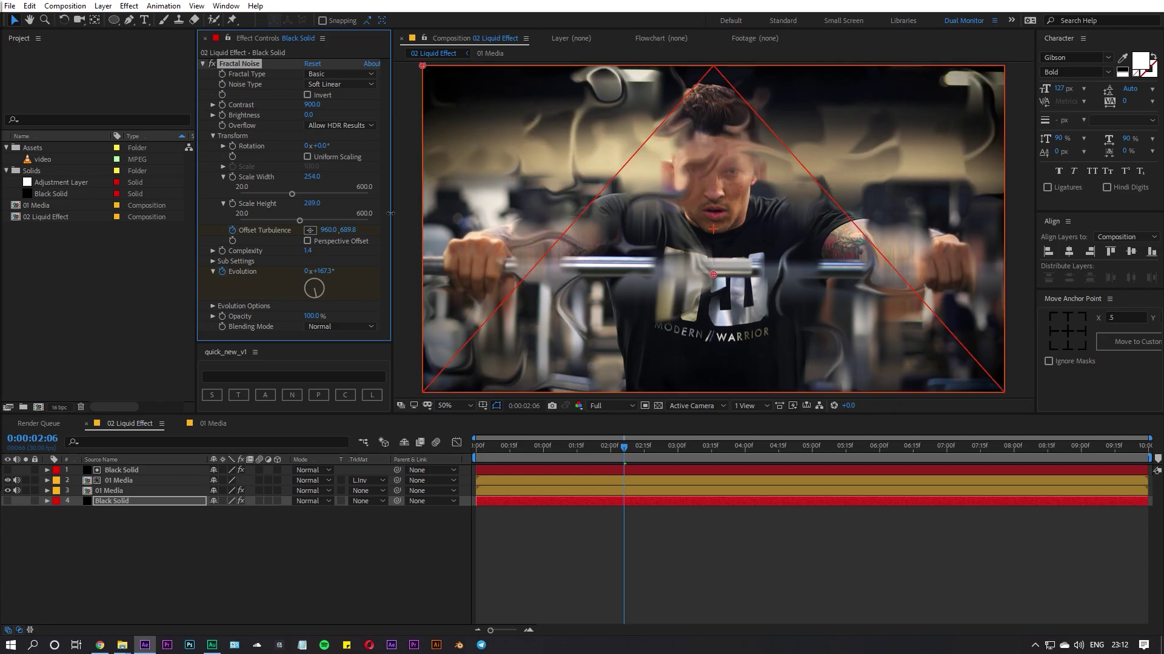
left_click_drag(318, 176, 351, 177)
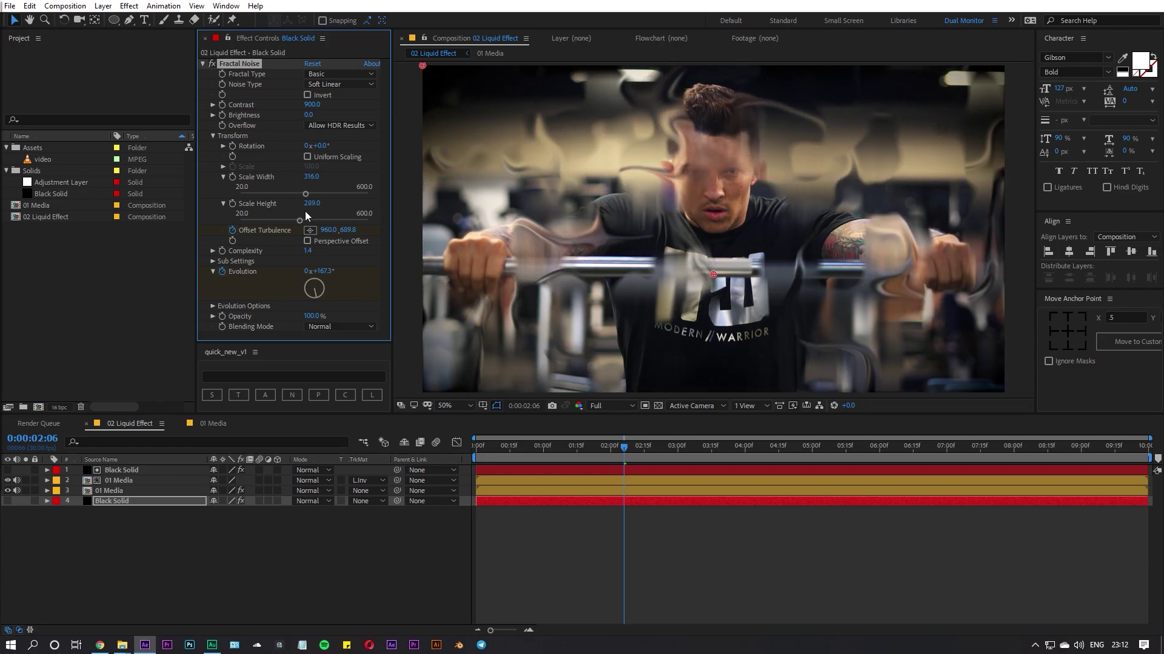
left_click(704, 514)
key("space")
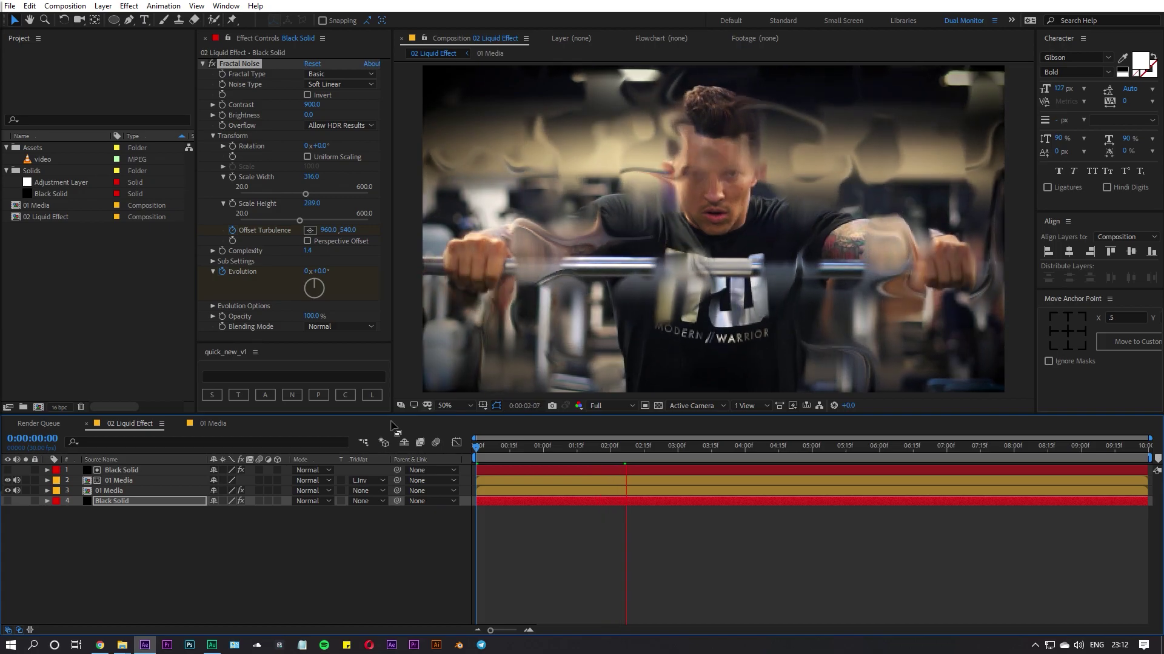
Check the video layer's visibility in 01 Media, then scrub through 02 Liquid Effect and go back to its start.
left_click(236, 423)
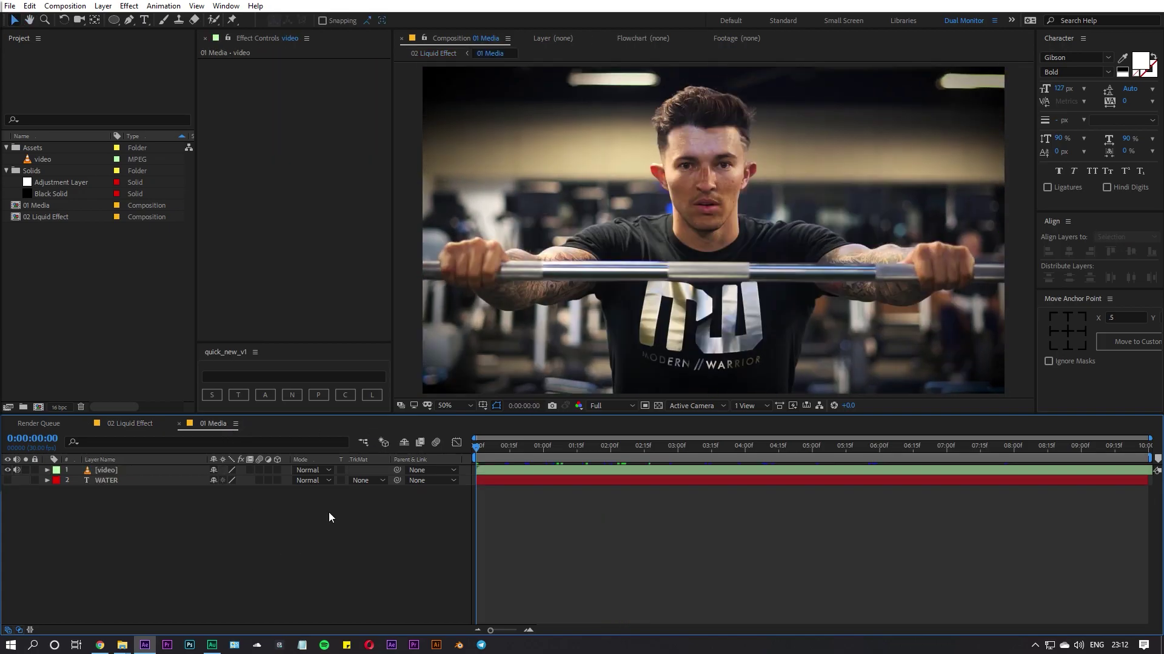
left_click(7, 471)
left_click(7, 471)
left_click(122, 423)
left_click_drag(546, 448, 791, 471)
key("Home")
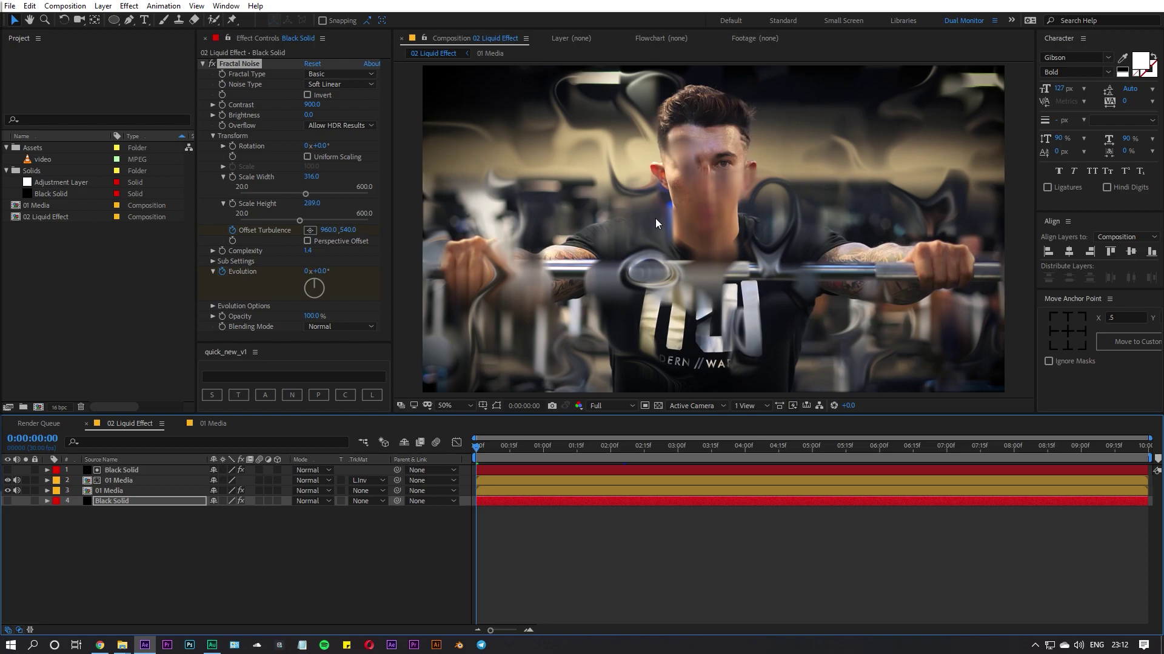